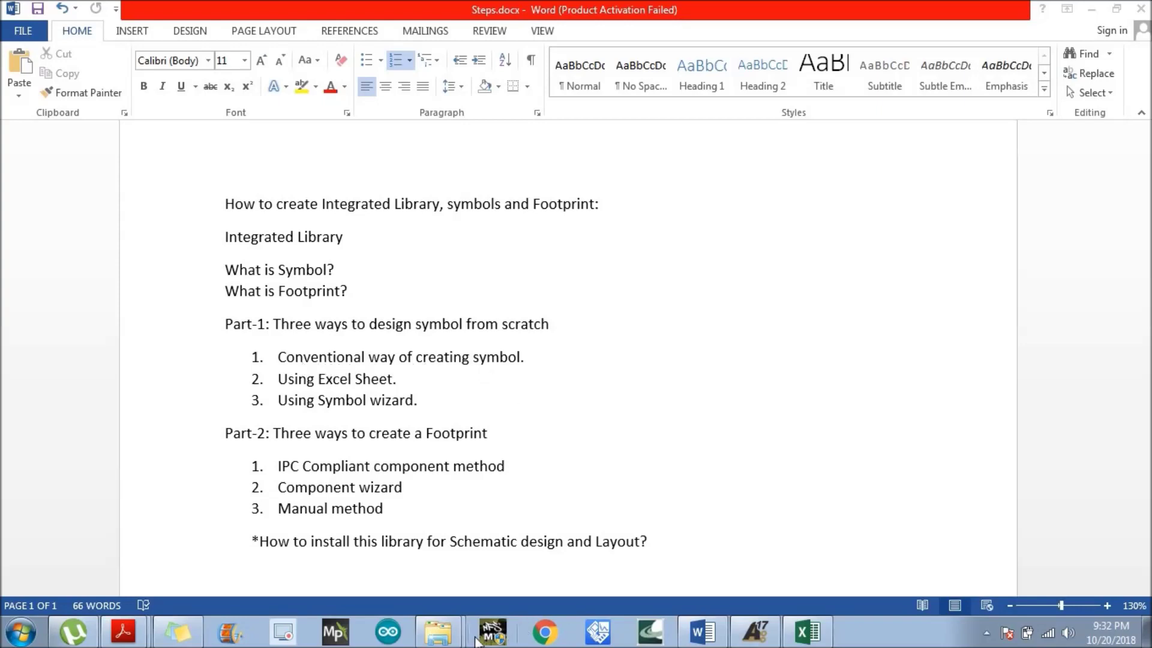
# Switch to Altium Designer and add a new integrated library project to the workspace.
pyautogui.click(752, 632)
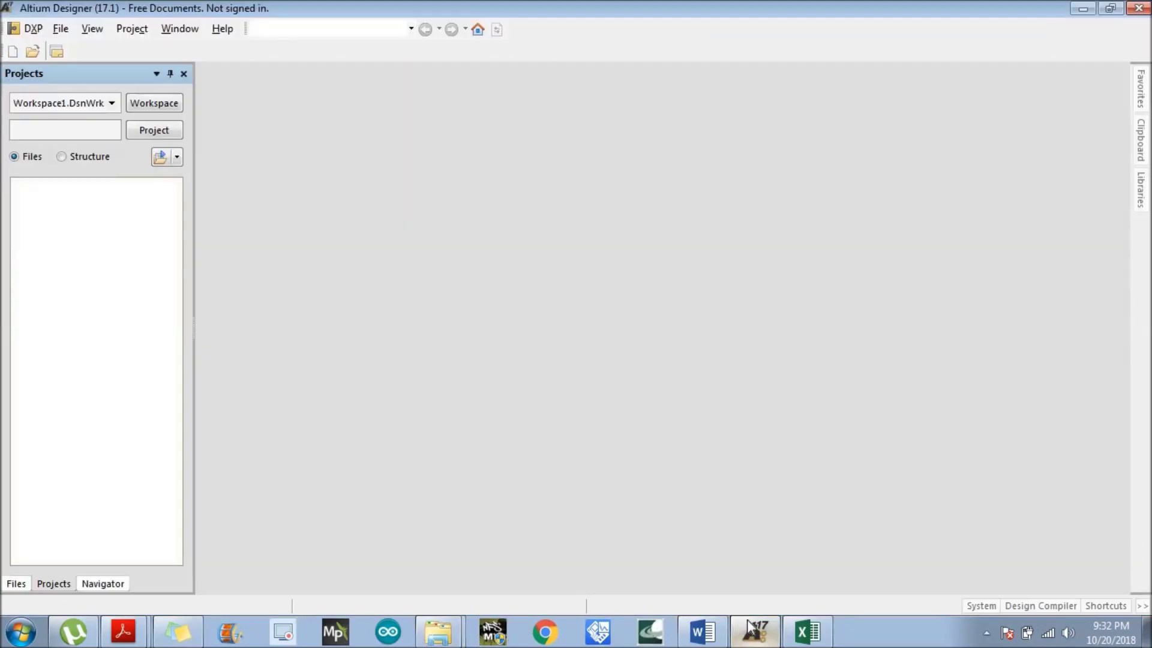
pyautogui.rightClick(81, 215)
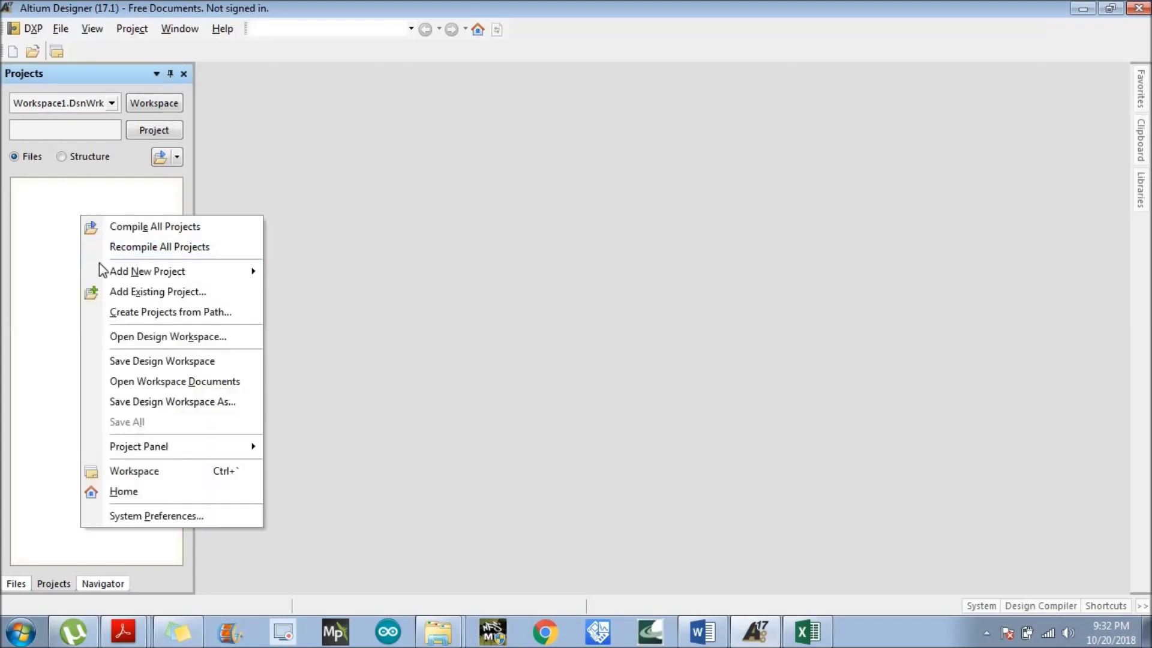
pyautogui.moveTo(107, 273)
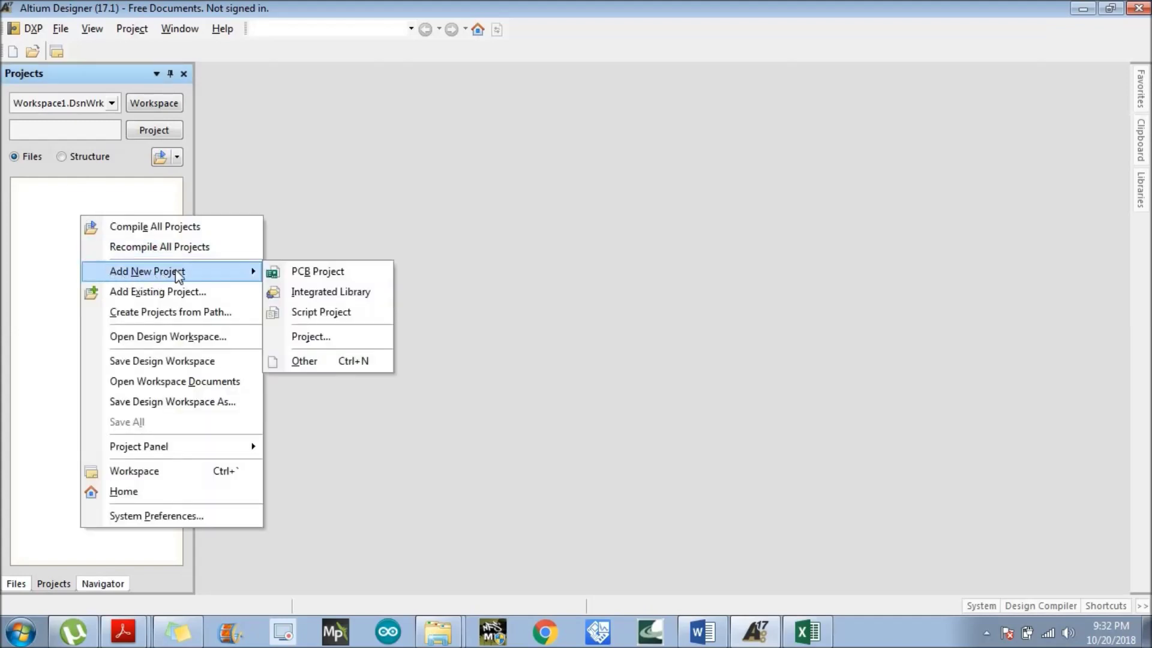
pyautogui.click(300, 294)
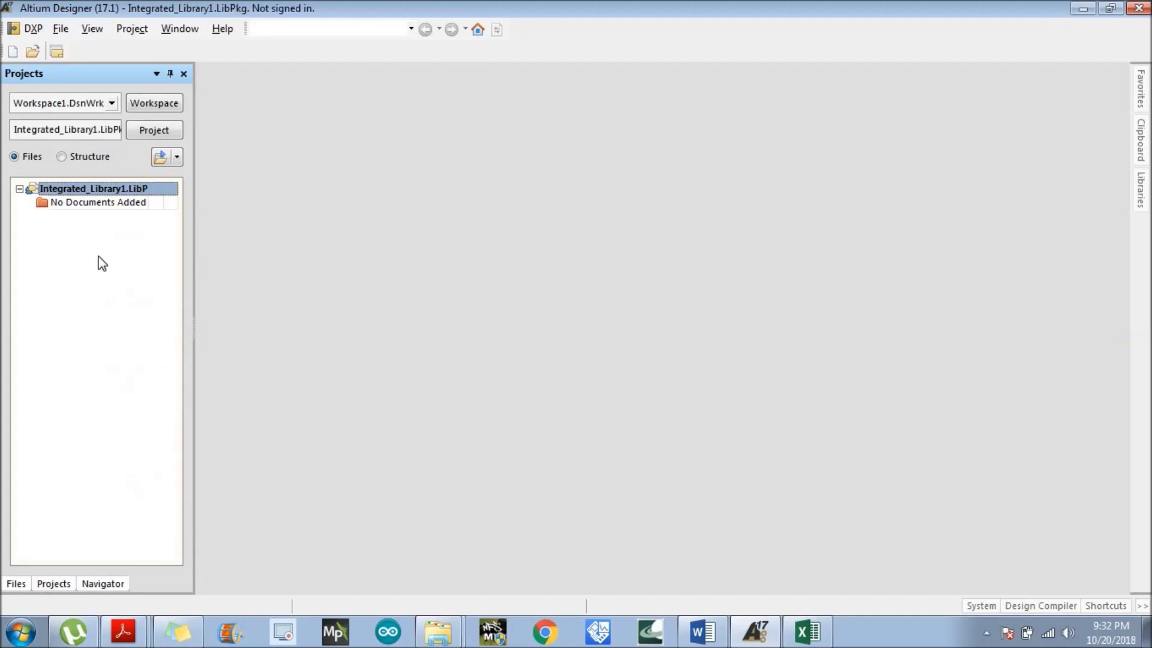
# Add a new schematic library and a new PCB library to the integrated library project.
pyautogui.rightClick(80, 190)
pyautogui.moveTo(113, 246)
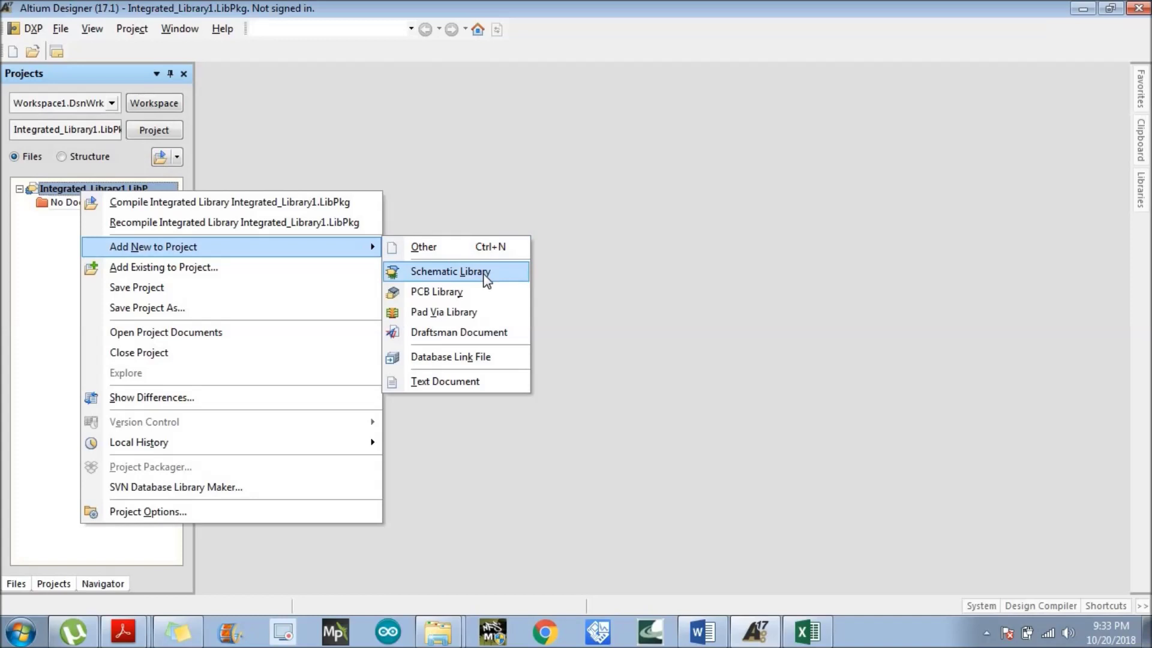
pyautogui.click(450, 271)
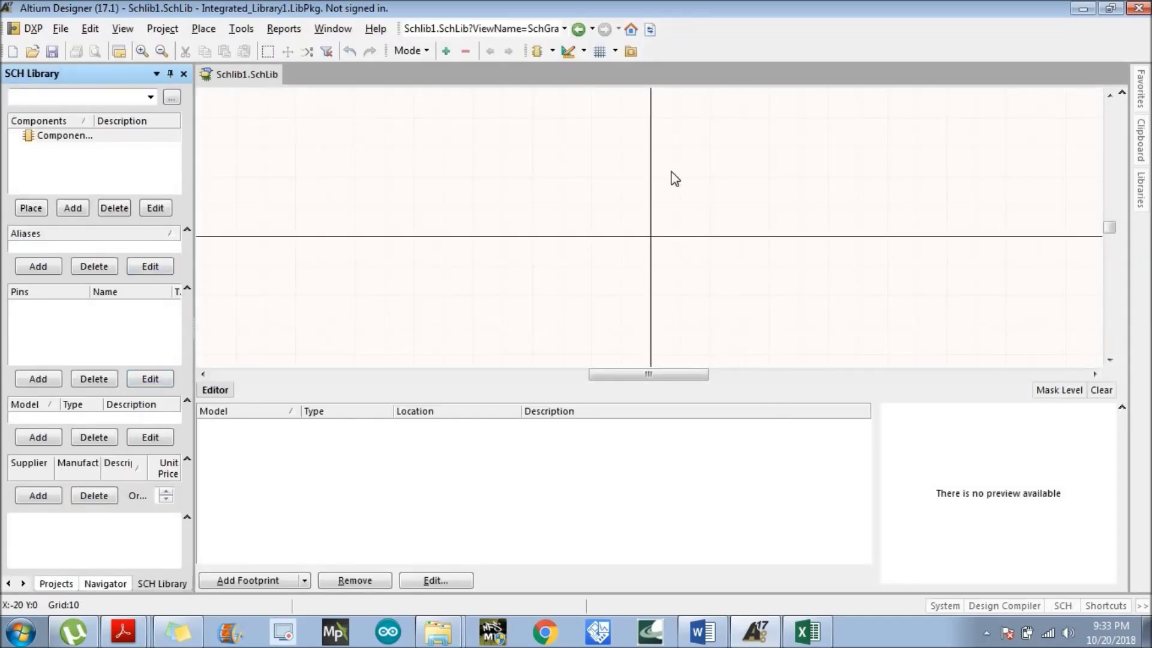
pyautogui.click(56, 584)
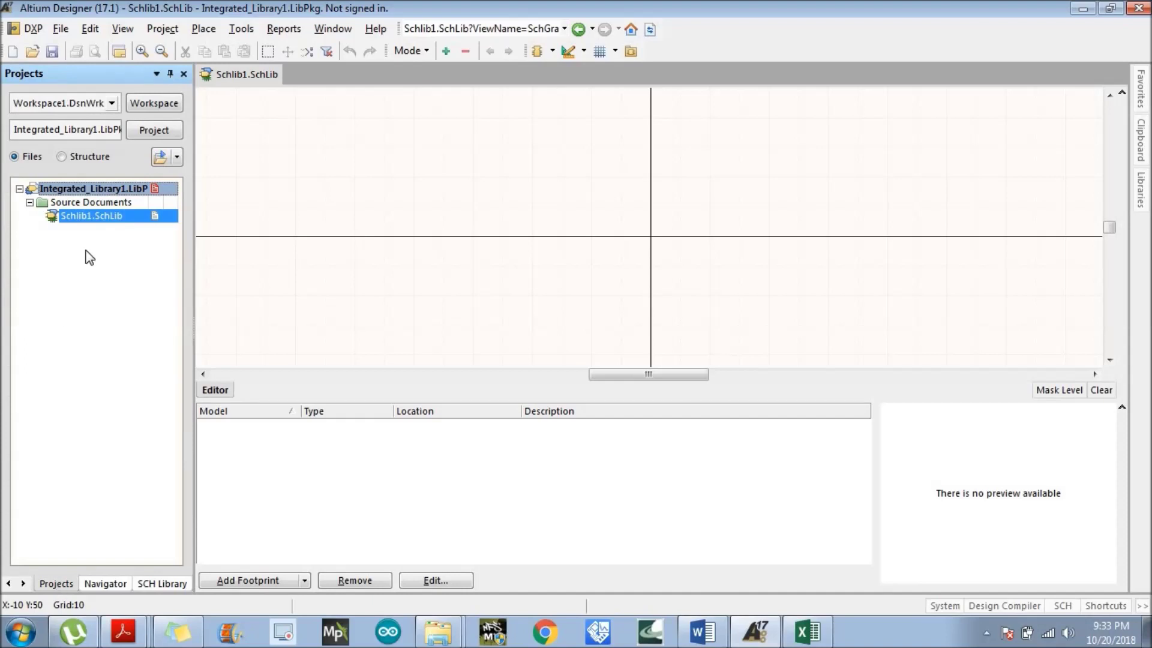
pyautogui.rightClick(70, 192)
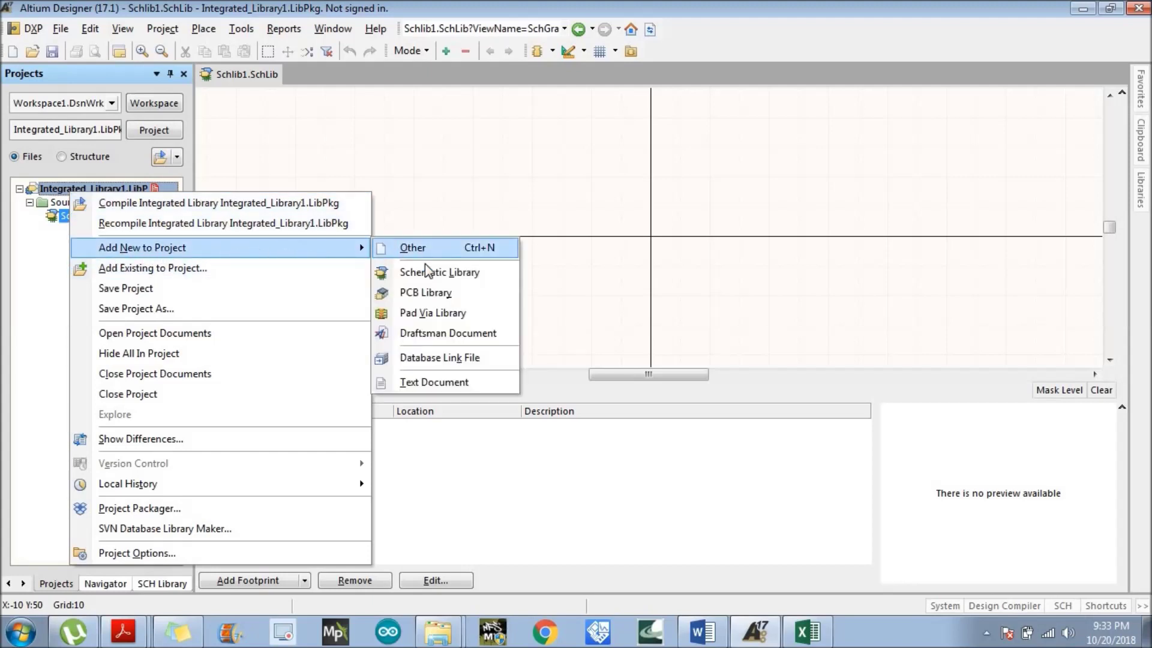
pyautogui.click(431, 294)
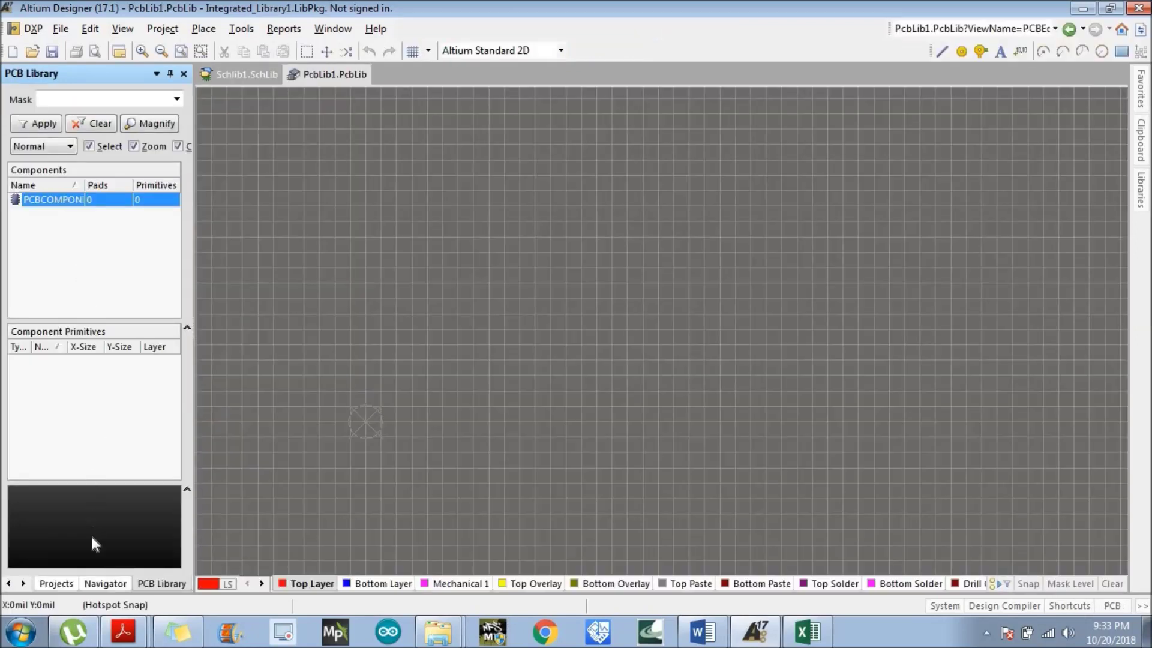
pyautogui.click(55, 584)
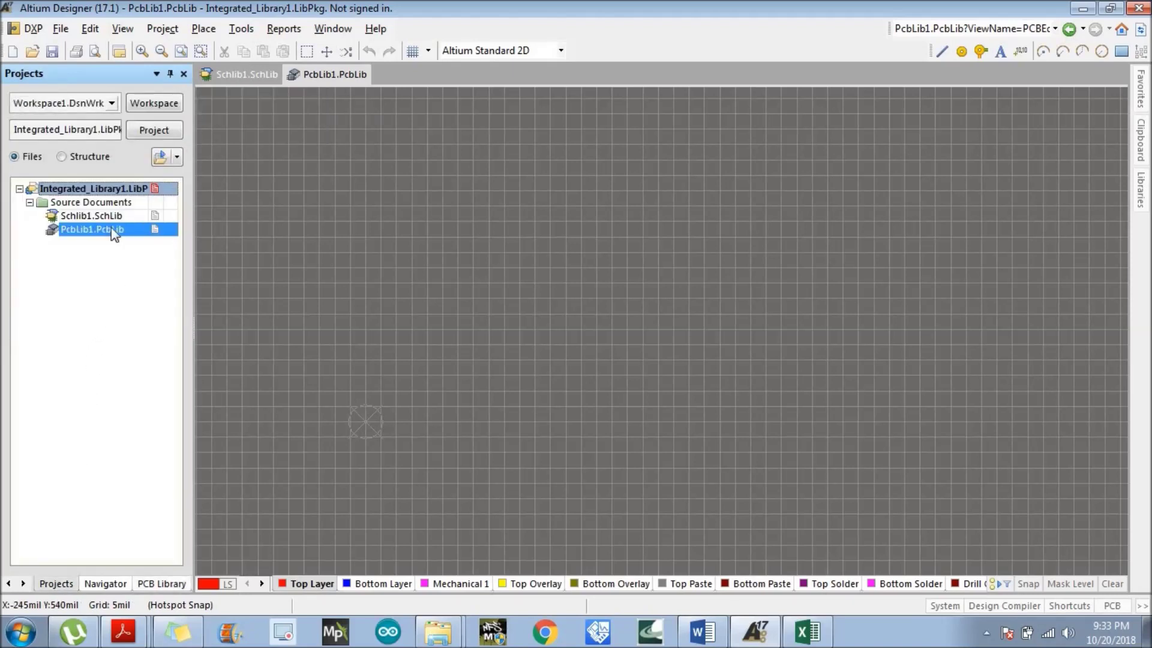
# Start saving the project and create and open a Desktop folder named Int. Library as the save location.
pyautogui.rightClick(77, 192)
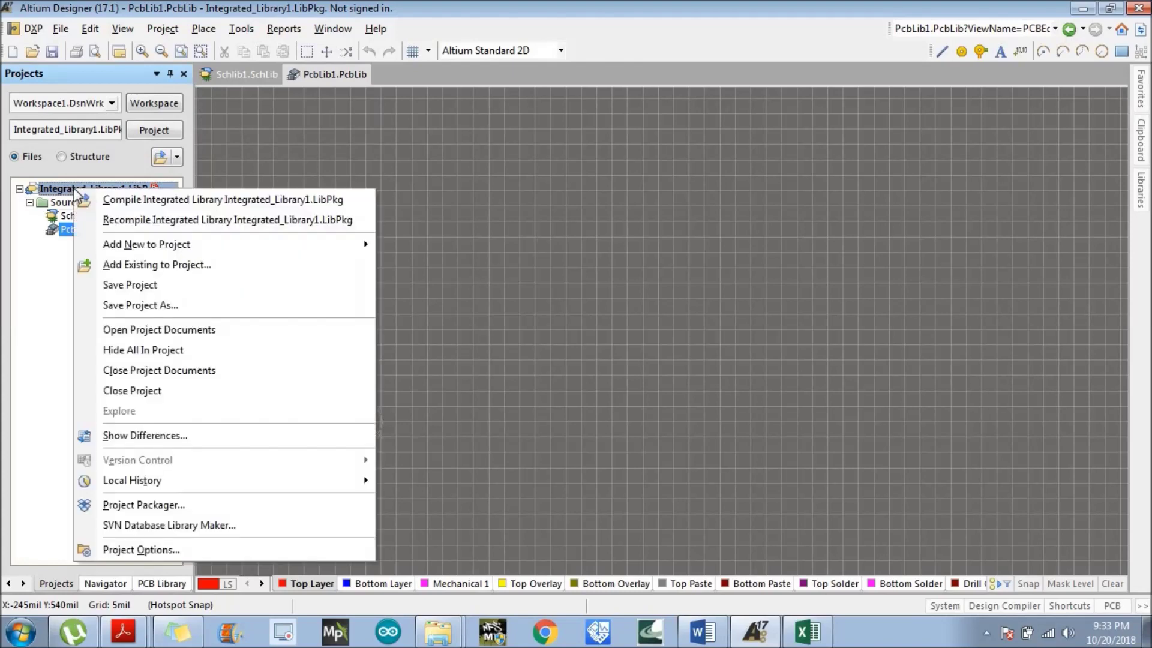
pyautogui.click(120, 284)
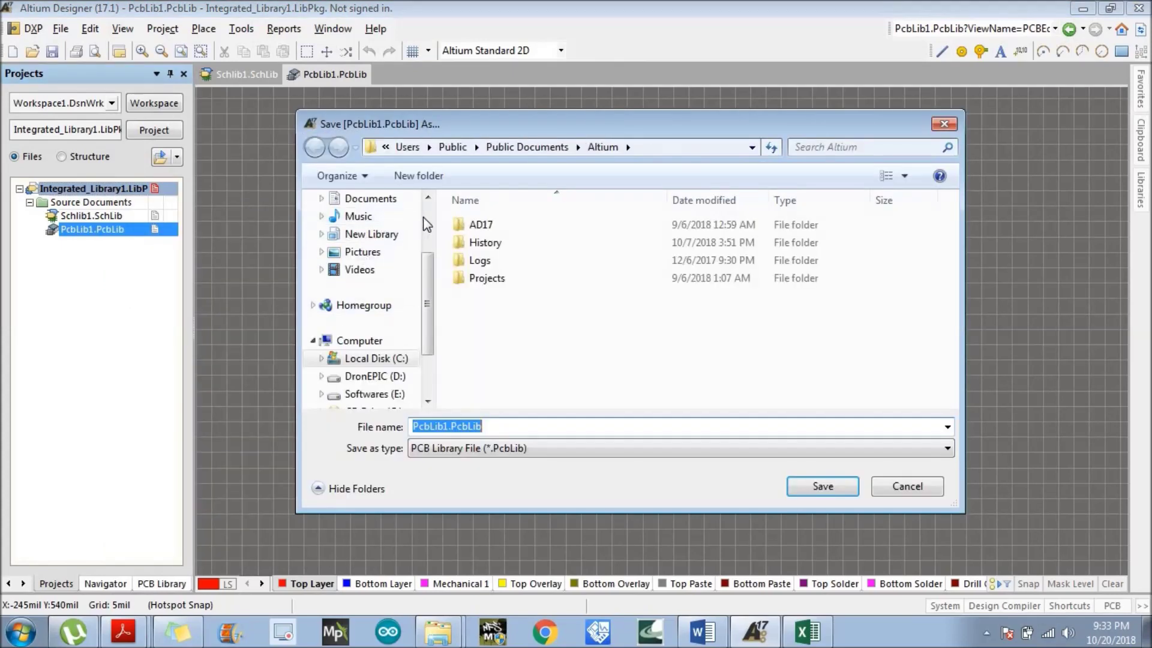
pyautogui.scroll(3, 423, 216)
pyautogui.click(362, 223)
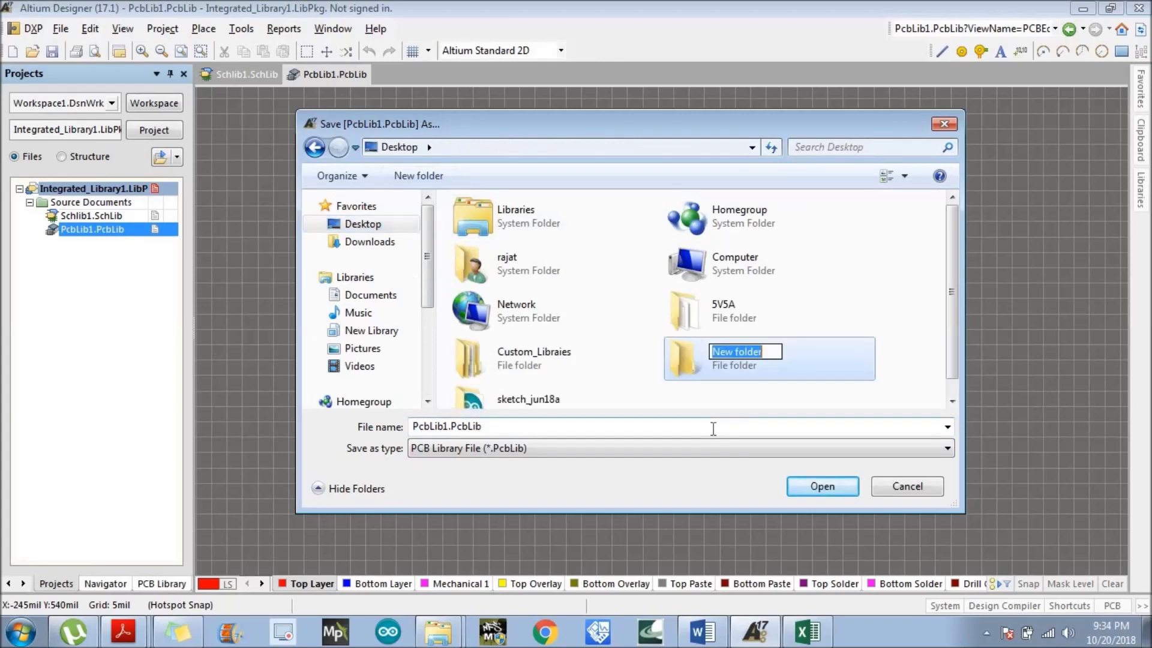
pyautogui.press('BackSpace')
pyautogui.write('Libr')
pyautogui.press('BackSpace')
pyautogui.write('a')
pyautogui.press('BackSpace')
pyautogui.press('BackSpace')
pyautogui.press('BackSpace')
pyautogui.press('BackSpace')
pyautogui.write('Int. Libraryu')
pyautogui.press('BackSpace')
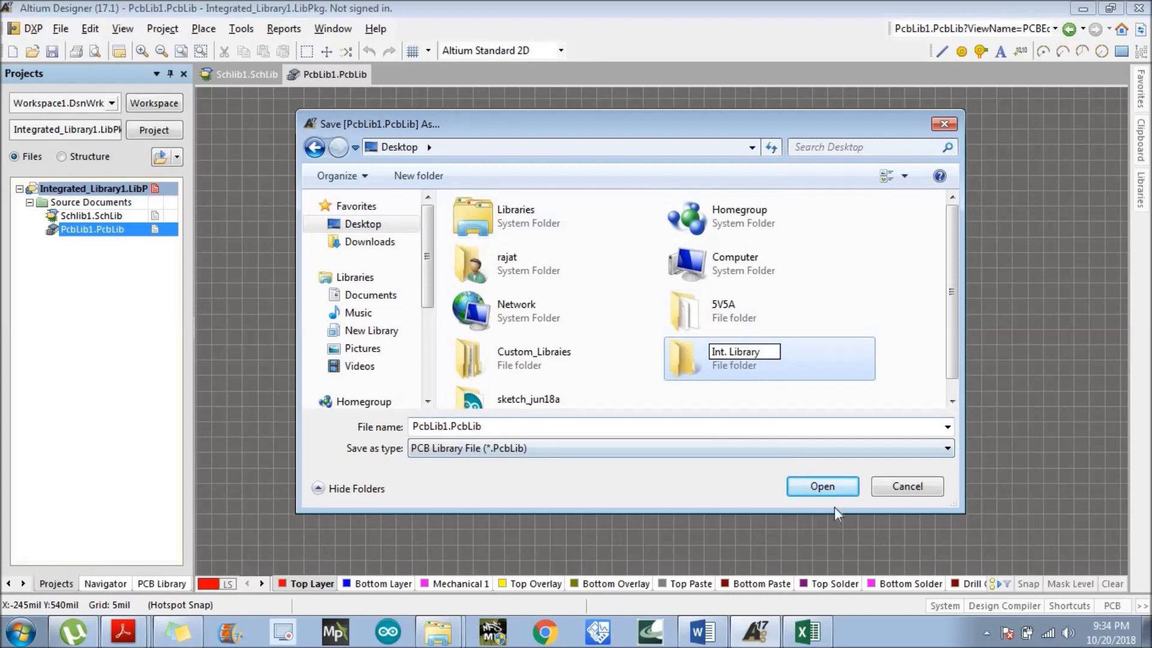
pyautogui.doubleClick(759, 352)
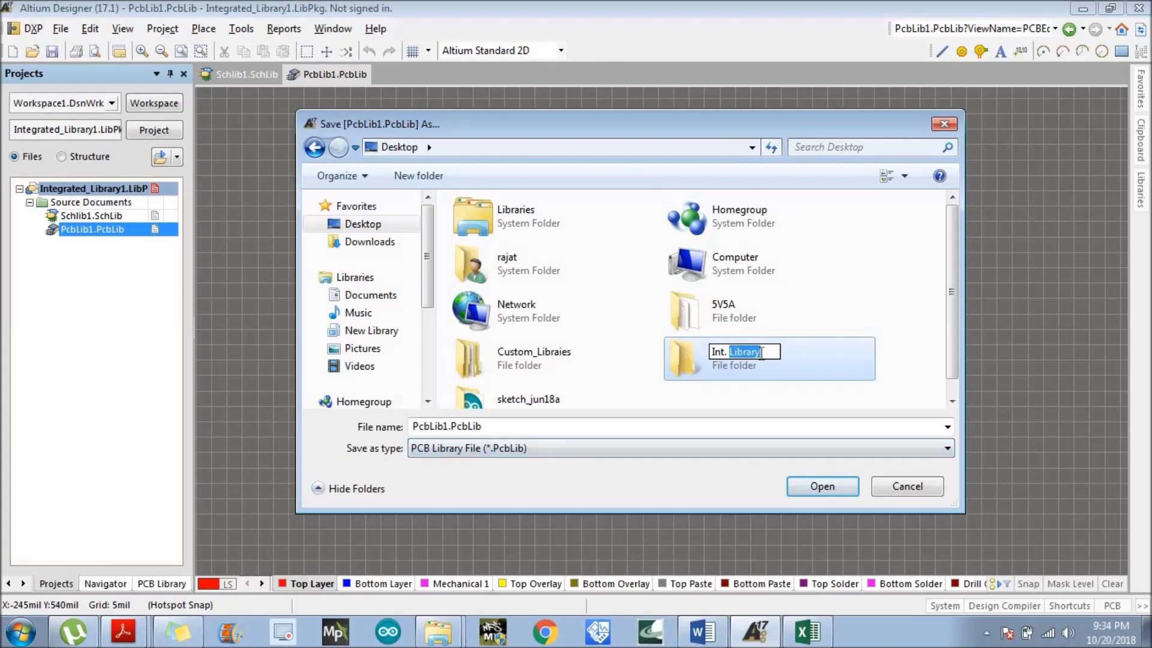
pyautogui.press('Return')
pyautogui.doubleClick(792, 361)
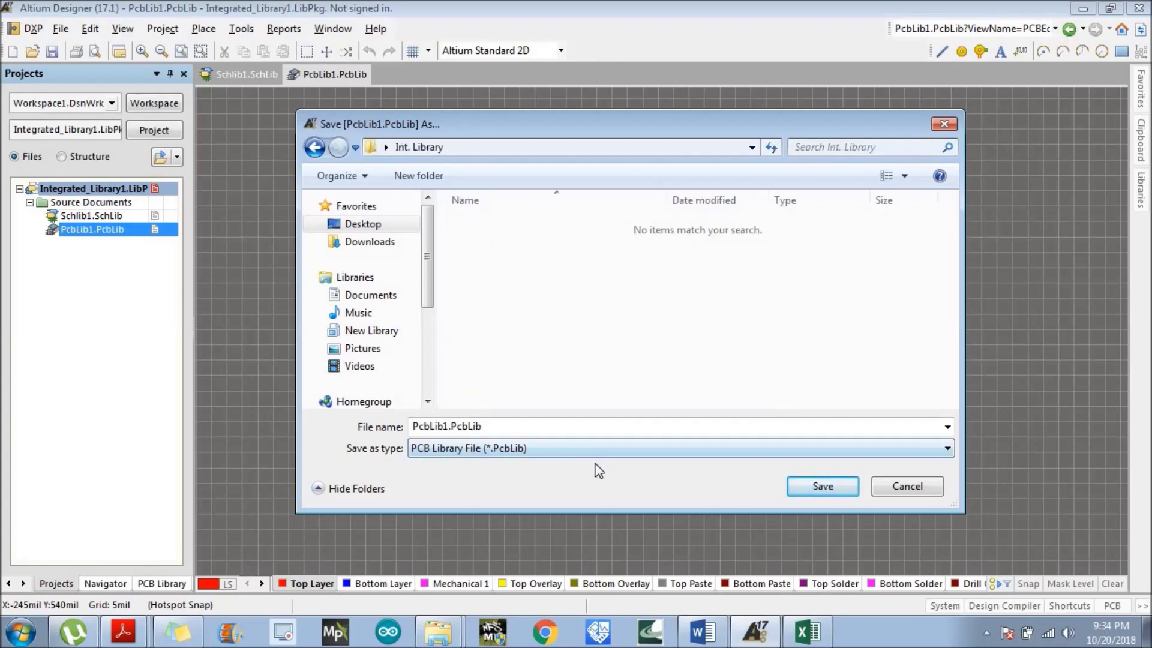
# Save the PCB library as atmel168.PcbLib in the Int. Library folder.
pyautogui.doubleClick(450, 427)
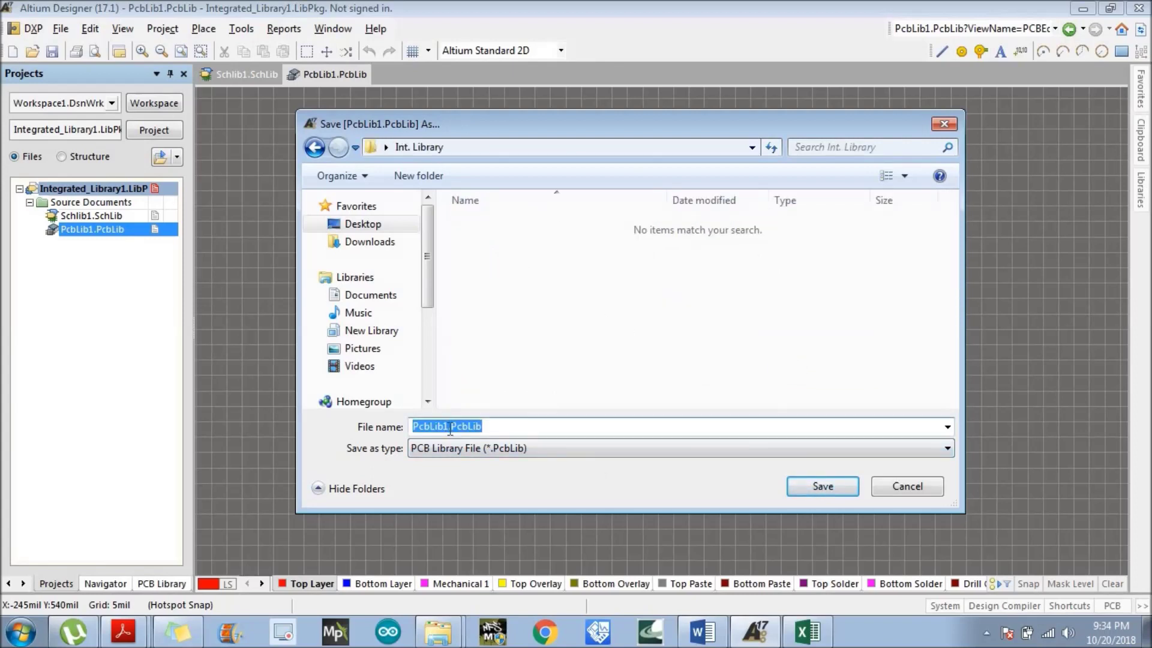
pyautogui.click(450, 427)
pyautogui.moveTo(450, 426); pyautogui.dragTo(367, 420)
pyautogui.write('atme')
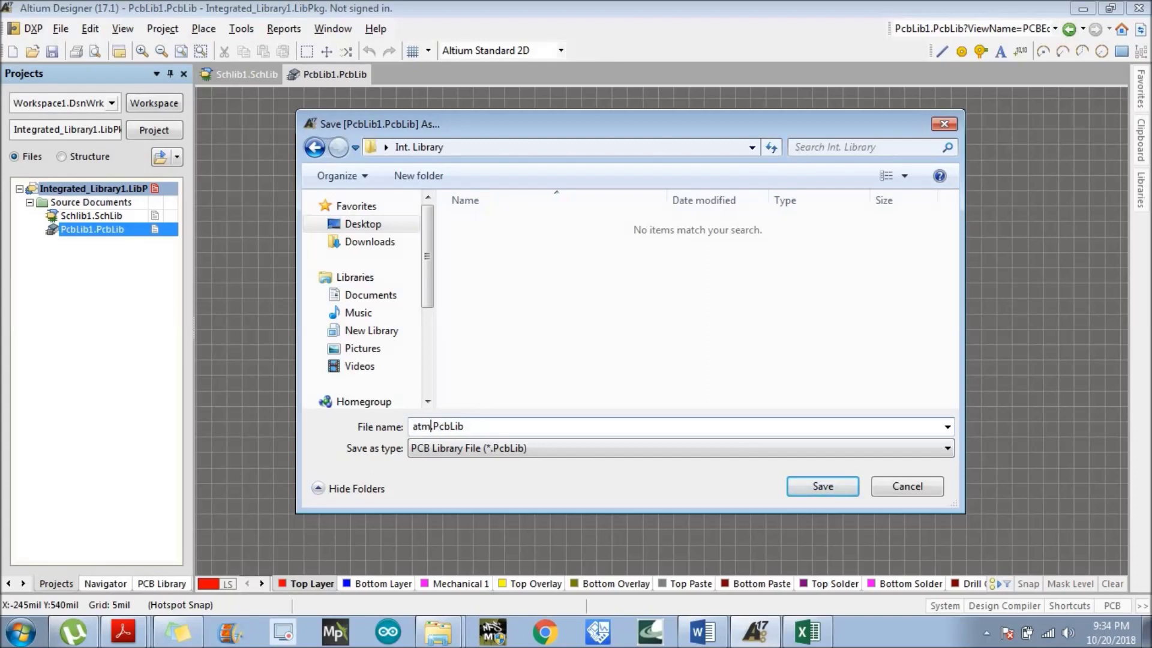
pyautogui.write('l168')
pyautogui.click(806, 484)
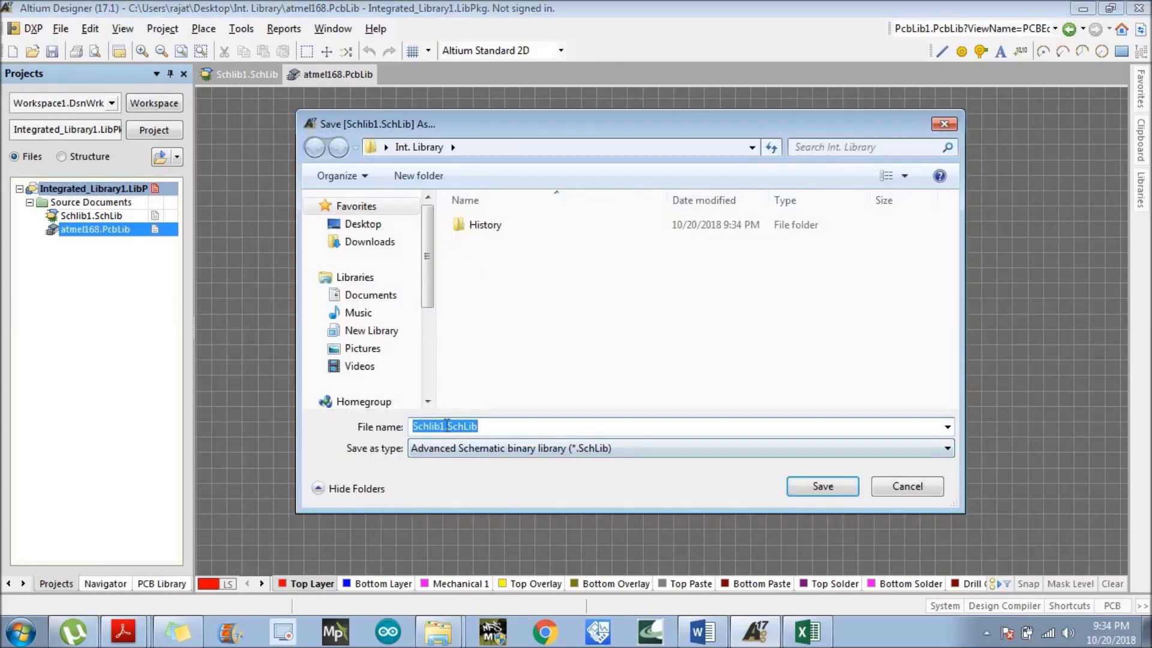
# Save the schematic library as atmel168.SchLib in the same folder.
pyautogui.click(444, 426)
pyautogui.moveTo(444, 426); pyautogui.dragTo(342, 427)
pyautogui.press('BackSpace')
pyautogui.write('atme')
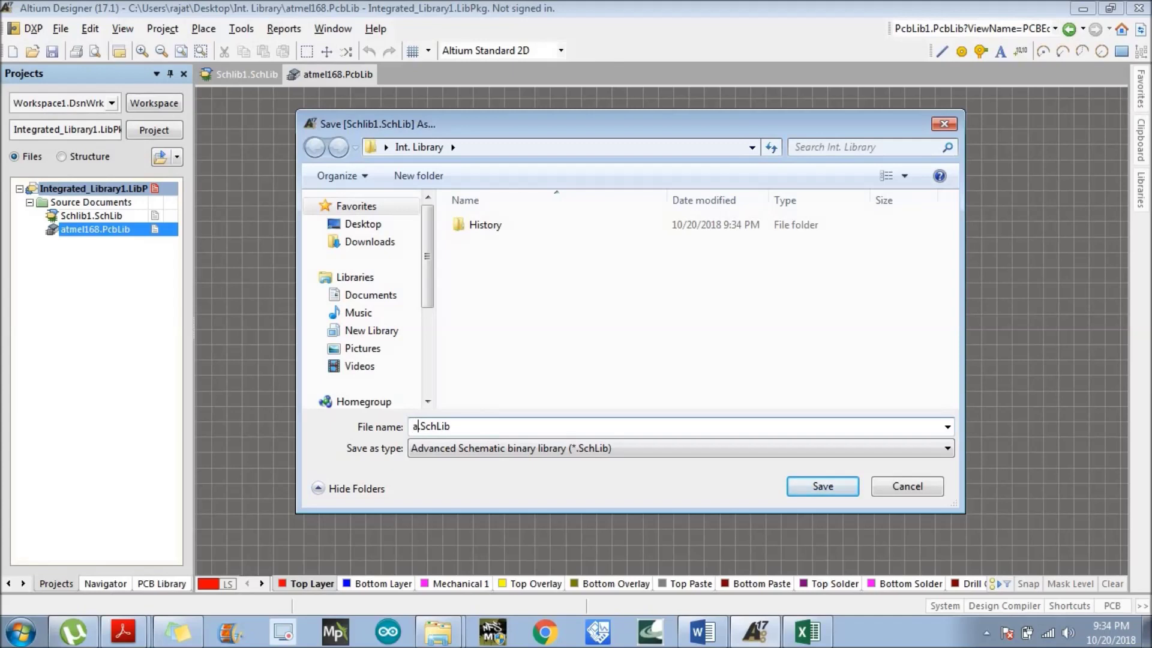
pyautogui.write('l168')
pyautogui.press('BackSpace')
pyautogui.write('0')
pyautogui.press('BackSpace')
pyautogui.write('8')
pyautogui.click(813, 498)
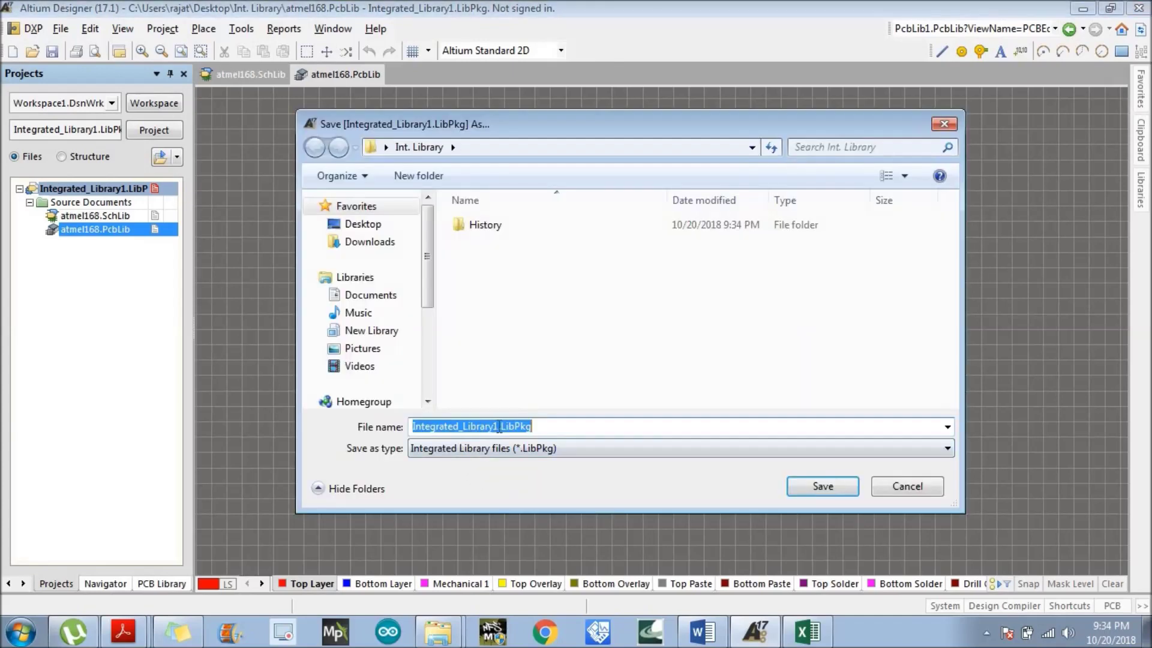
# Save the integrated library project as Atmel168.LibPkg in the Int. Library folder.
pyautogui.moveTo(495, 427); pyautogui.dragTo(351, 453)
pyautogui.press('BackSpace')
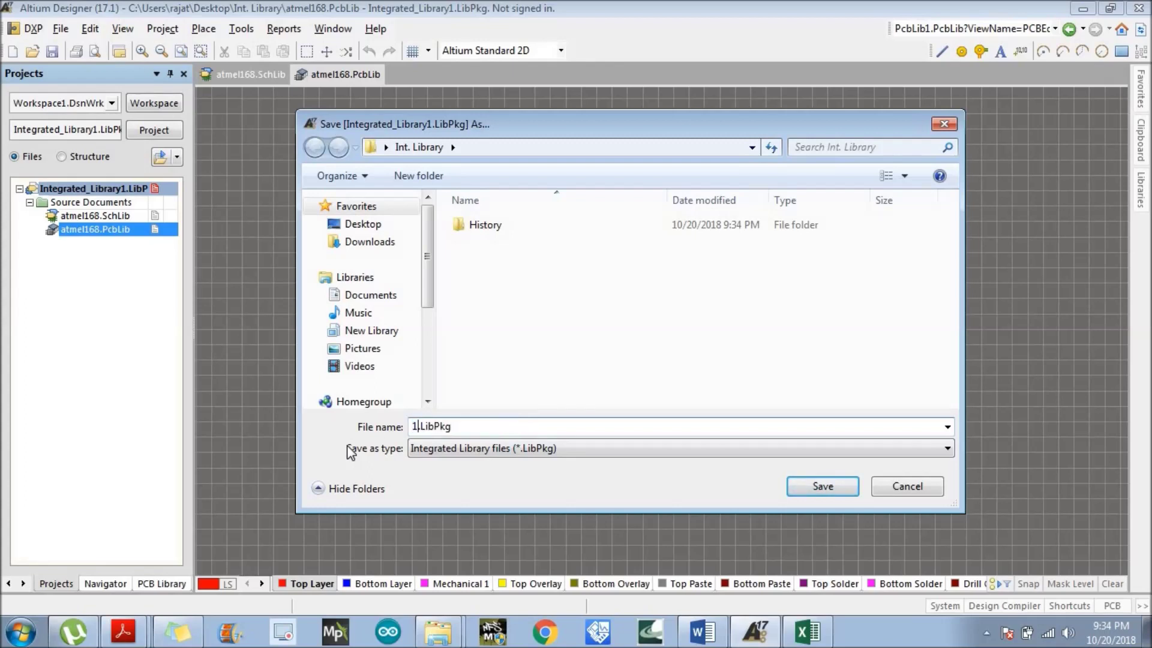
pyautogui.press('BackSpace')
pyautogui.write('Atmel168')
pyautogui.click(839, 491)
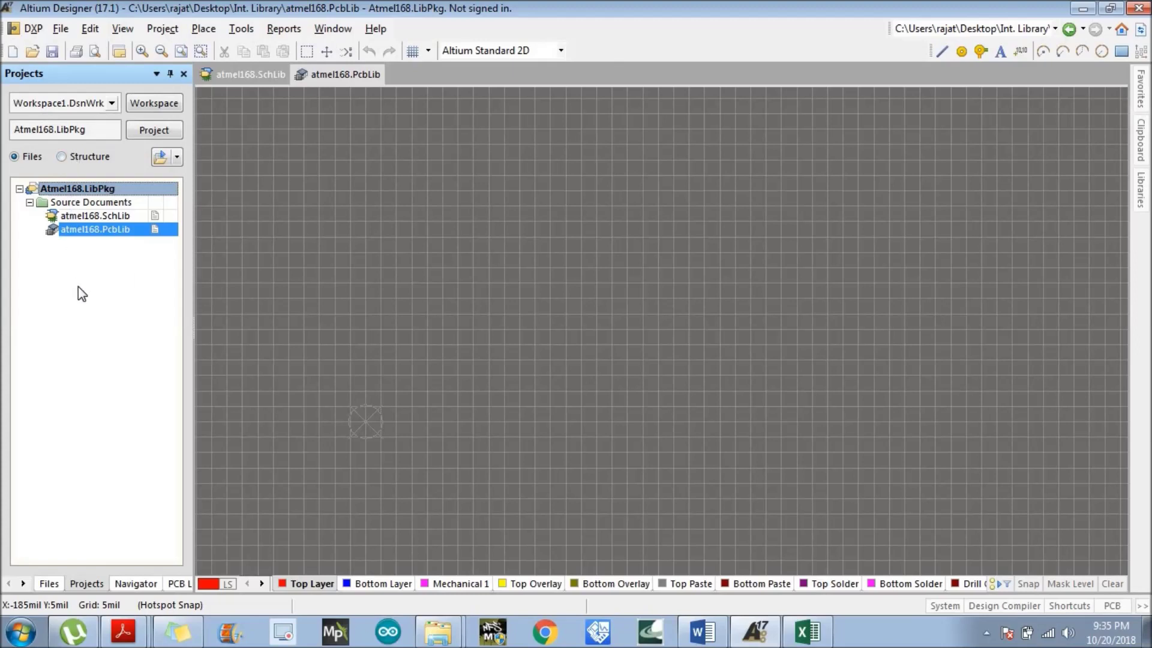
# Compare the atmel168 schematic and PCB library editors, and check the symbol creation methods listed in the Word outline.
pyautogui.click(87, 217)
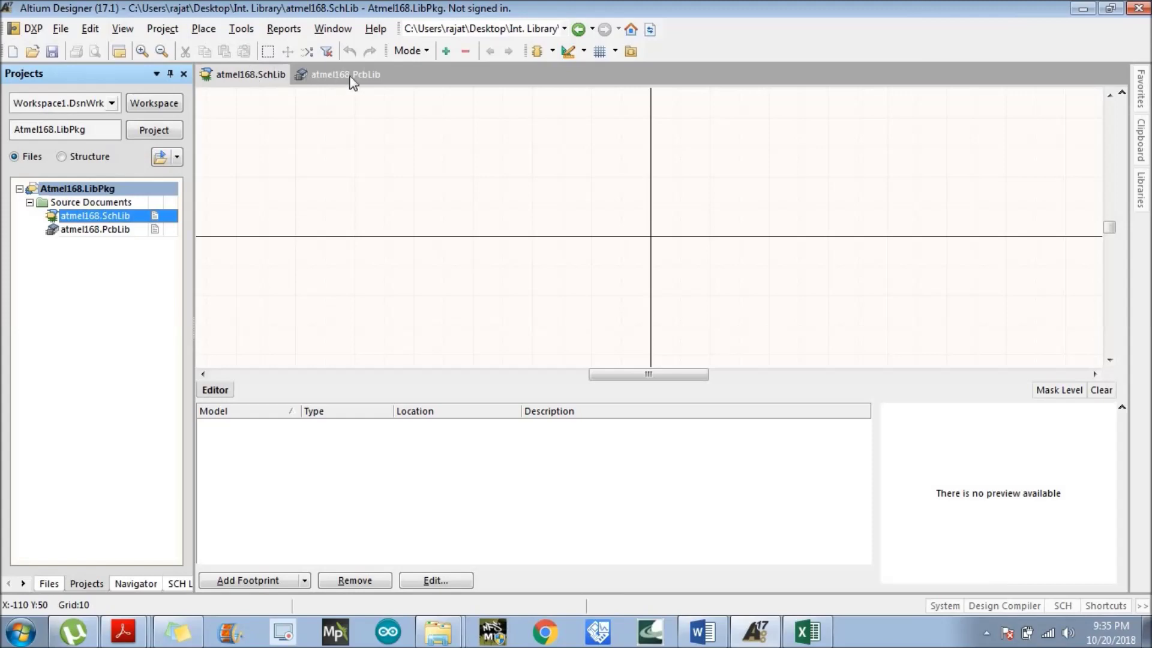
pyautogui.click(303, 75)
pyautogui.click(256, 77)
pyautogui.click(323, 75)
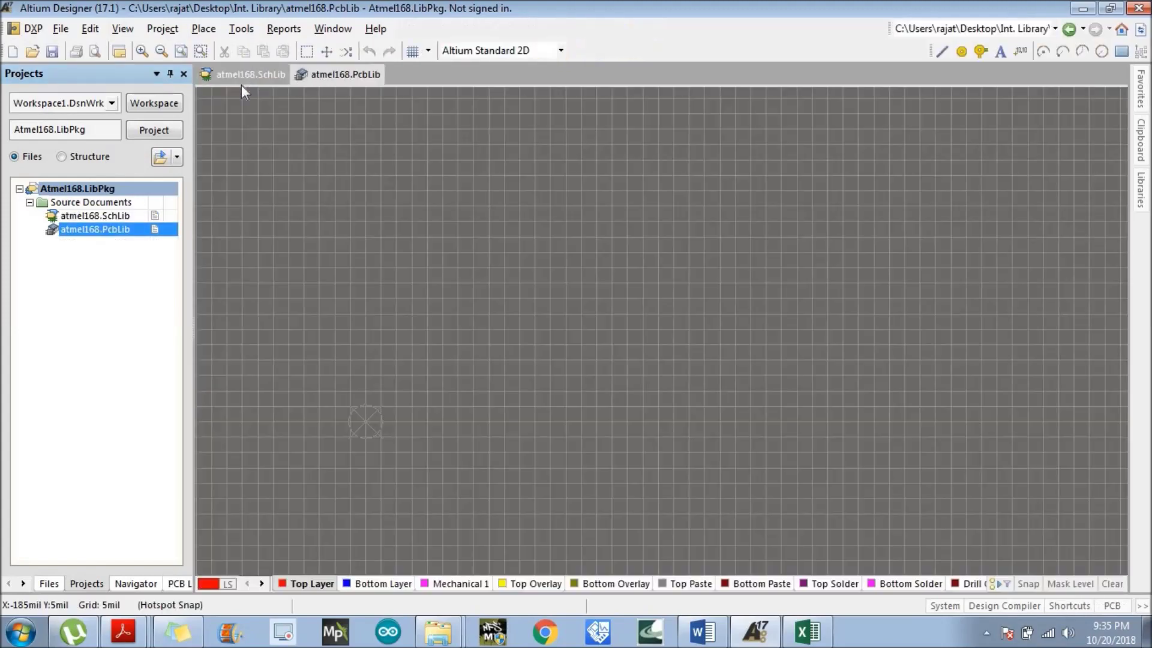
pyautogui.click(246, 77)
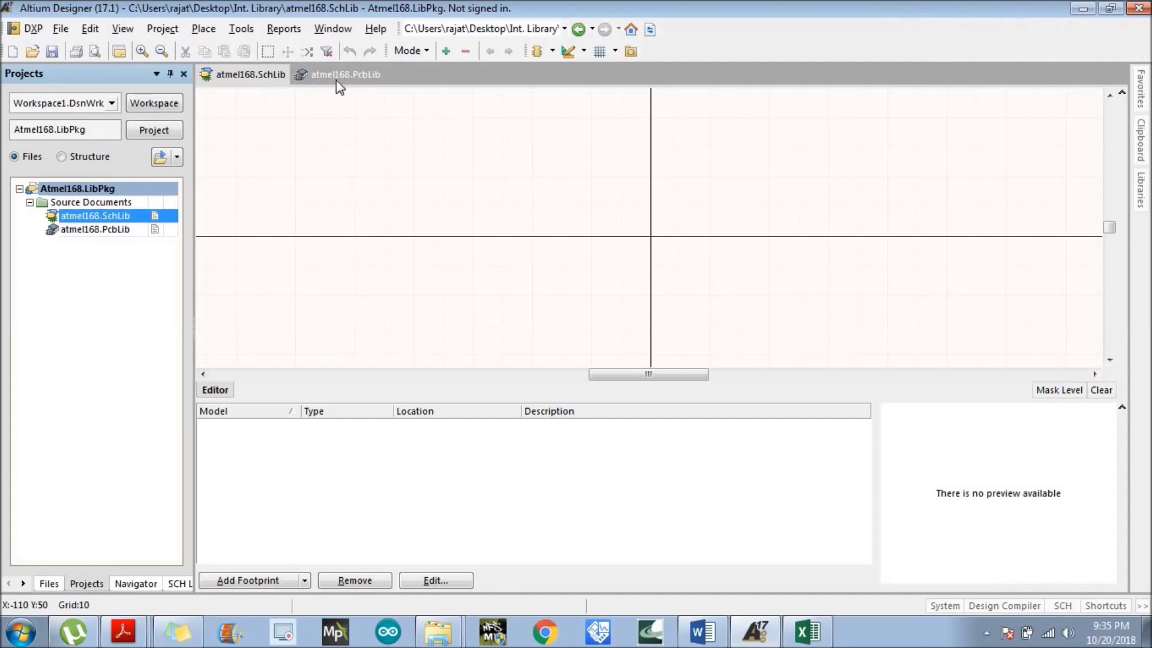
pyautogui.click(336, 76)
pyautogui.click(236, 77)
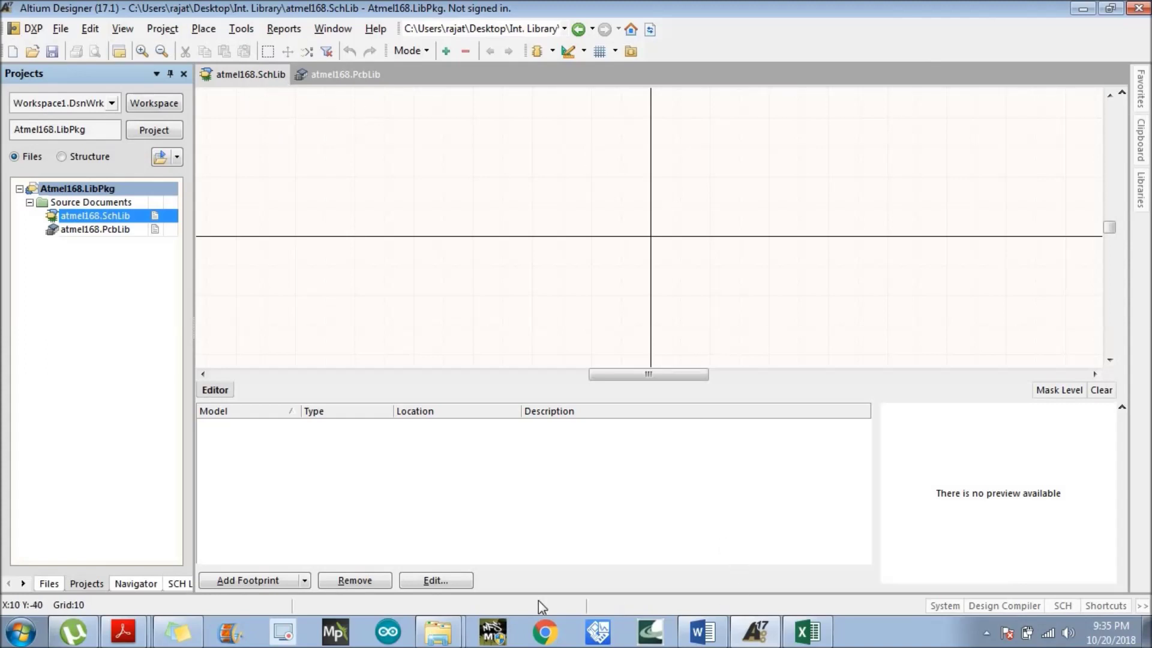
pyautogui.click(698, 629)
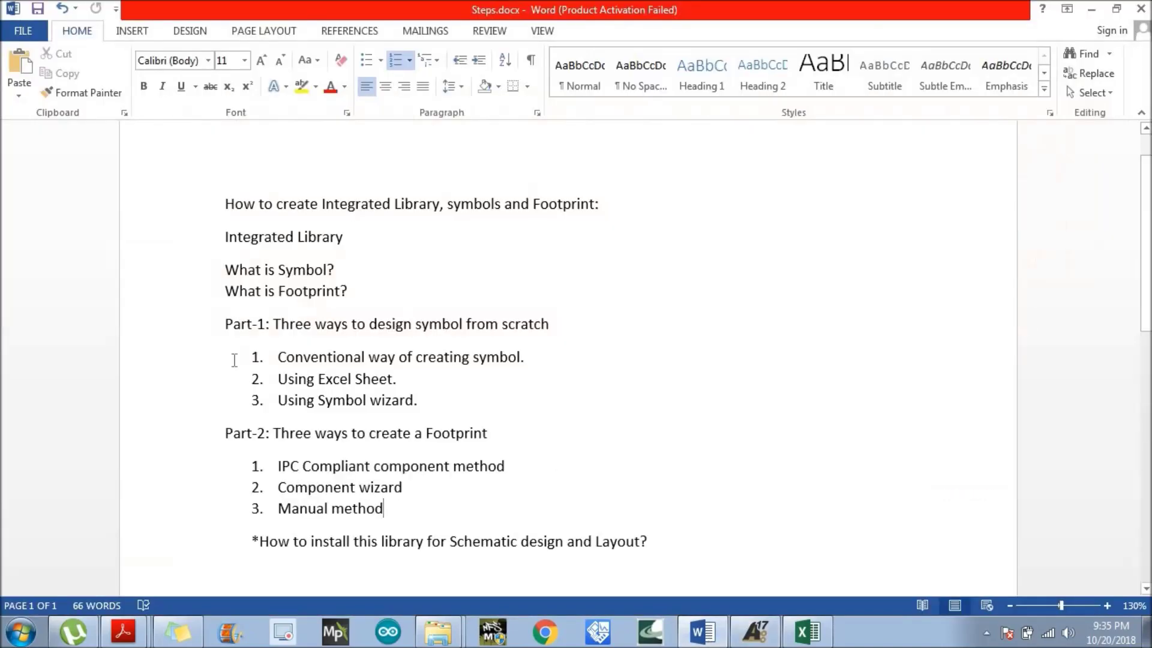
pyautogui.hotkey('alt', 'Tab')
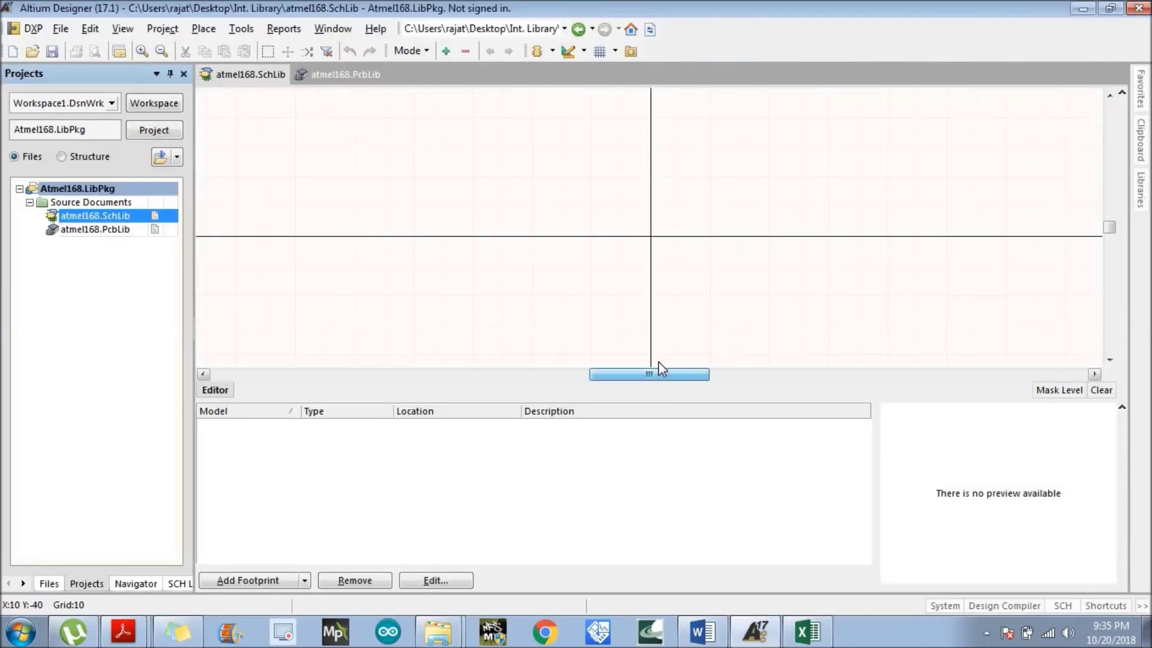
# Place a rectangle for the symbol body in the schematic library, starting at the origin, about 80 units wide and 100 units high.
pyautogui.click(580, 53)
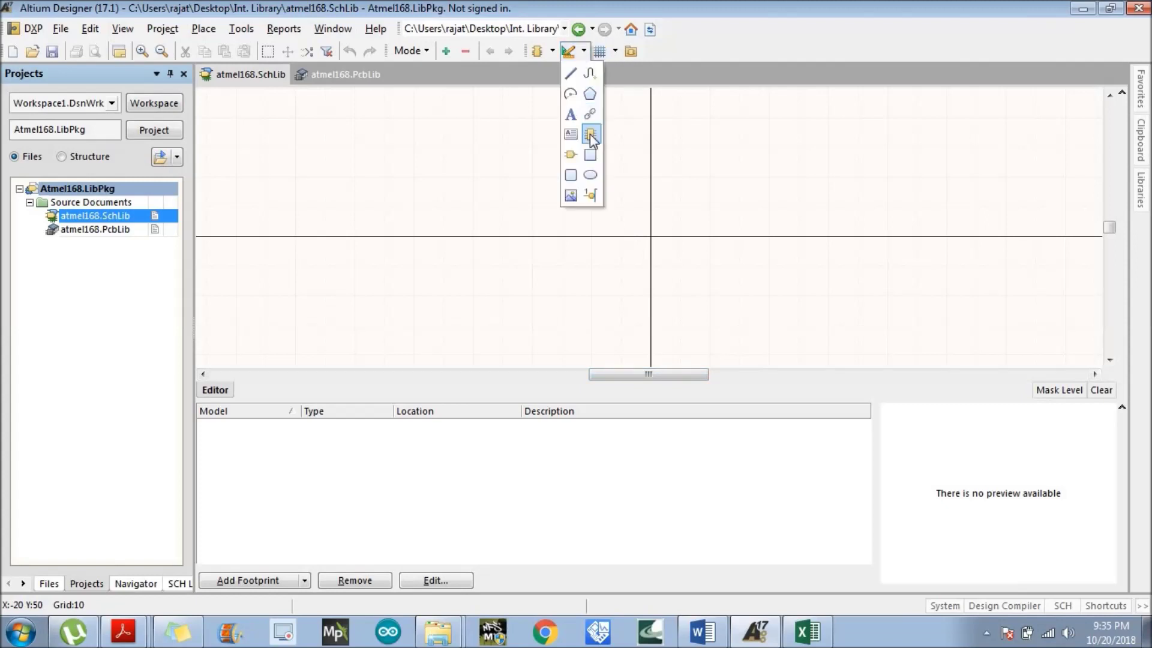
pyautogui.click(591, 155)
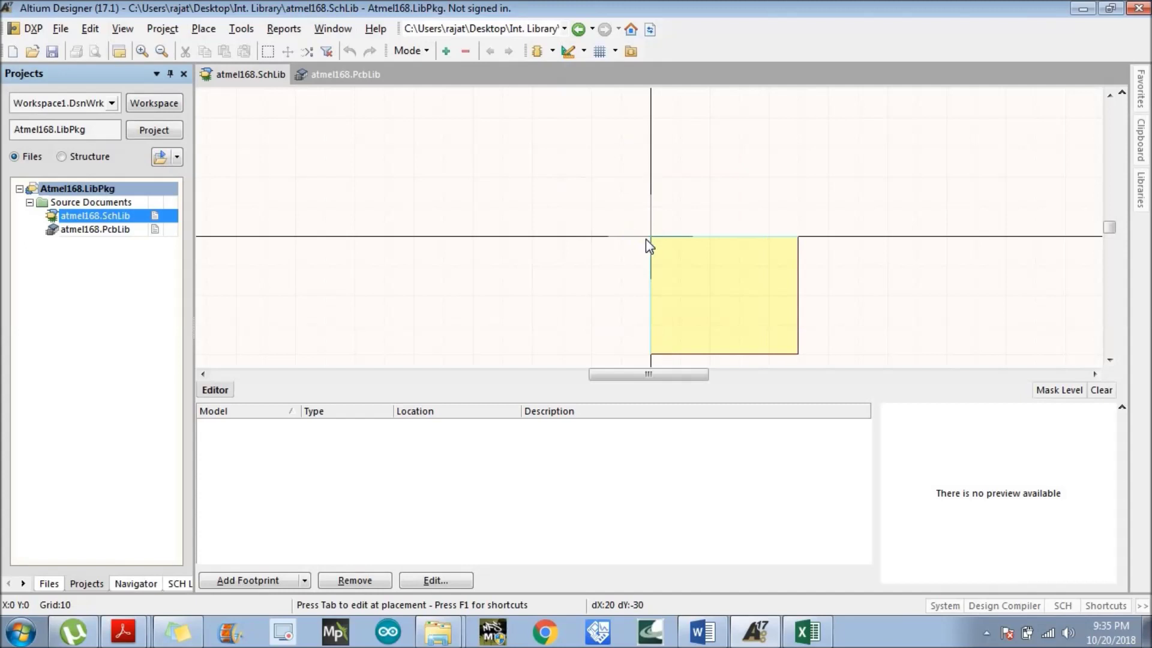
pyautogui.click(651, 236)
pyautogui.rightClick(814, 375)
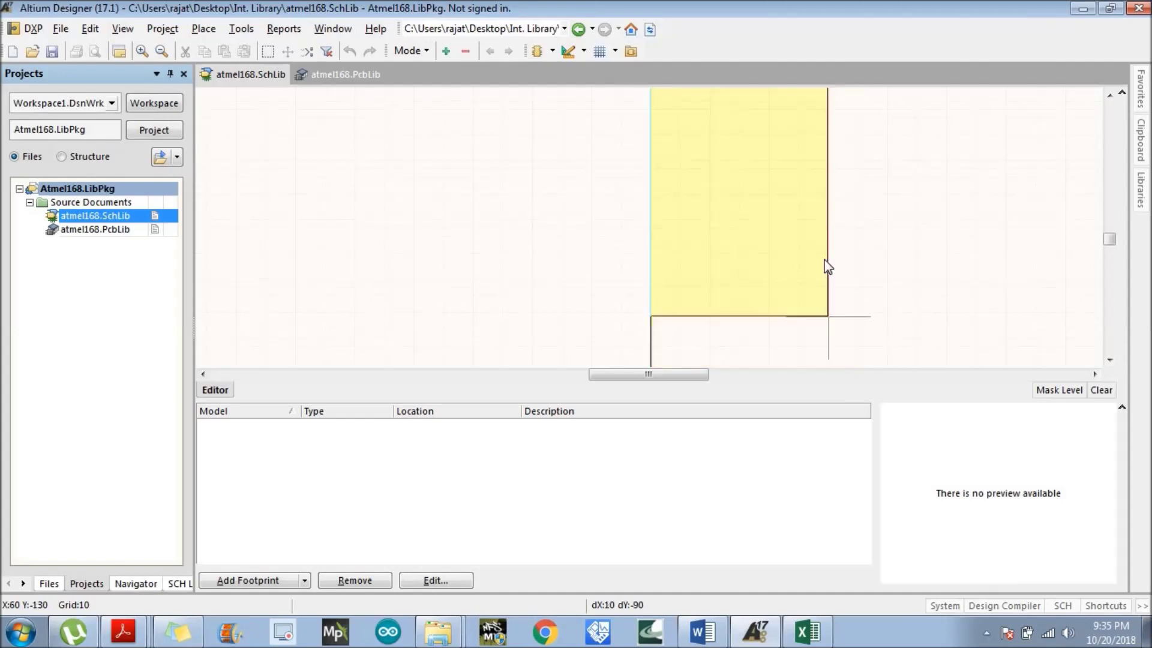
pyautogui.click(888, 227)
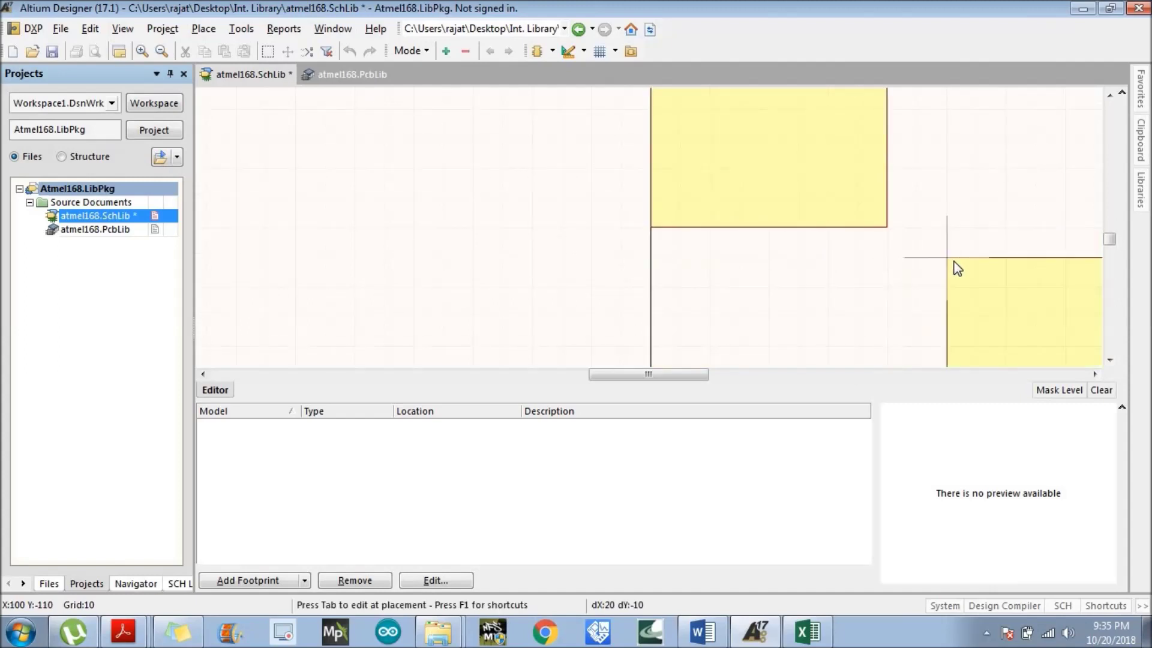
pyautogui.press('Escape')
pyautogui.scroll(2, 995, 251)
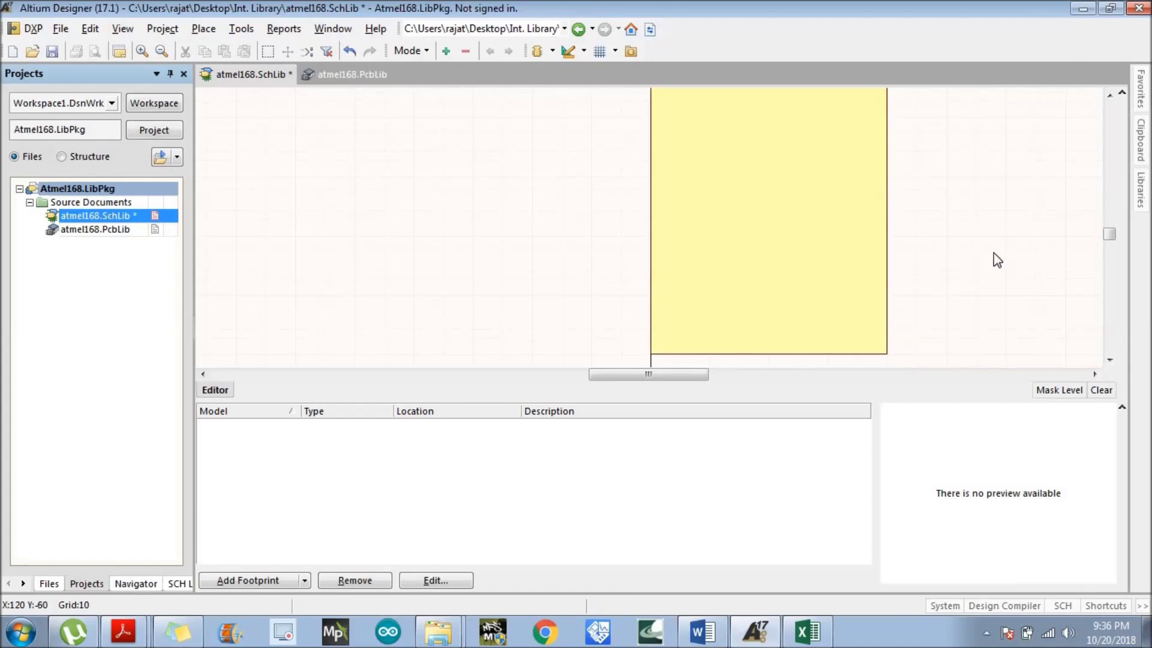
pyautogui.scroll(3, 1004, 257)
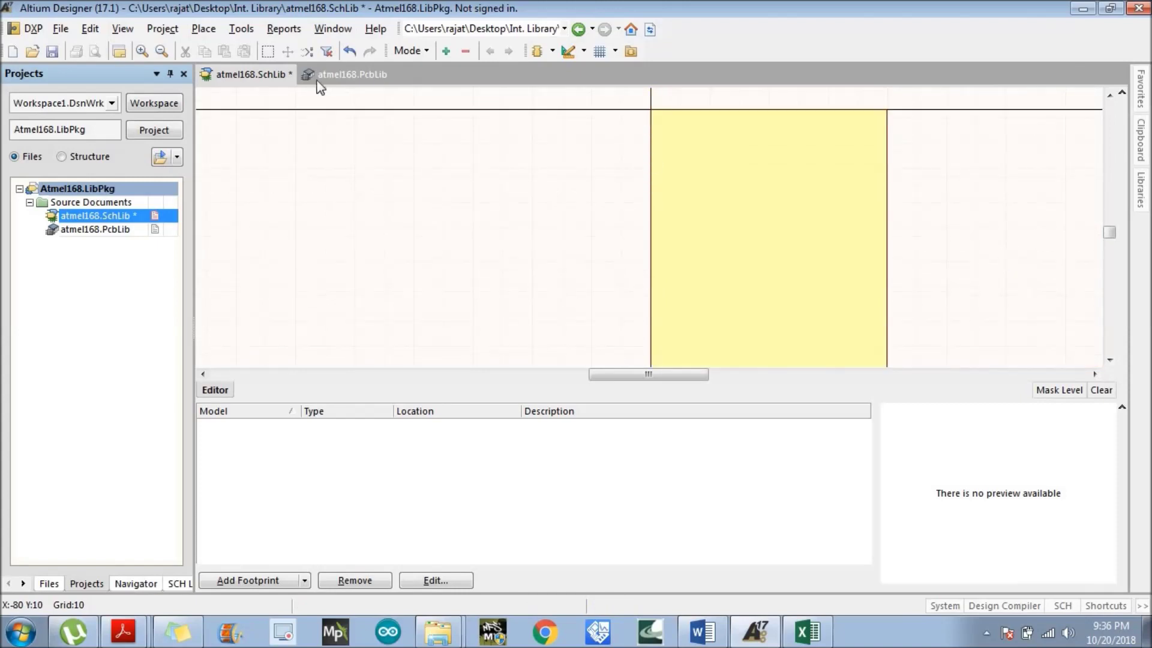
# Place a pin on the left edge of the symbol body at Y -10, rotated so its connection end points outward.
pyautogui.click(162, 52)
pyautogui.scroll(1, 690, 246)
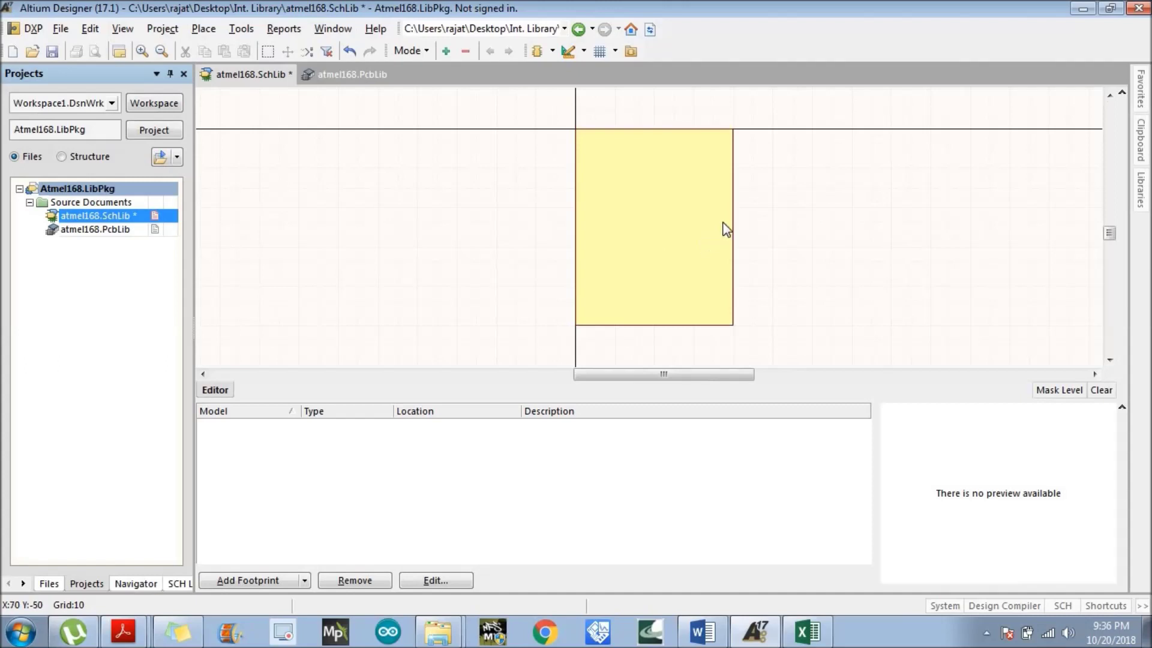
pyautogui.click(584, 52)
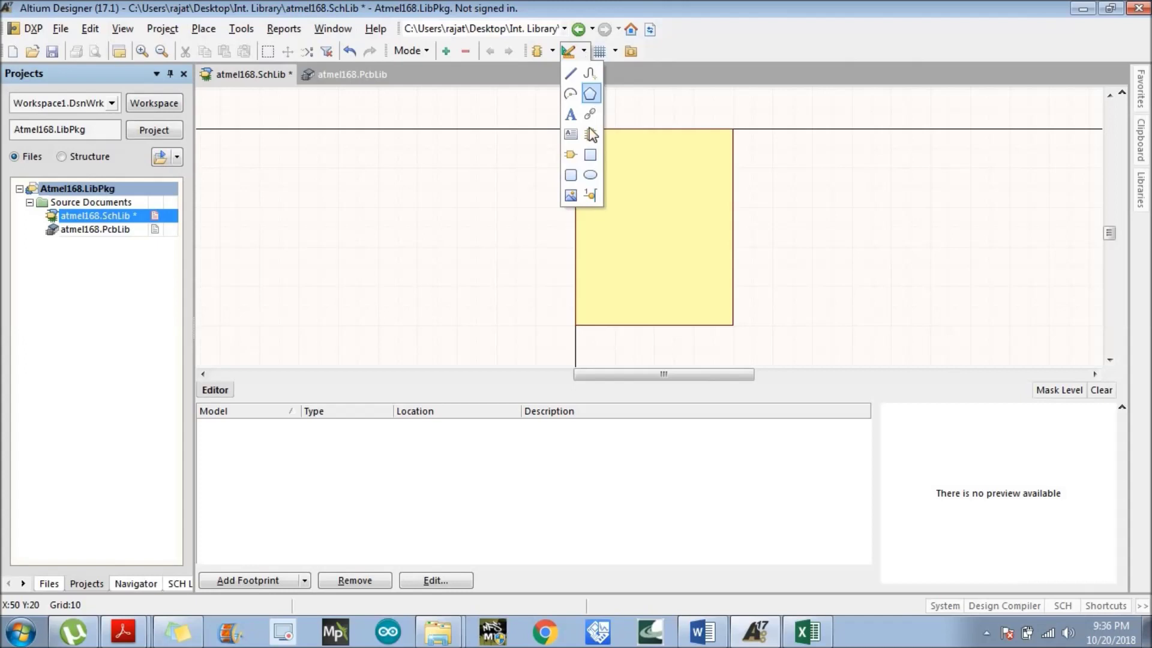
pyautogui.click(592, 195)
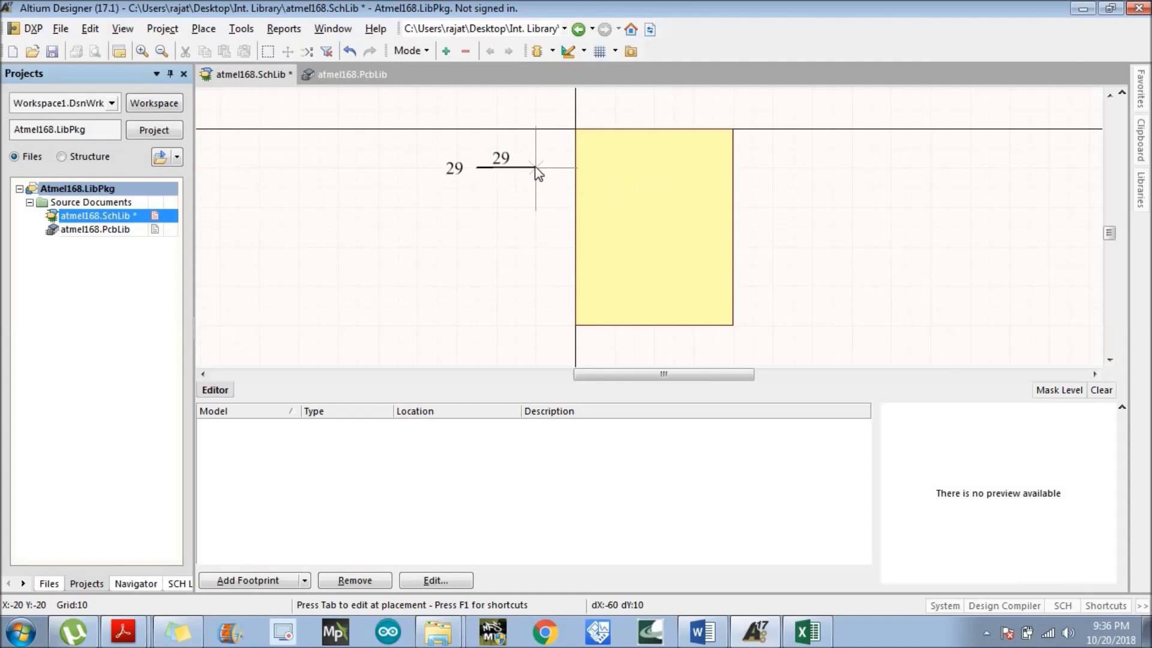
pyautogui.press('space')
pyautogui.press('space')
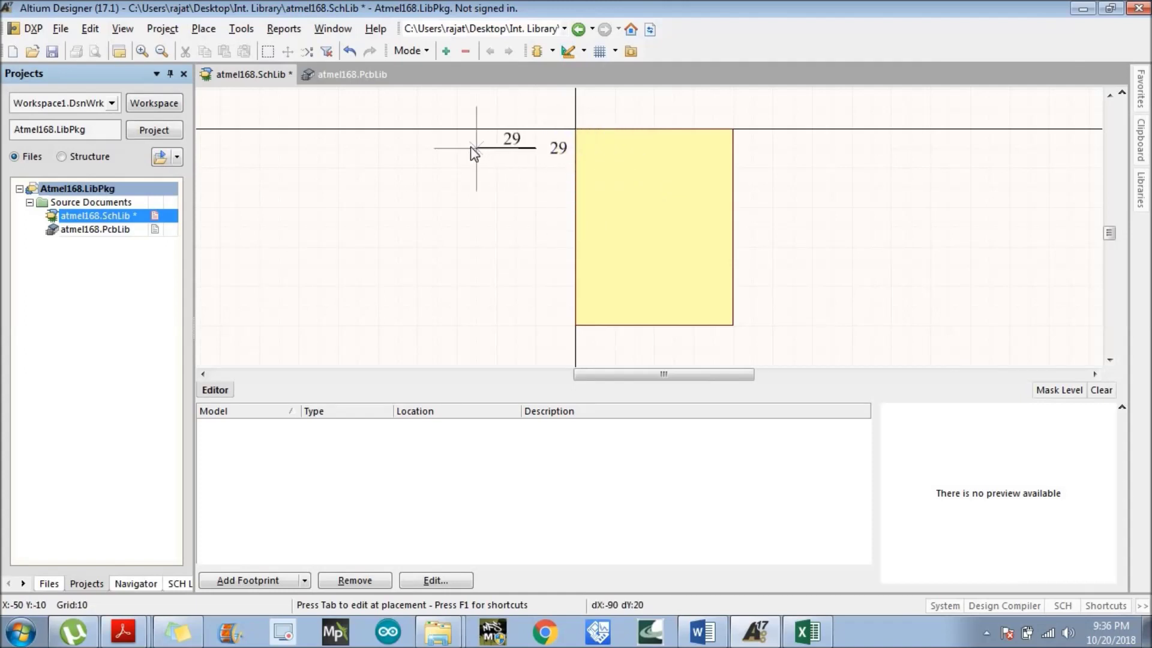
pyautogui.press('space')
pyautogui.press('space')
pyautogui.press('Right')
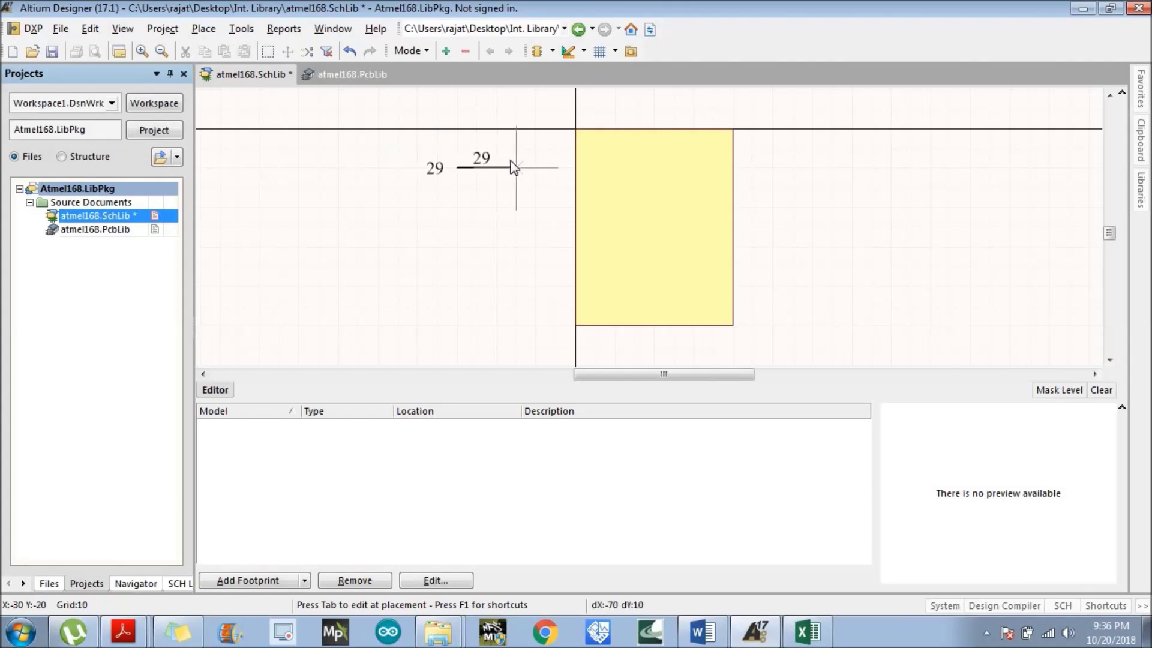
pyautogui.press('Up')
pyautogui.press('space')
pyautogui.press('space')
pyautogui.press('space')
pyautogui.press('space')
pyautogui.press('space')
pyautogui.press('Right')
pyautogui.press('space')
pyautogui.press('Down')
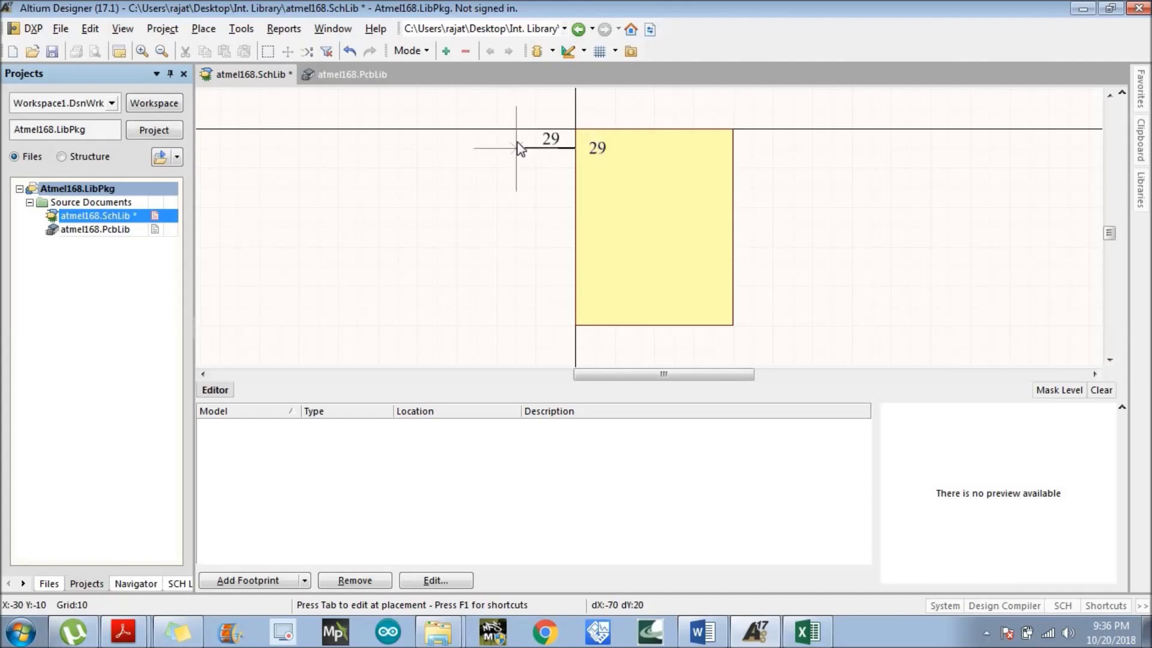
pyautogui.click(517, 148)
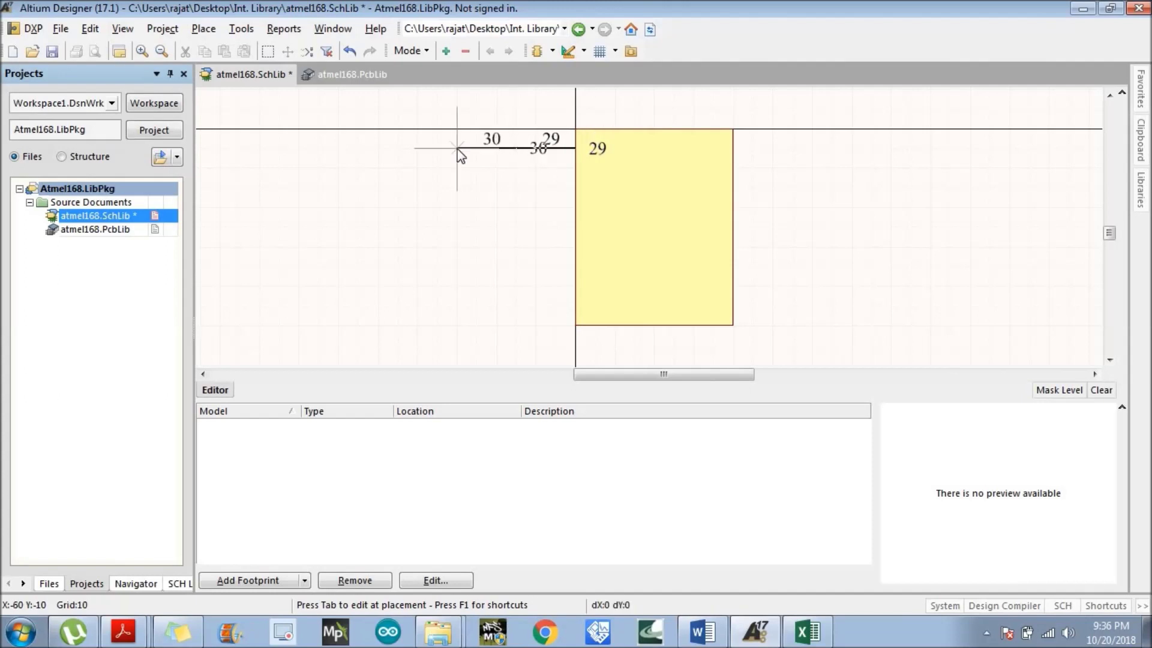
# Stop placing pins and delete the pin just placed on the body's left edge.
pyautogui.press('Escape')
pyautogui.click(541, 148)
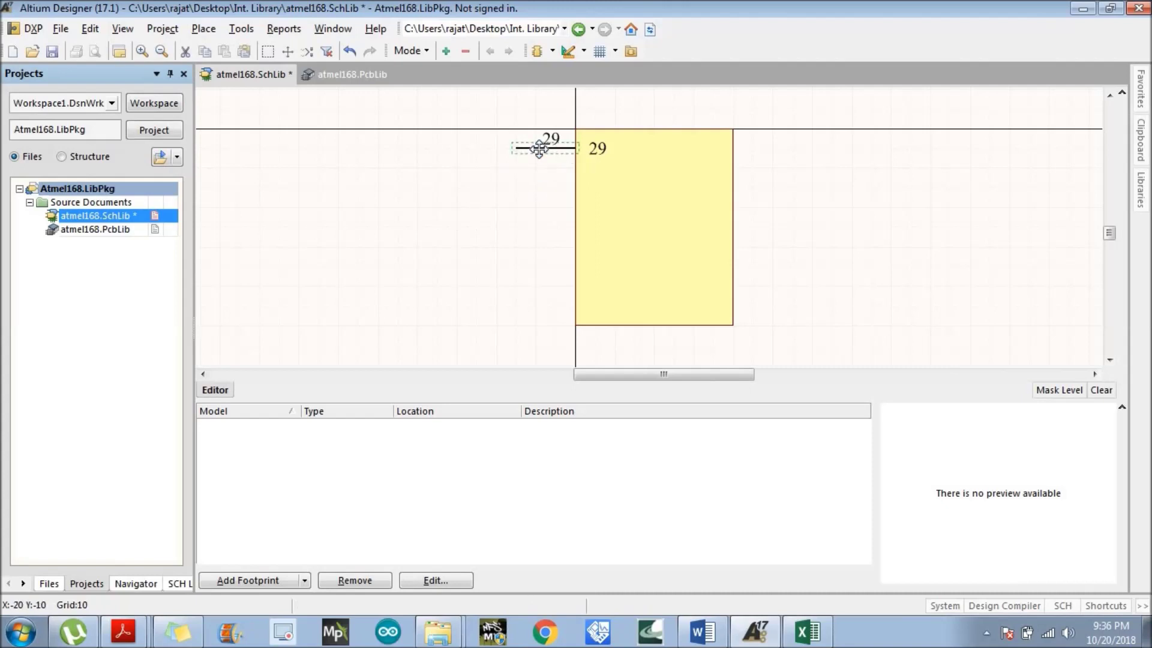
pyautogui.press('Delete')
# Start a new outward-facing pin, clear its display name and set its designator to 1.
pyautogui.click(578, 50)
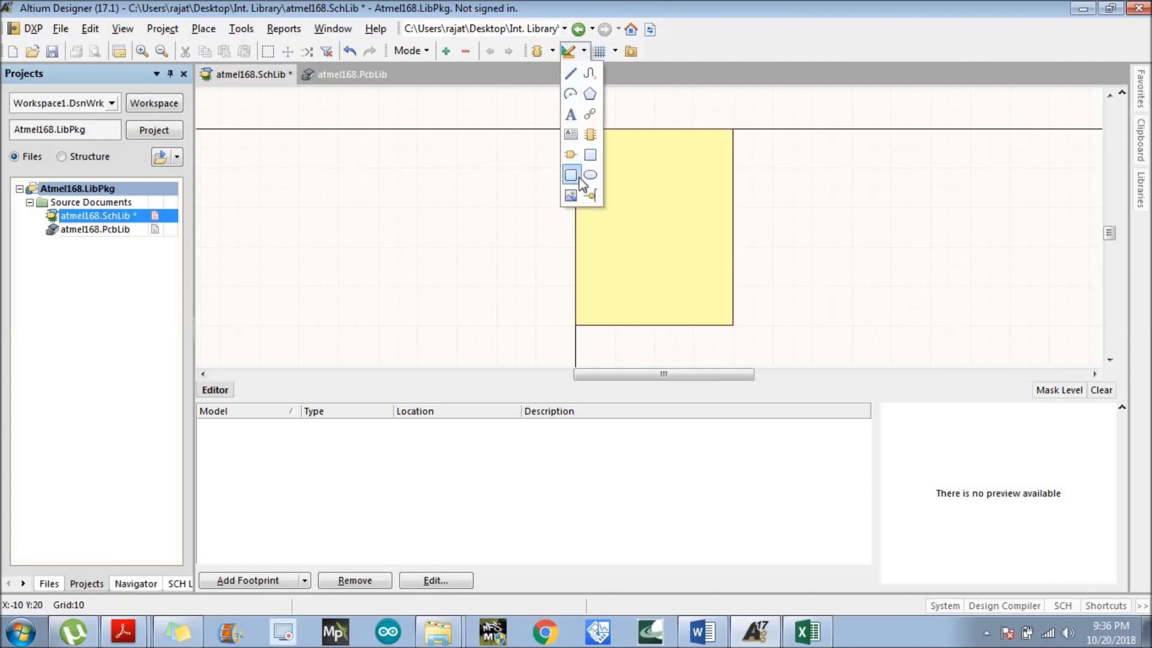
pyautogui.click(591, 195)
pyautogui.press('pageup')
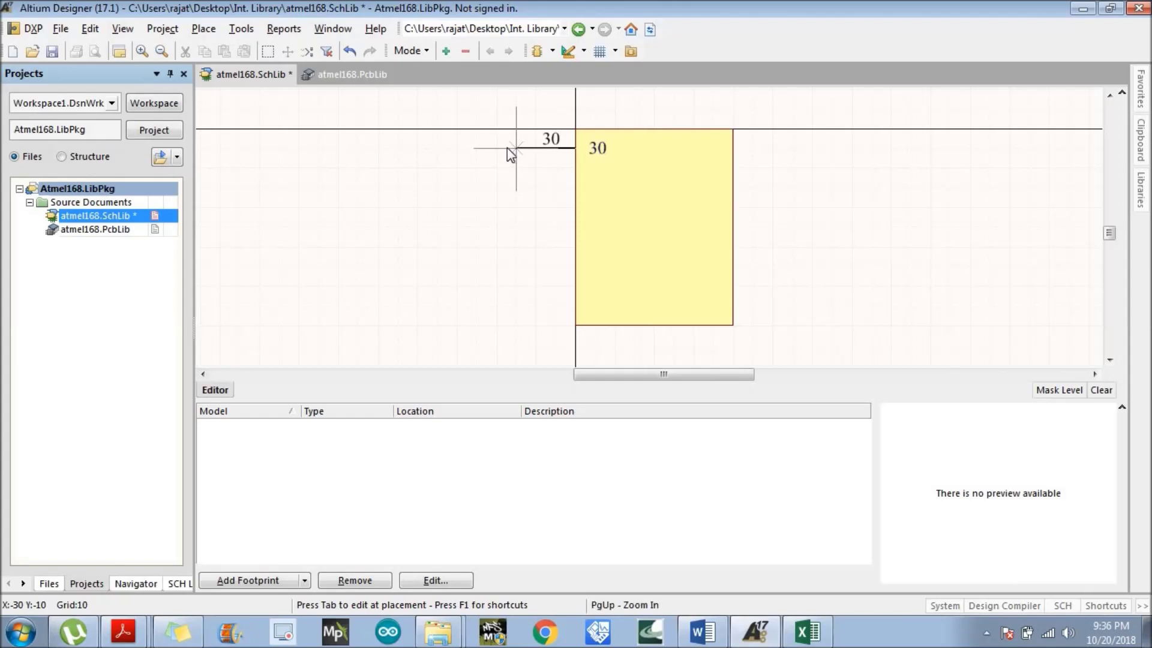
pyautogui.scroll(2, 497, 146)
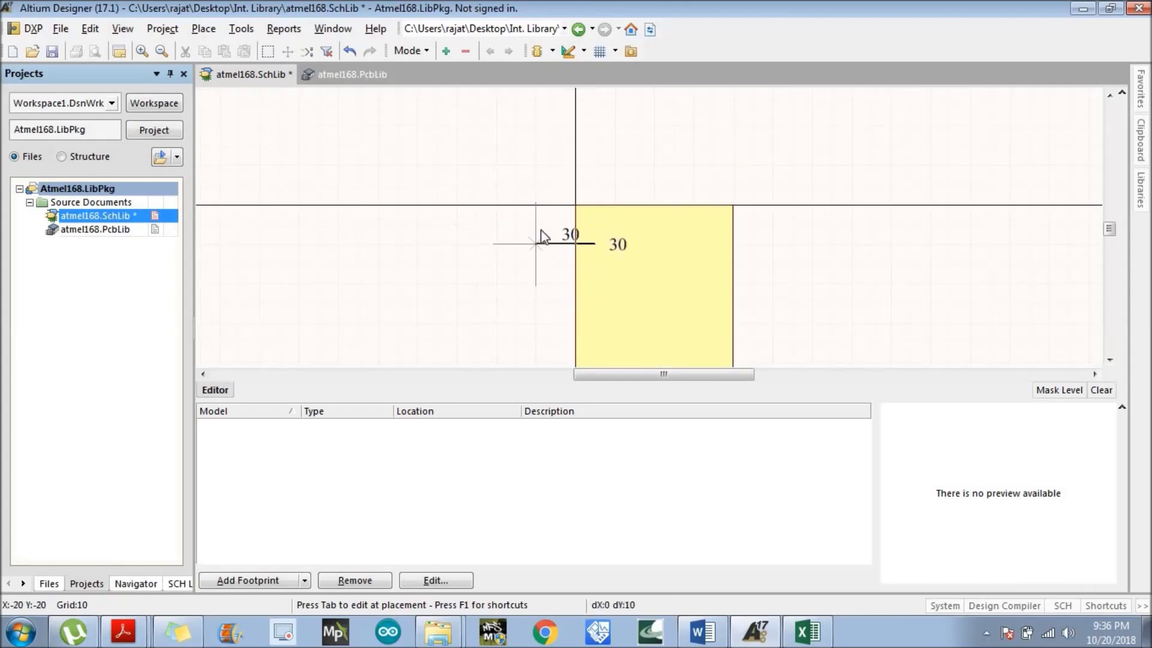
pyautogui.press('Tab')
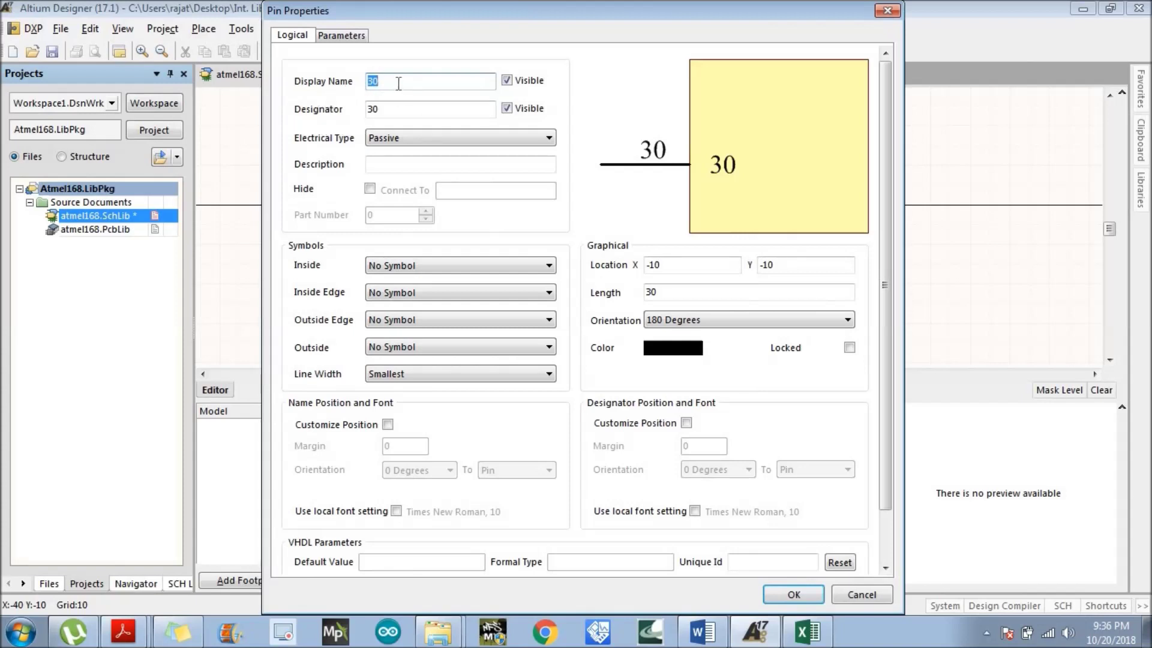
pyautogui.write('aaa')
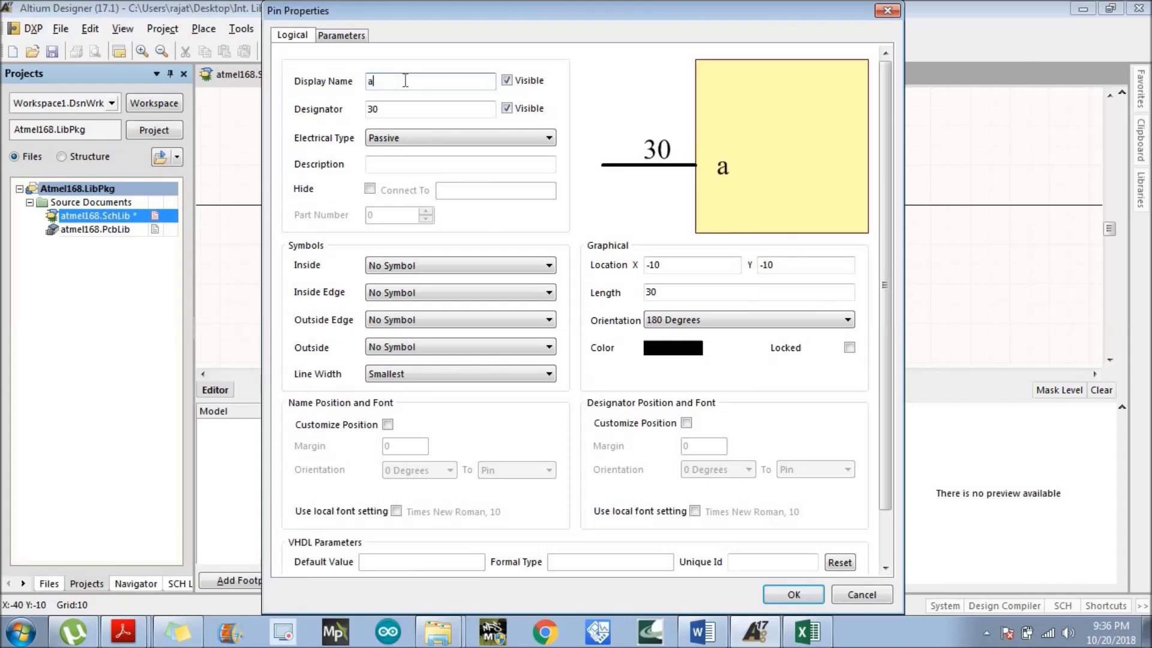
pyautogui.press('BackSpace')
pyautogui.press('BackSpace')
pyautogui.press('BackSpace')
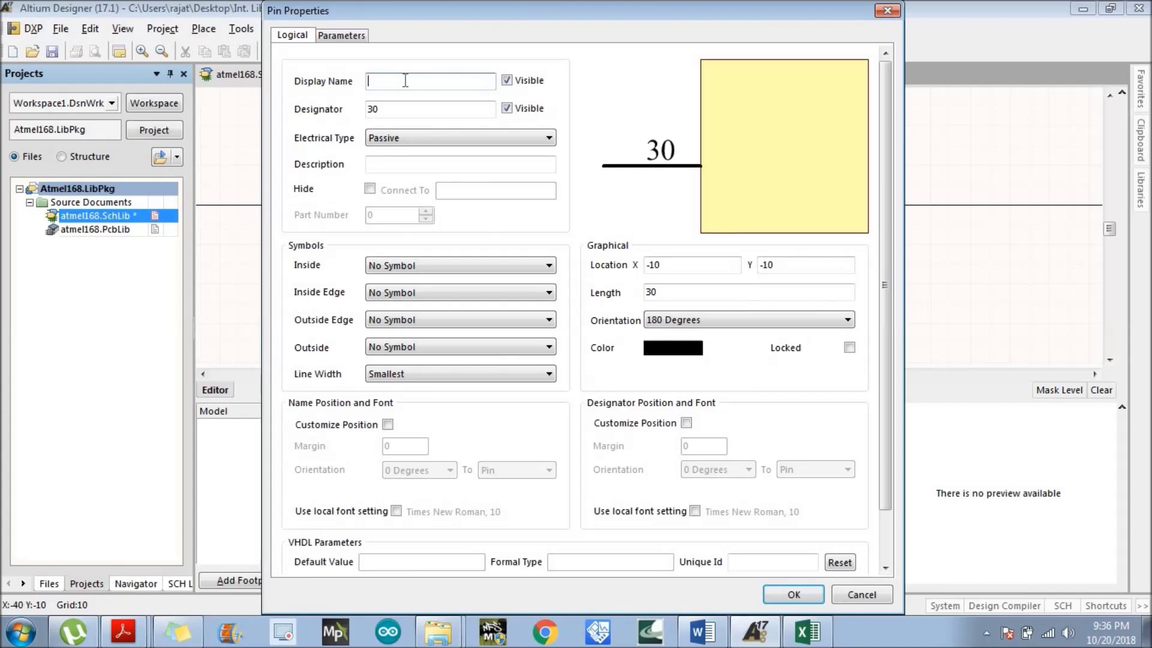
pyautogui.click(385, 109)
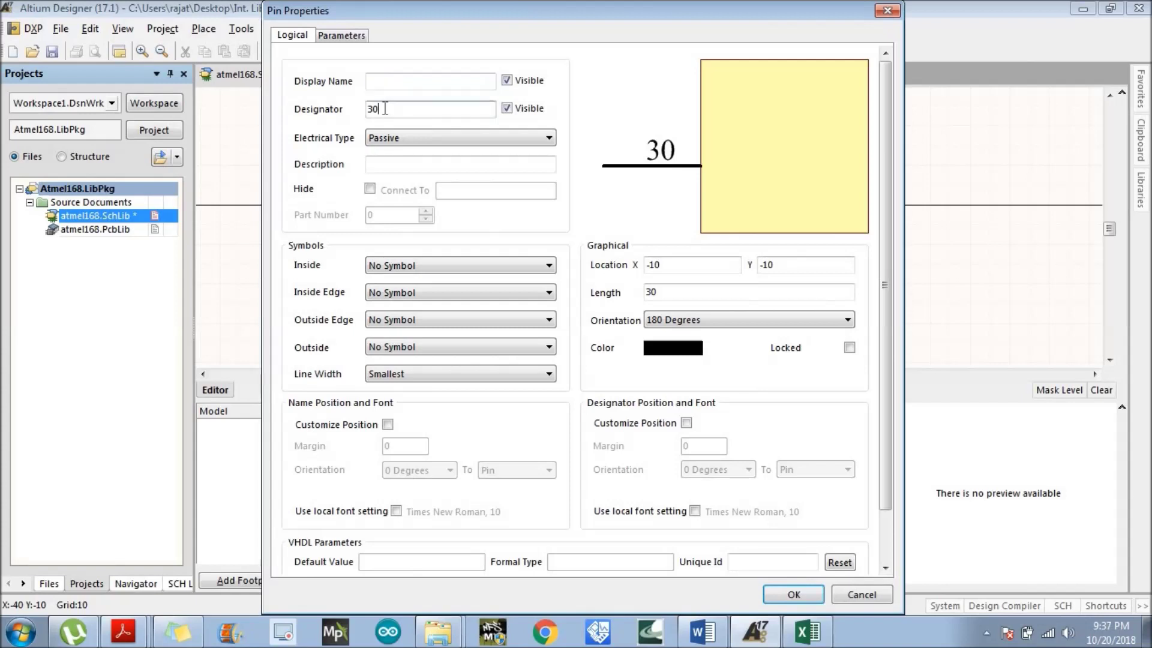
pyautogui.press('BackSpace')
pyautogui.write('1')
pyautogui.click(384, 82)
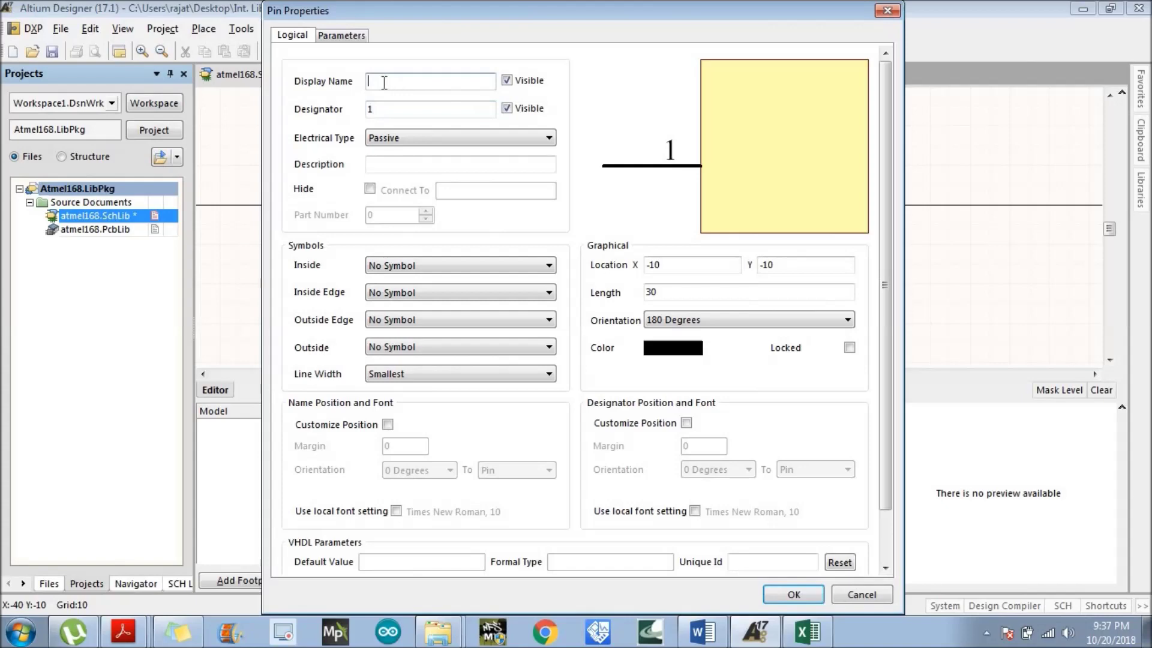
# Copy (PCINT19/OC2B/INT1) PD3 from the Excel pin list into pin 1's display name and place it on the body's left edge at Y -10.
pyautogui.click(815, 637)
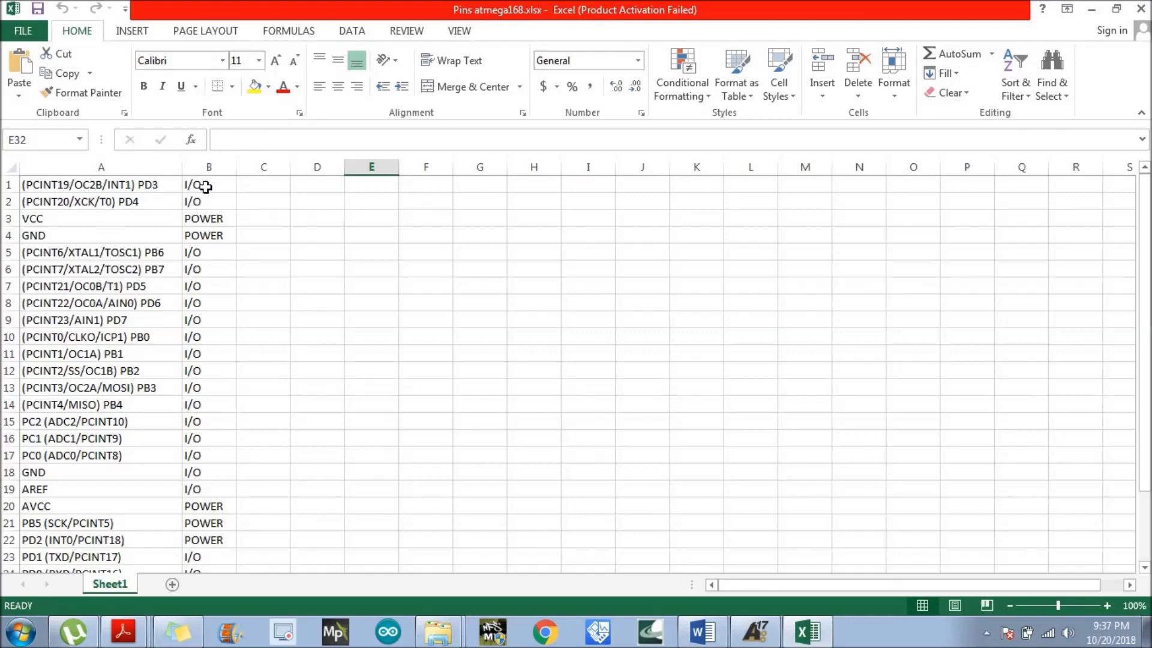
pyautogui.scroll(-4, 96, 270)
pyautogui.scroll(-1, 195, 391)
pyautogui.scroll(5, 218, 214)
pyautogui.click(88, 184)
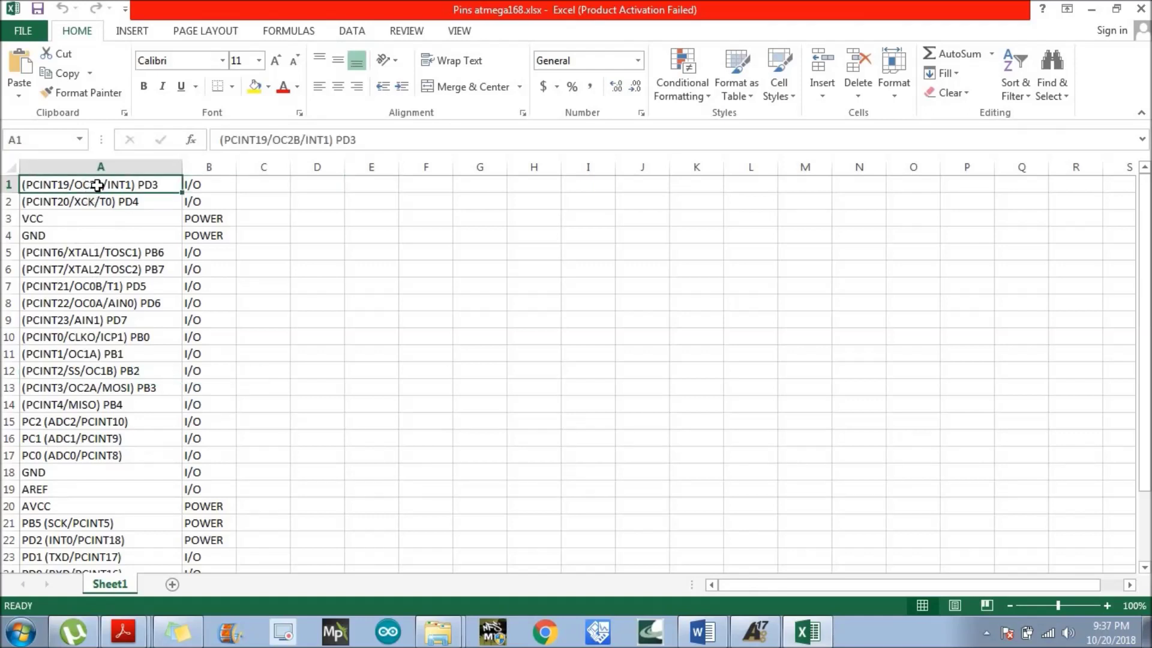
pyautogui.hotkey('ctrl', 'c')
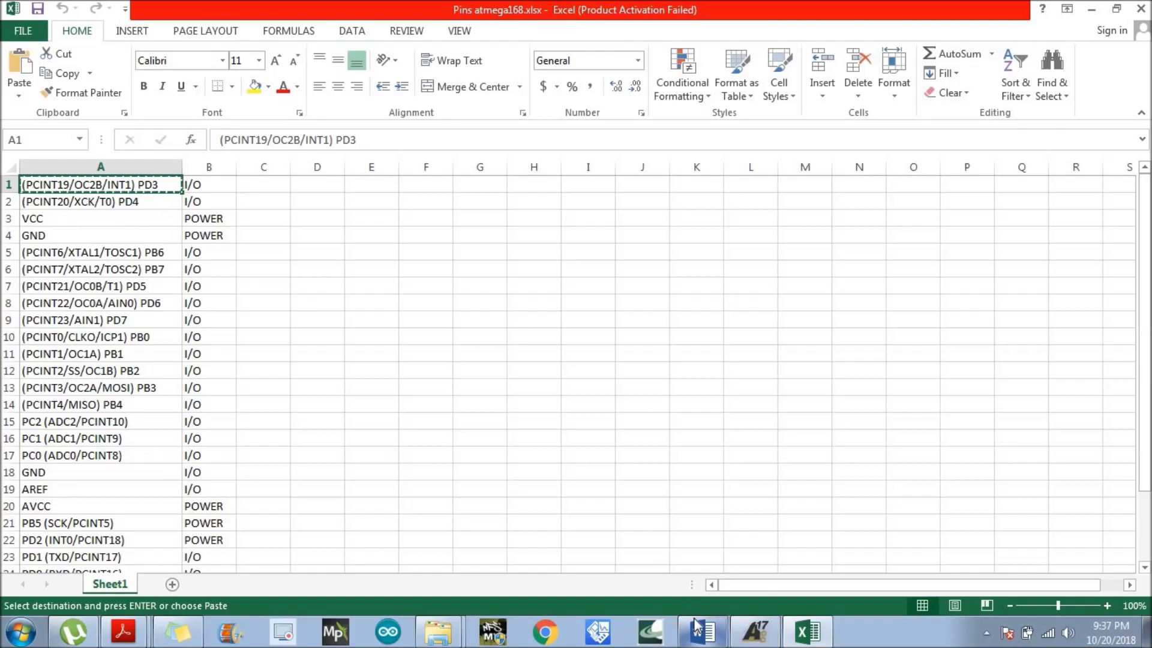
pyautogui.moveTo(760, 637)
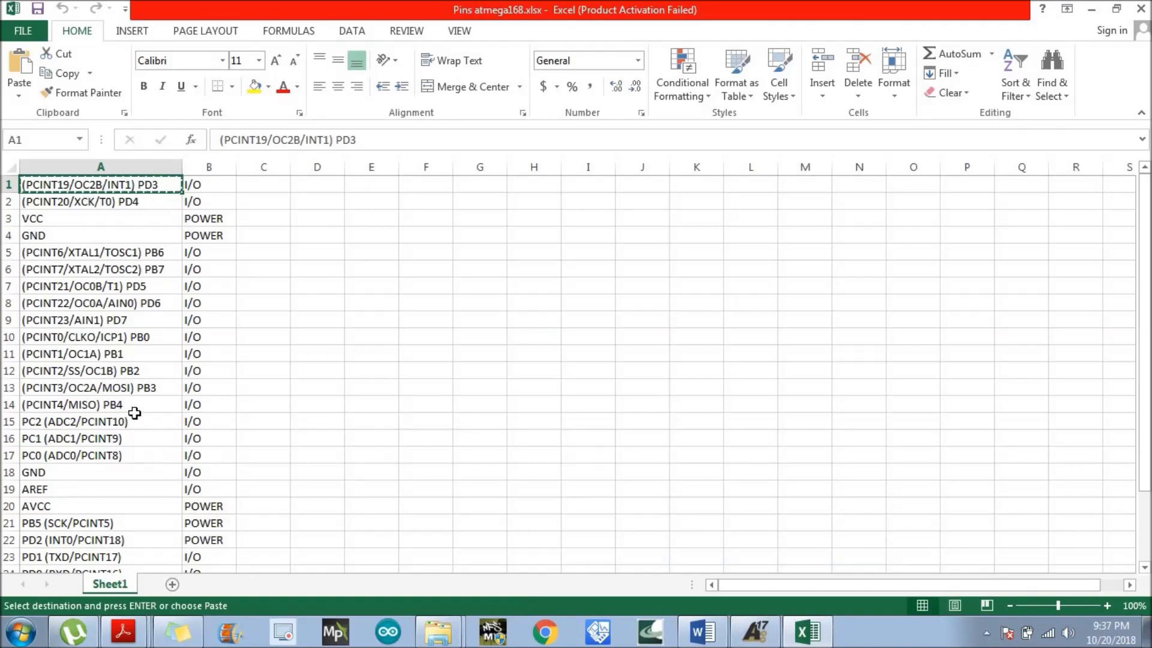
pyautogui.click(755, 631)
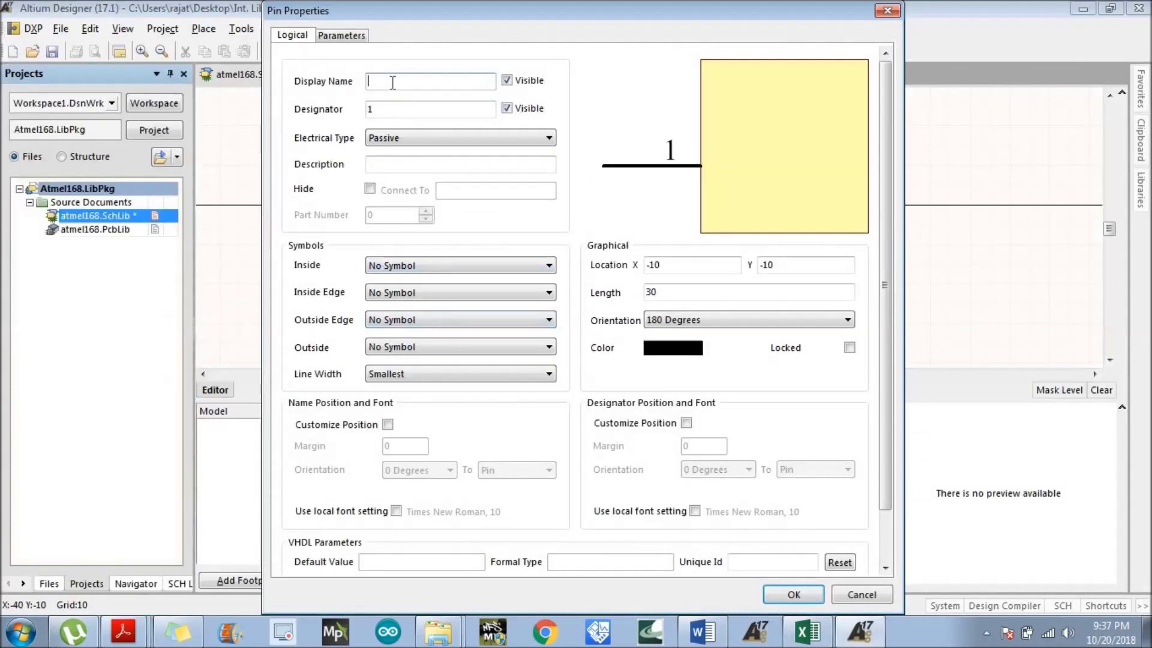
pyautogui.hotkey('ctrl', 'v')
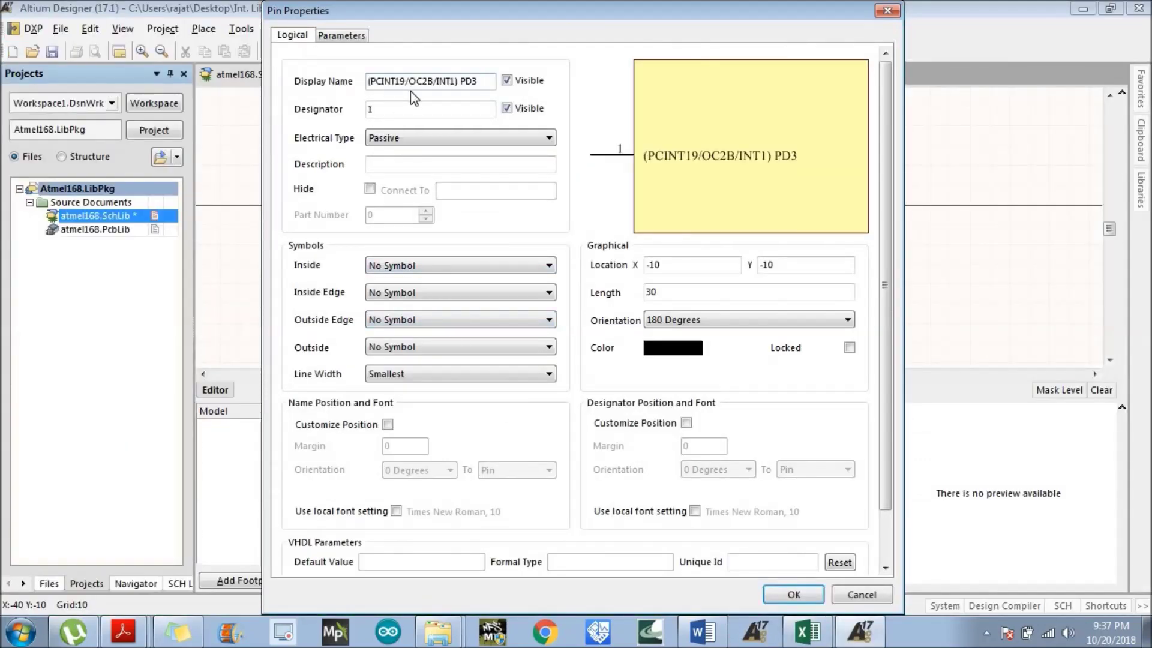
pyautogui.click(793, 594)
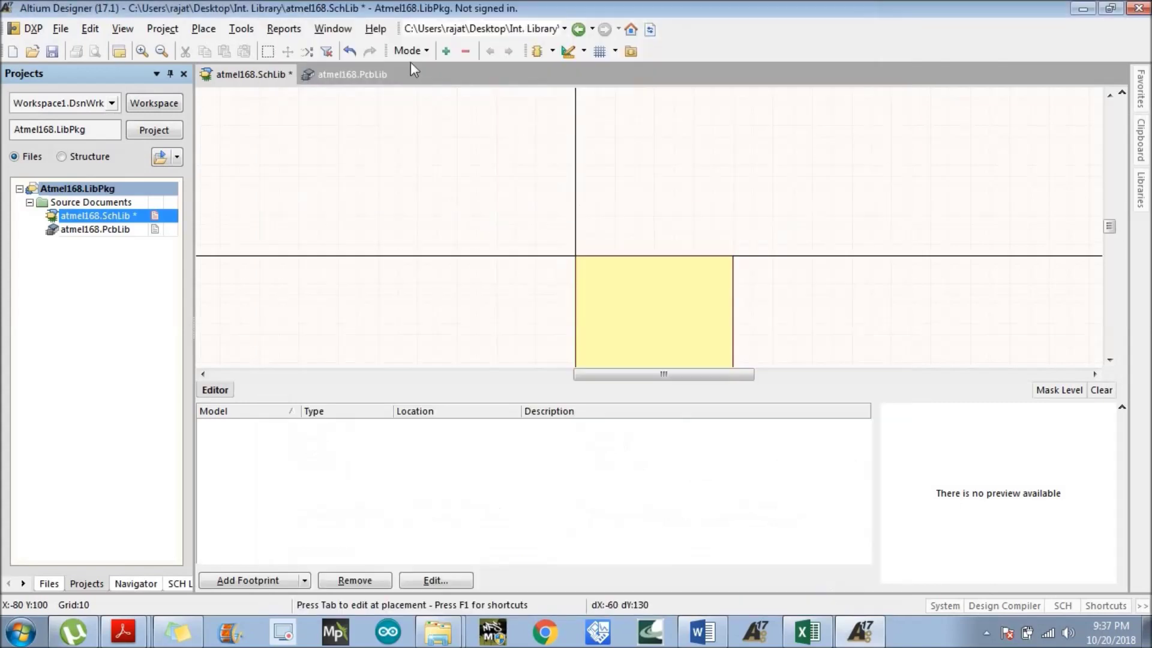
pyautogui.click(567, 247)
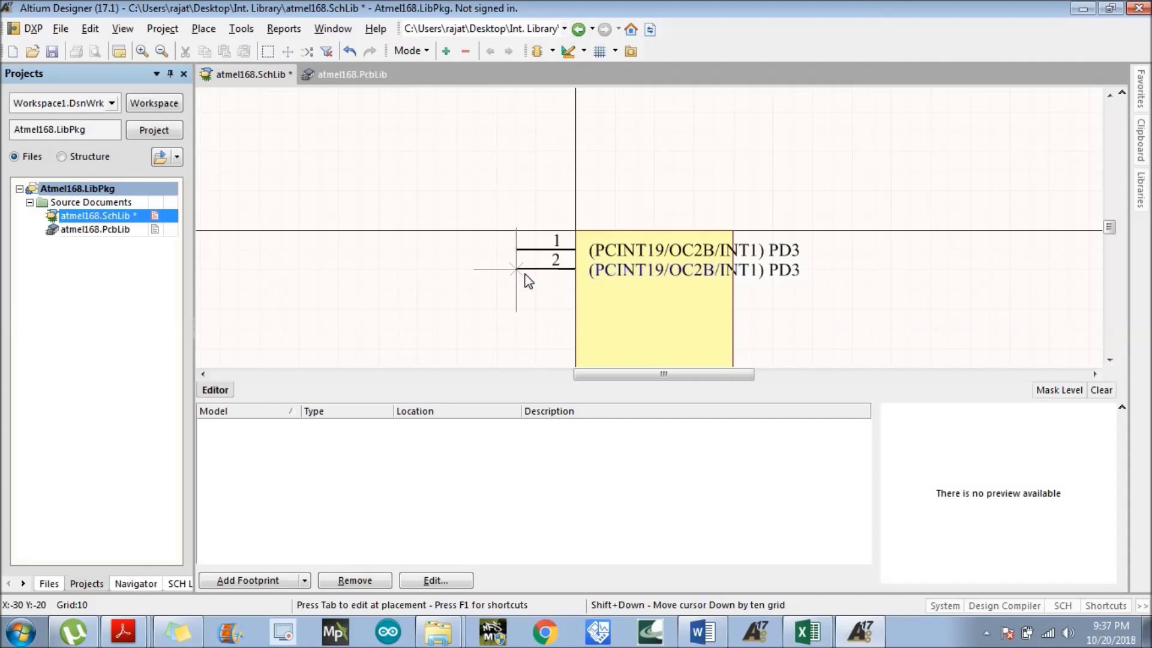
# Copy (PCINT20/XCK/T0) PD4 from the Excel pin list into pin 2's display name and place it directly below pin 1 at Y -20.
pyautogui.press('Tab')
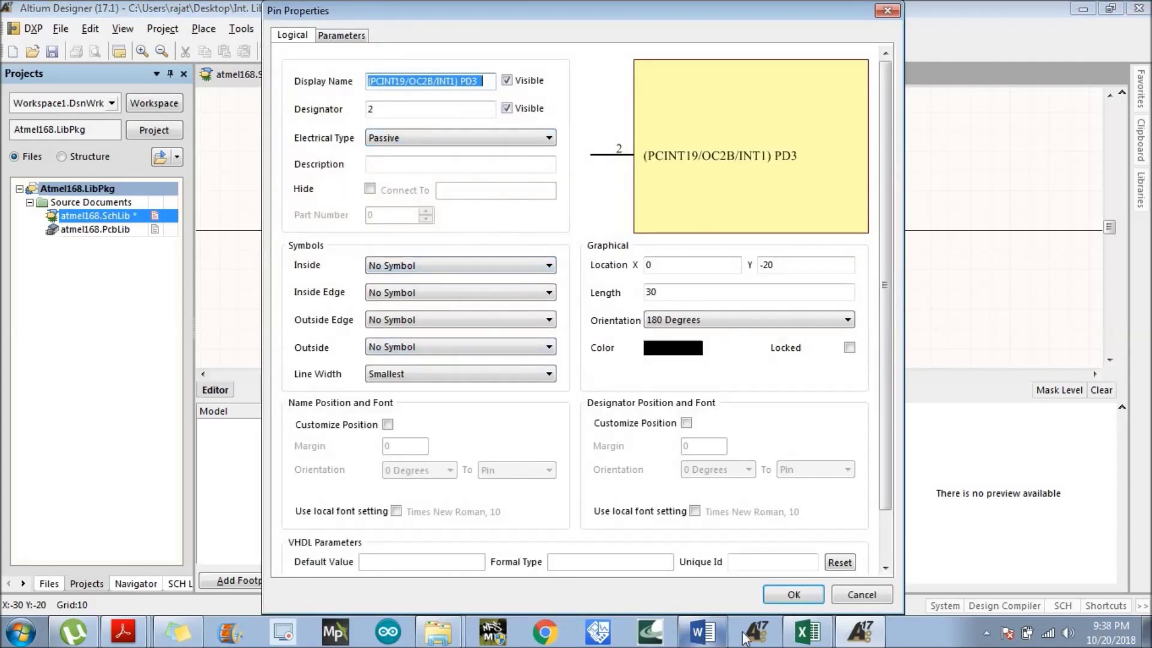
pyautogui.click(807, 631)
pyautogui.click(73, 205)
pyautogui.hotkey('ctrl', 'c')
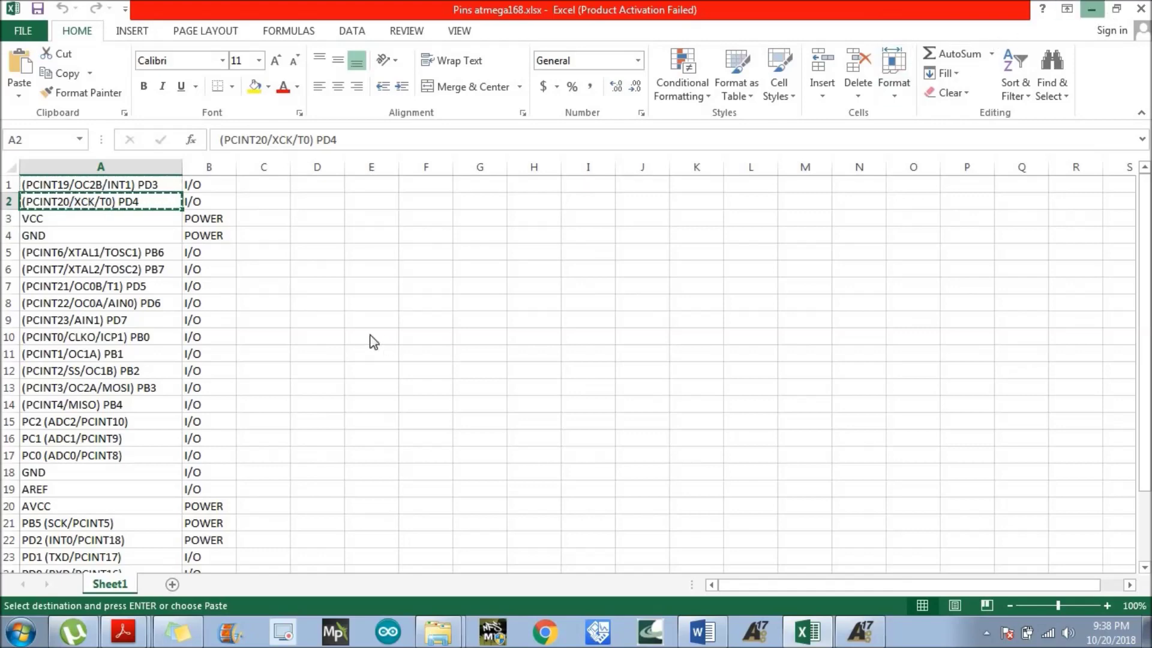
pyautogui.hotkey('alt', 'Tab')
pyautogui.hotkey('ctrl', 'v')
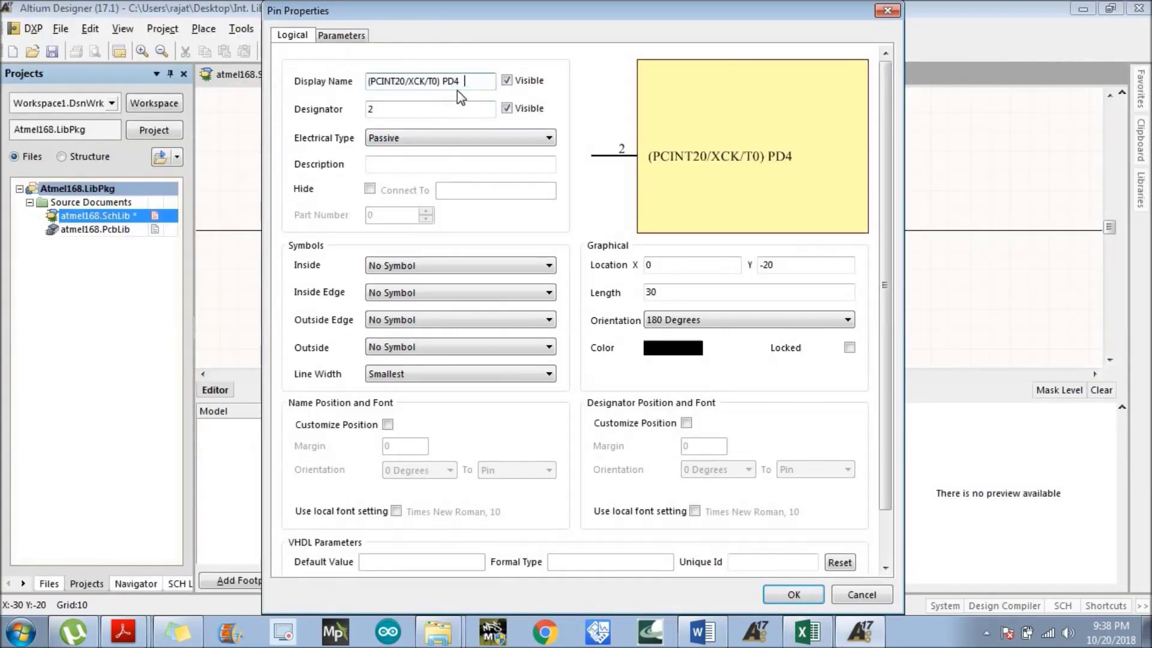
pyautogui.click(780, 594)
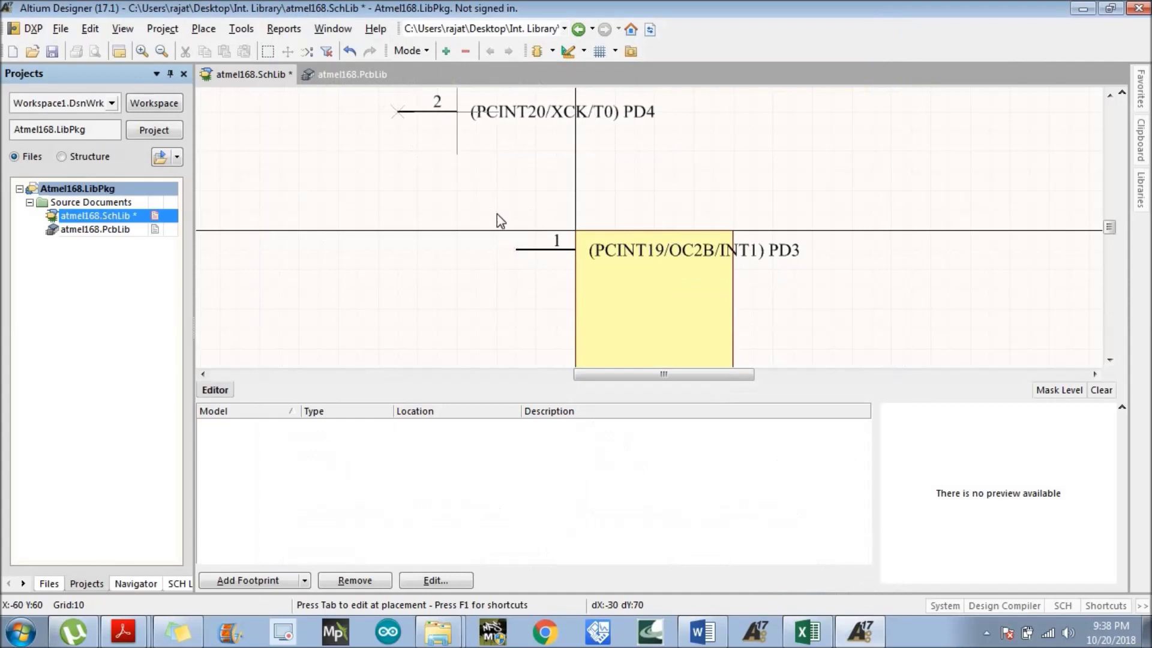
pyautogui.click(516, 269)
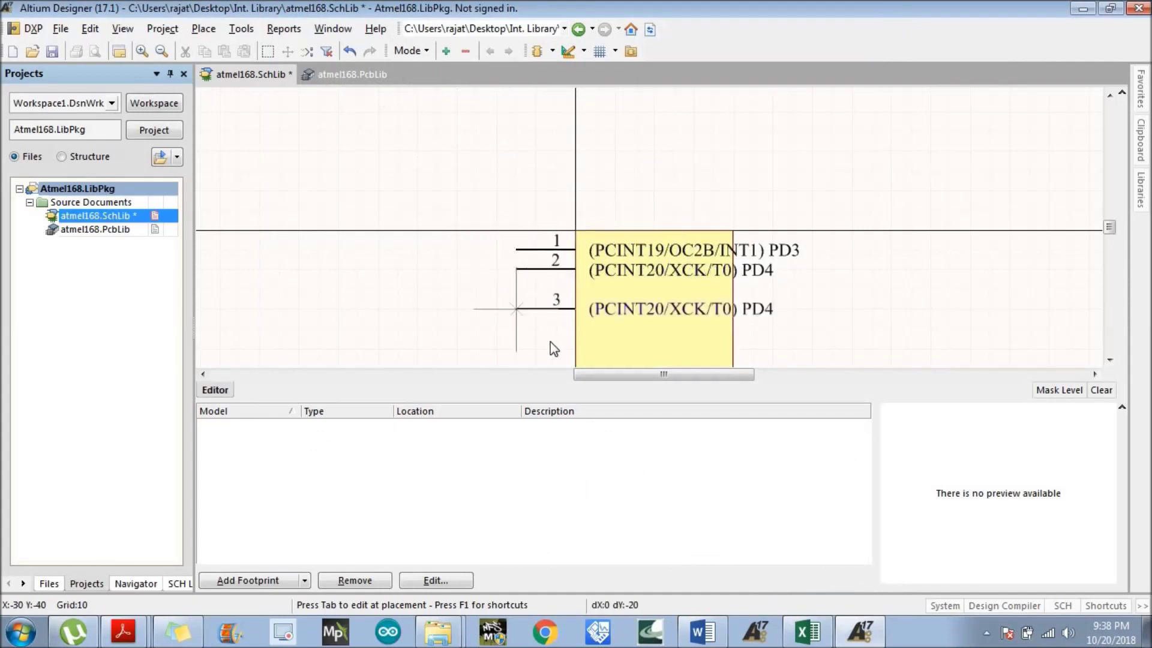
# Place pins 3 and 4 with the name (PCINT20/XCK/T0) PD4 directly below pin 2 at Y -30 and Y -40, and end pin placement.
pyautogui.press('Tab')
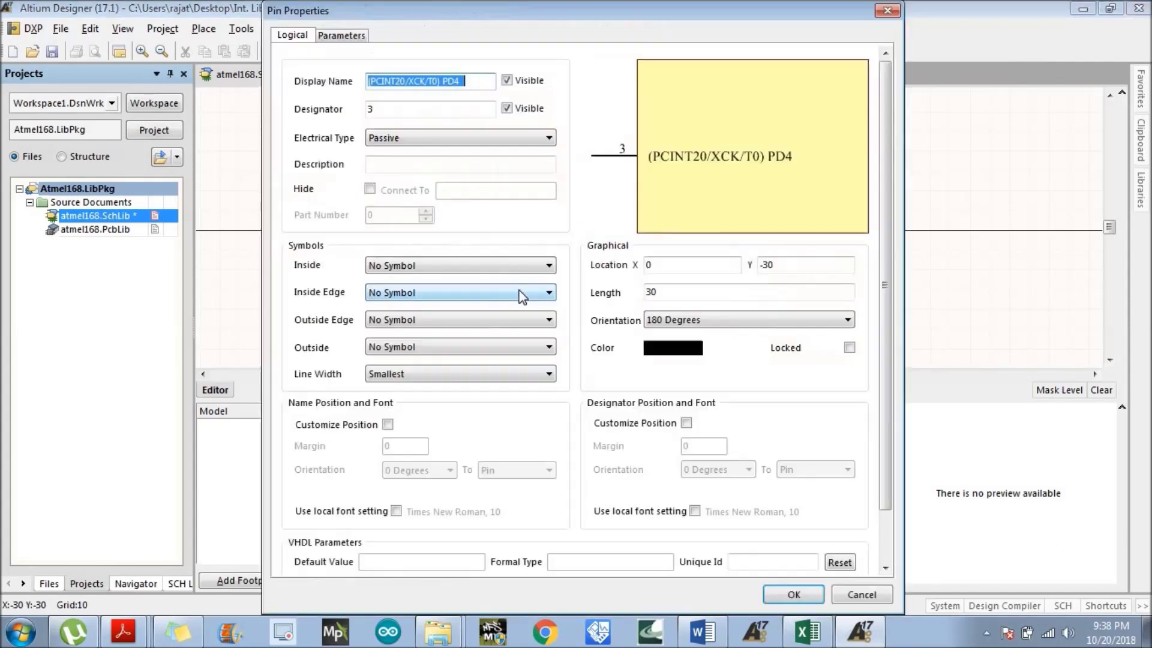
pyautogui.click(858, 601)
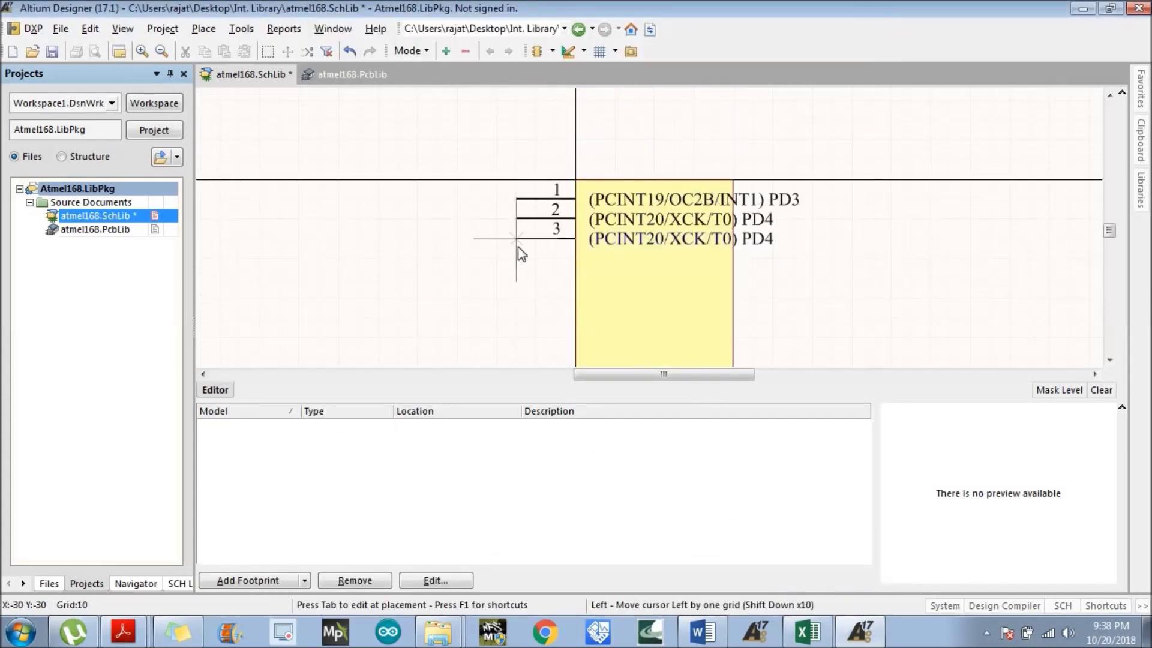
pyautogui.click(516, 238)
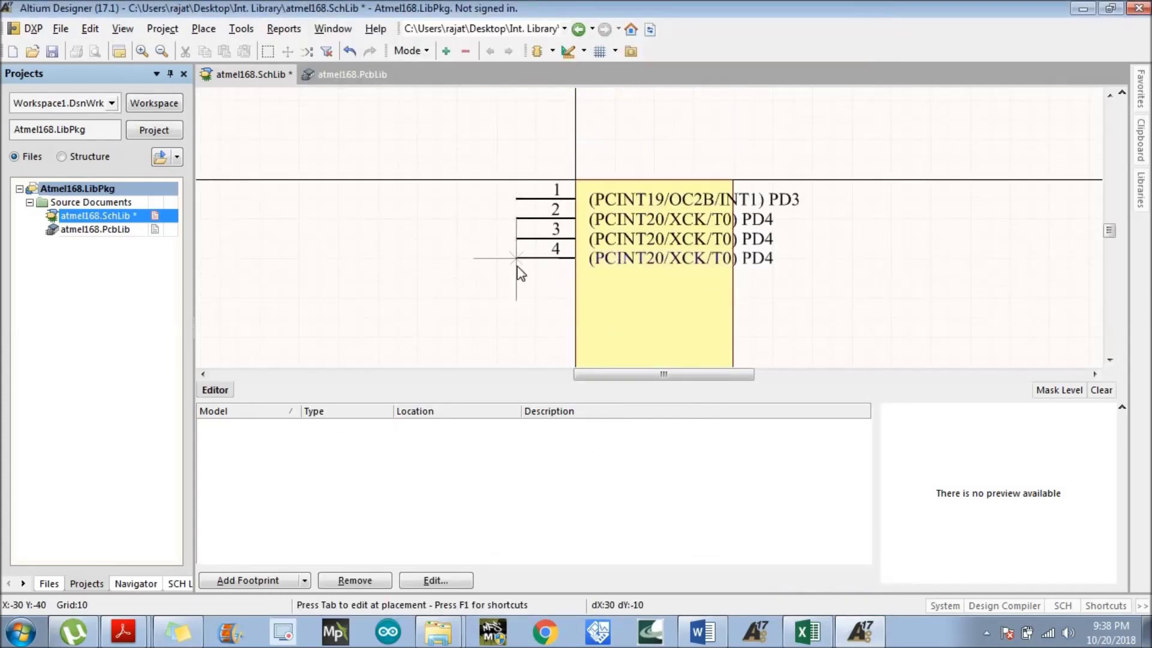
pyautogui.press('End')
pyautogui.press('Home')
pyautogui.press('Left')
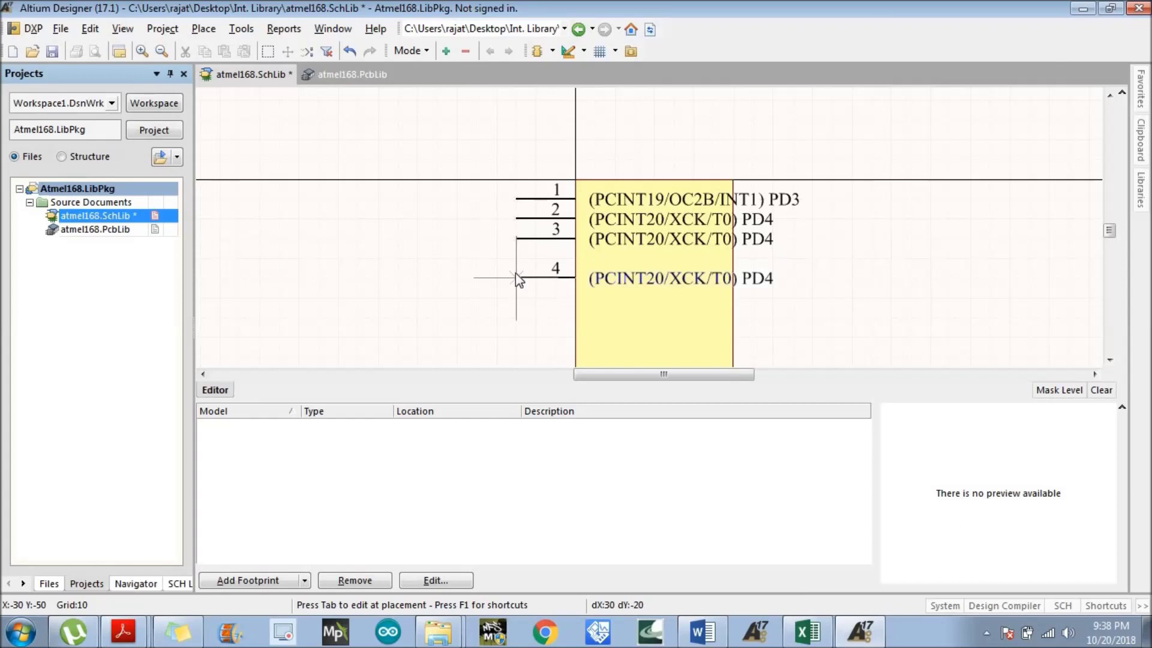
pyautogui.click(513, 258)
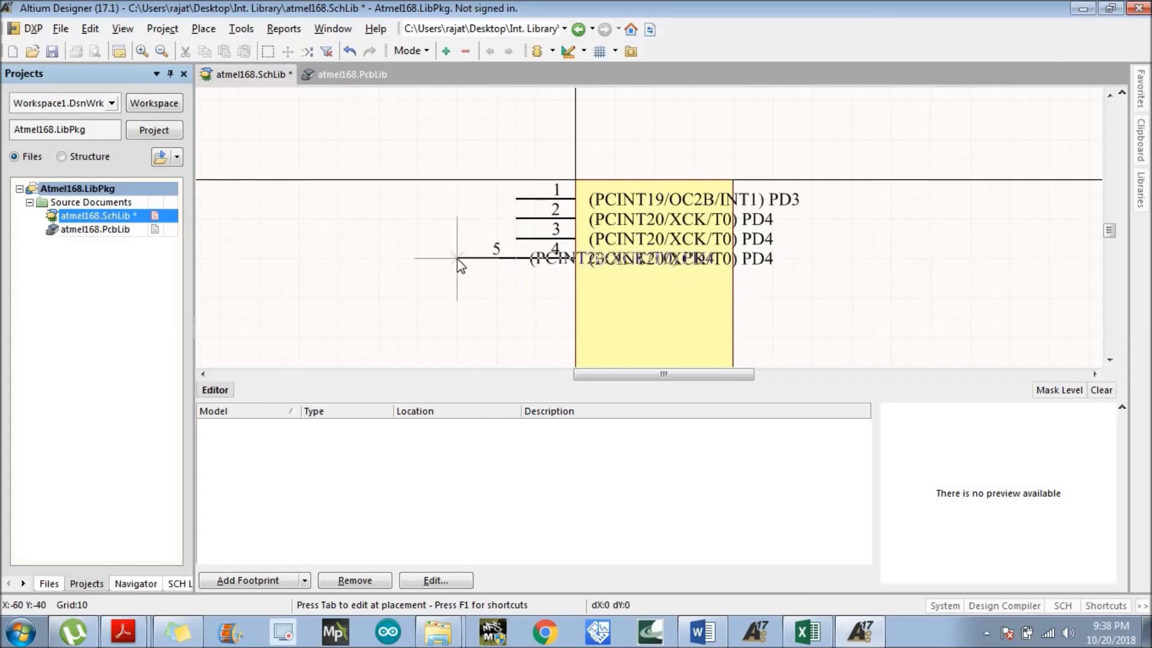
pyautogui.scroll(-1, 513, 303)
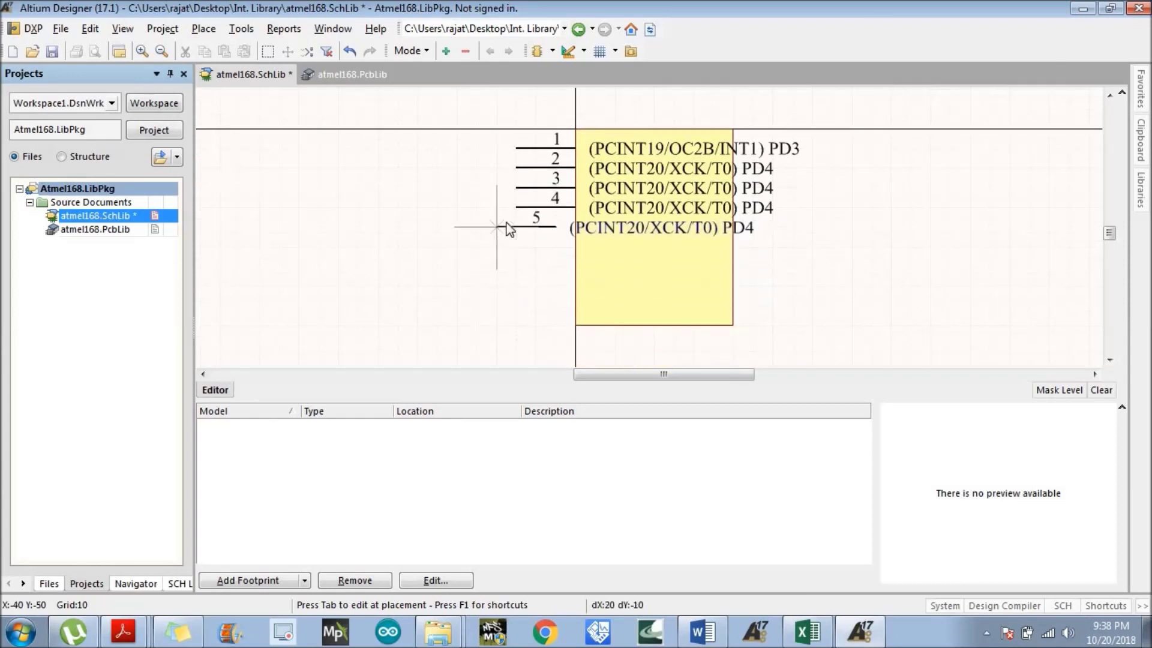
pyautogui.press('Left')
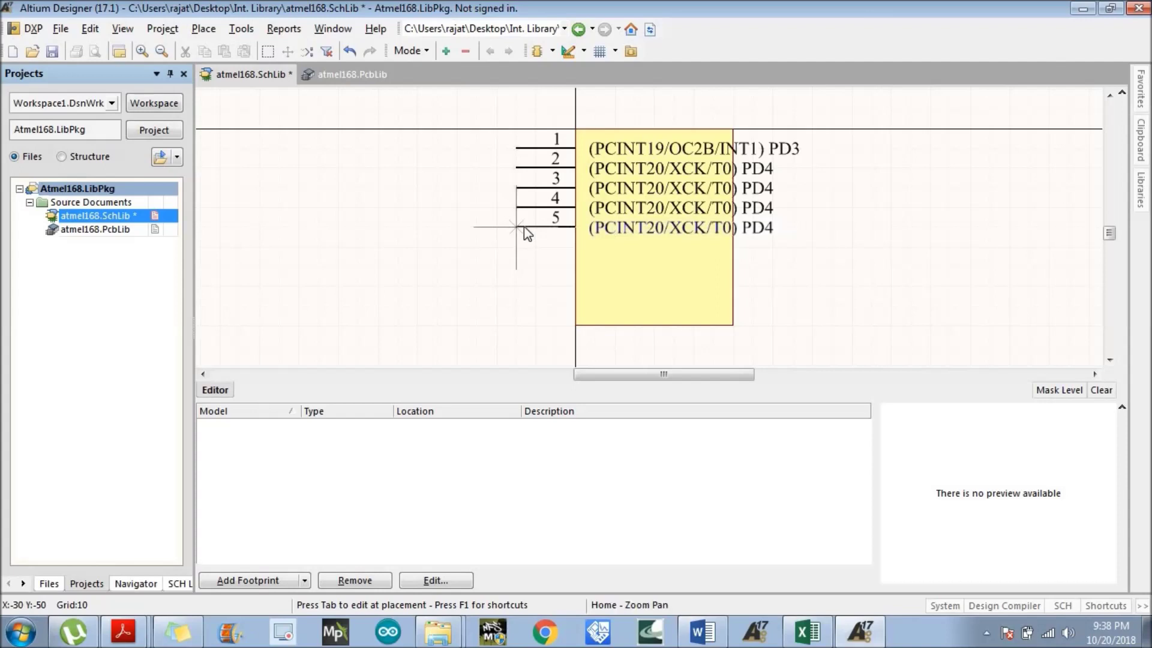
pyautogui.press('Right')
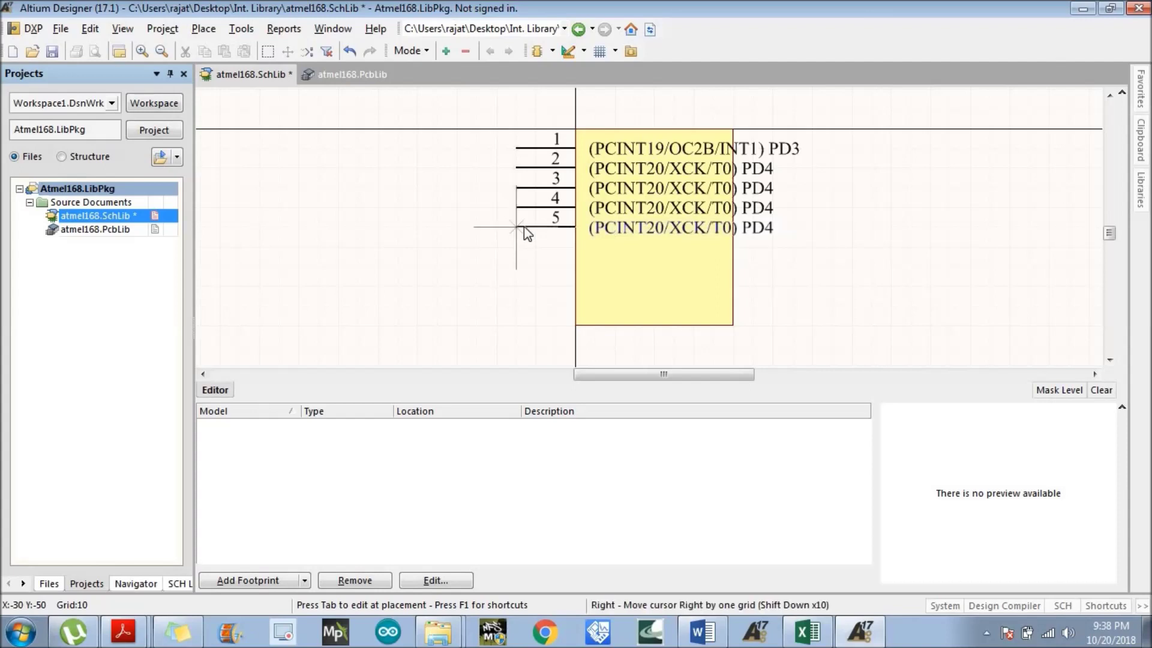
pyautogui.press('Up')
pyautogui.press('Down')
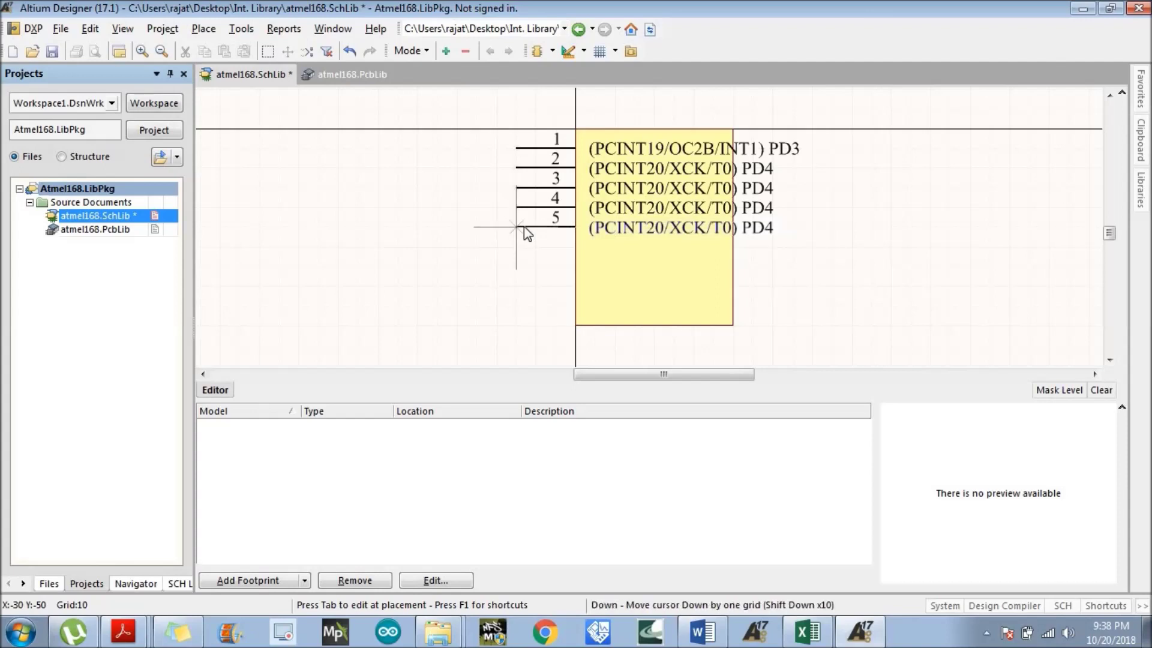
pyautogui.hotkey('shift', 'Right')
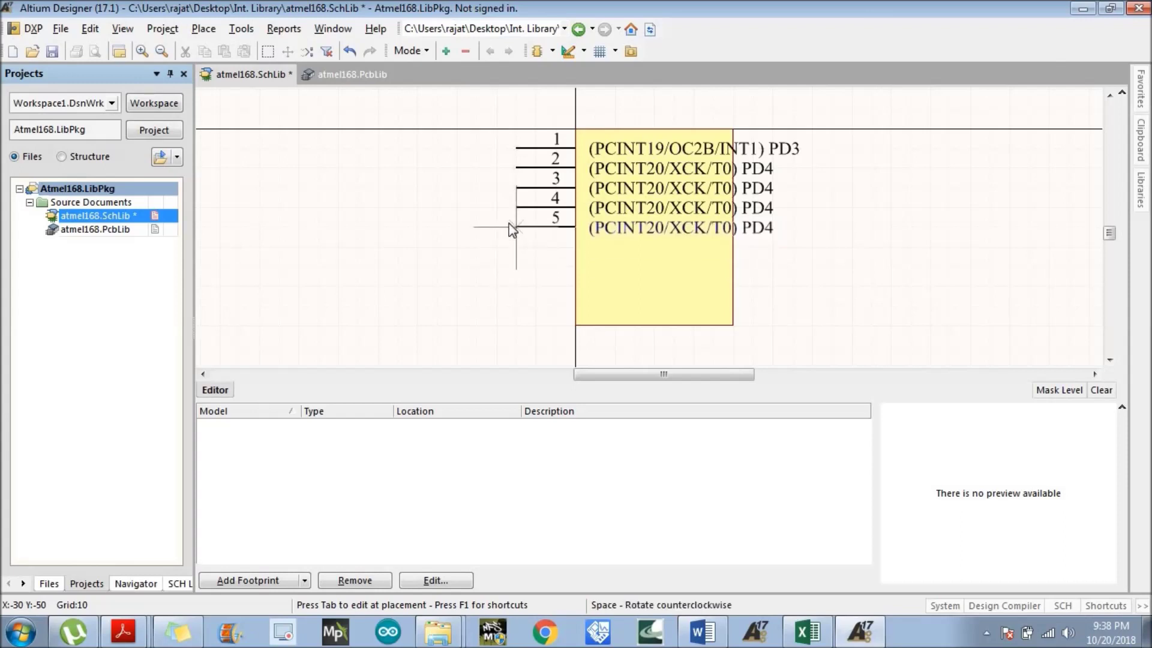
pyautogui.press('Escape')
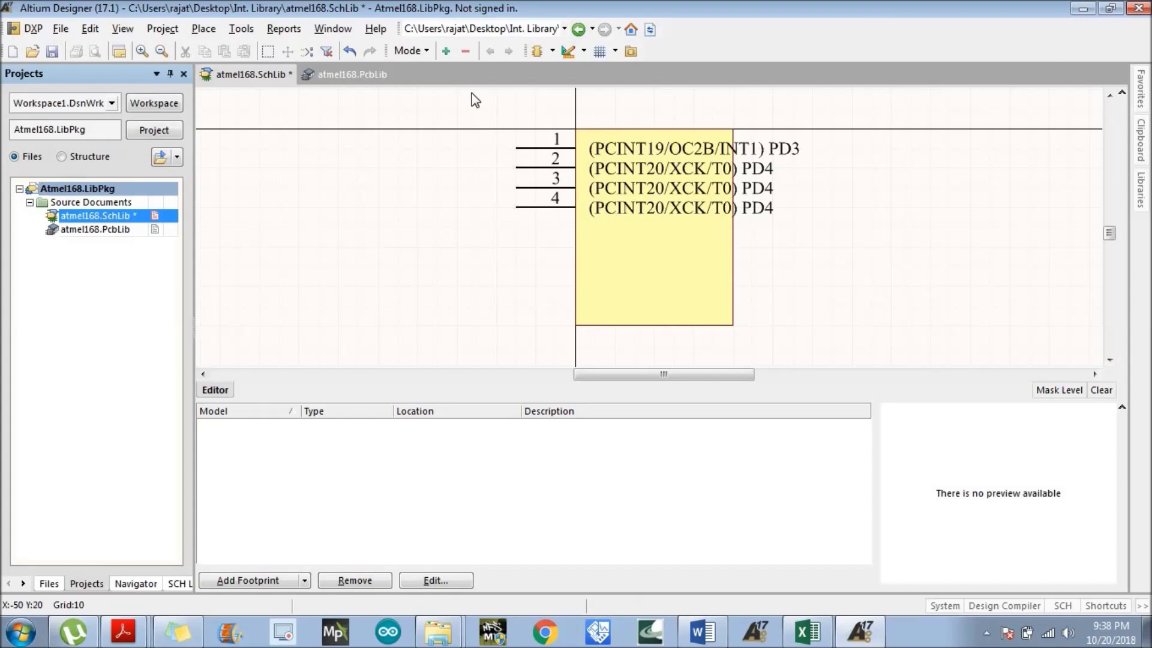
# Delete all four pins from the body's left edge.
pyautogui.moveTo(473, 119); pyautogui.dragTo(570, 223)
pyautogui.press('e')
pyautogui.press('d')
pyautogui.click(527, 148)
pyautogui.click(527, 167)
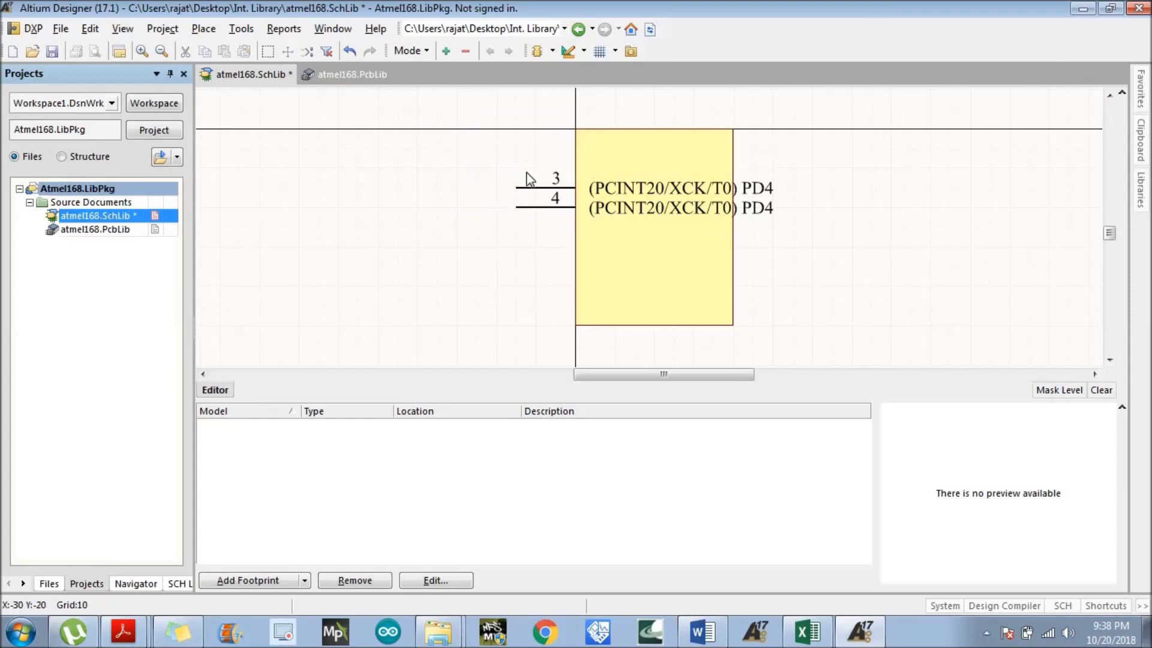
pyautogui.click(528, 188)
pyautogui.click(528, 208)
pyautogui.press('Escape')
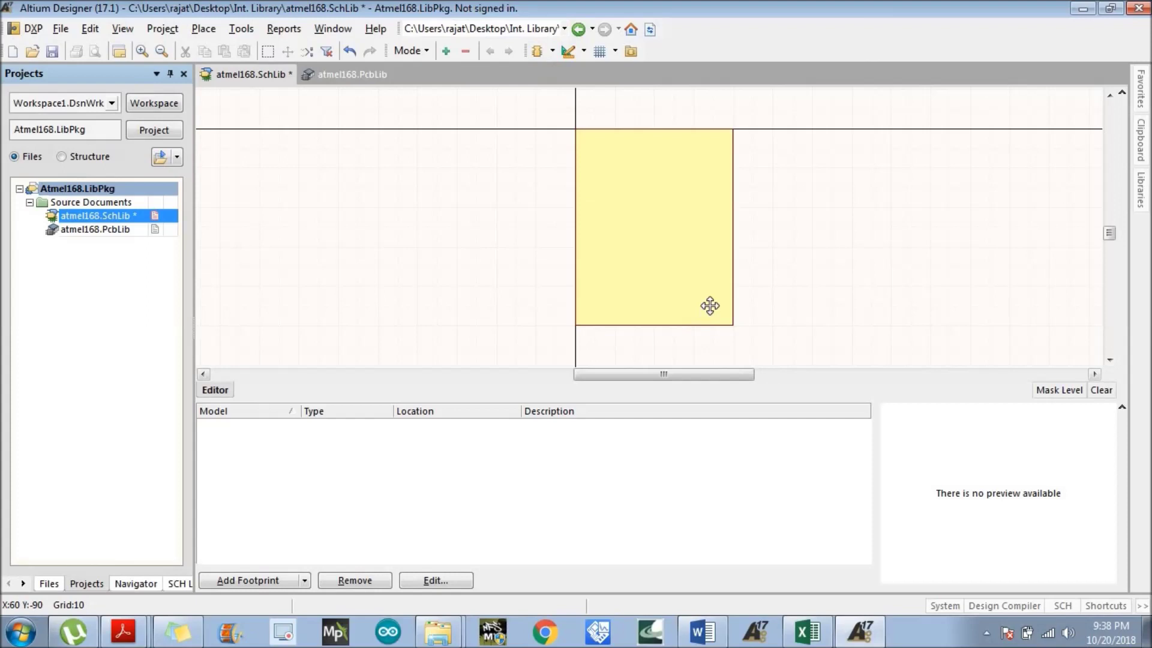
# Enlarge the symbol's body rectangle from its lower-right corner to about 170 units wide and make it taller.
pyautogui.click(731, 326)
pyautogui.moveTo(731, 325); pyautogui.dragTo(911, 329)
pyautogui.click(1002, 275)
pyautogui.click(164, 52)
pyautogui.scroll(5, 531, 247)
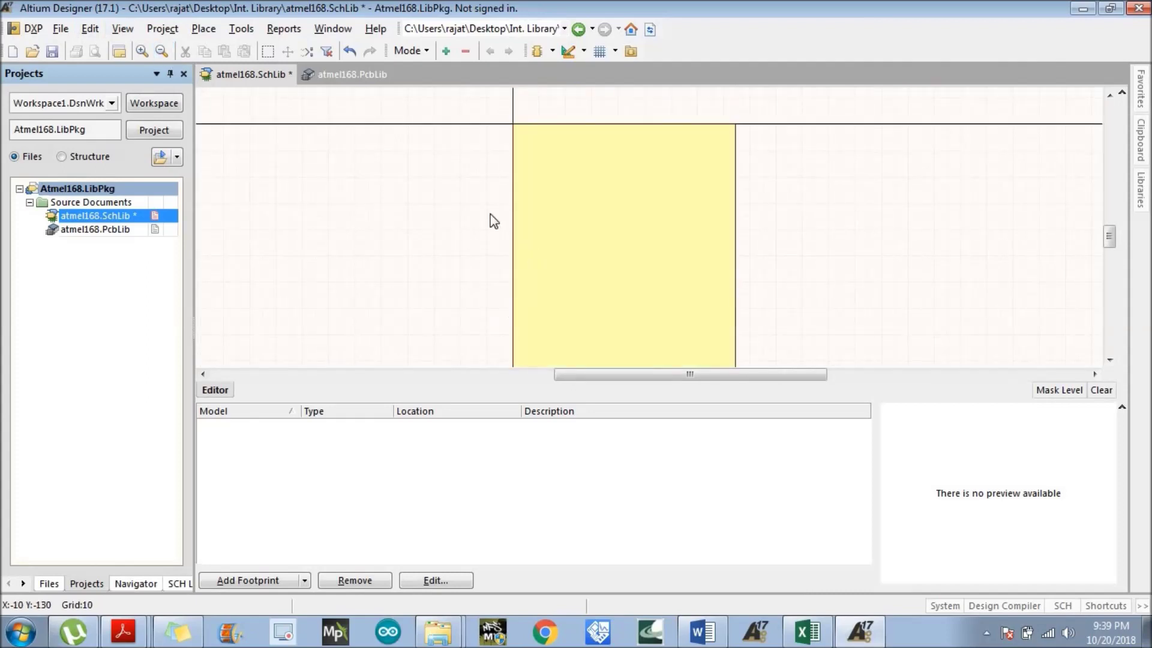
# Start a new pin and set both its display name and its designator to 1.
pyautogui.click(571, 52)
pyautogui.click(586, 203)
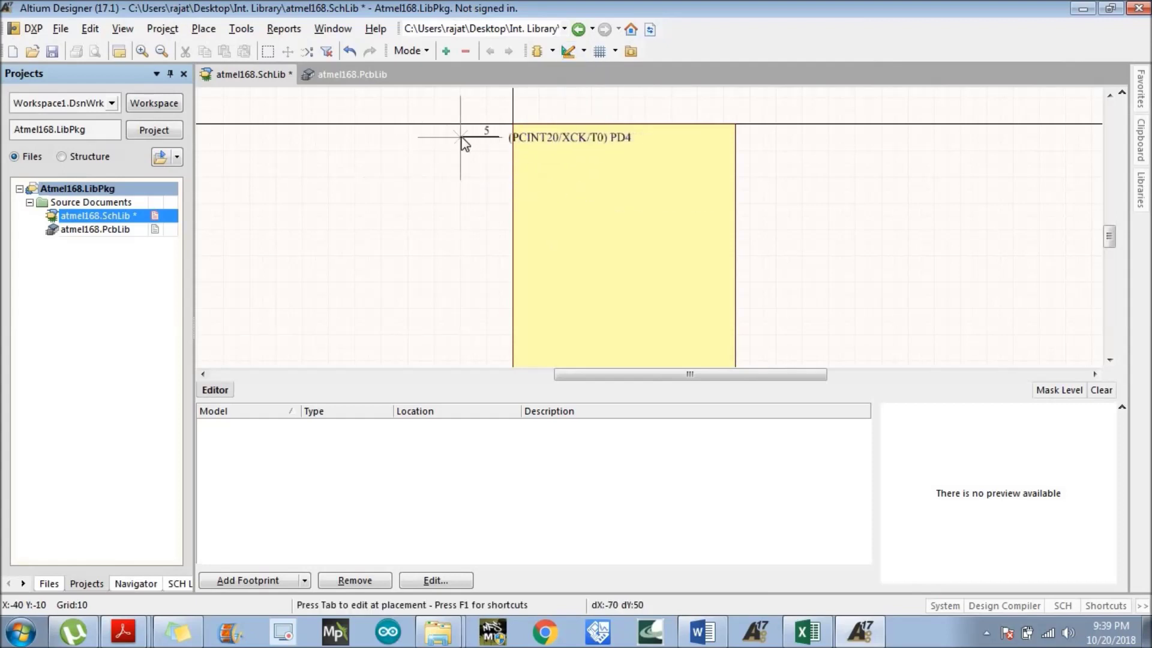
pyautogui.press('Tab')
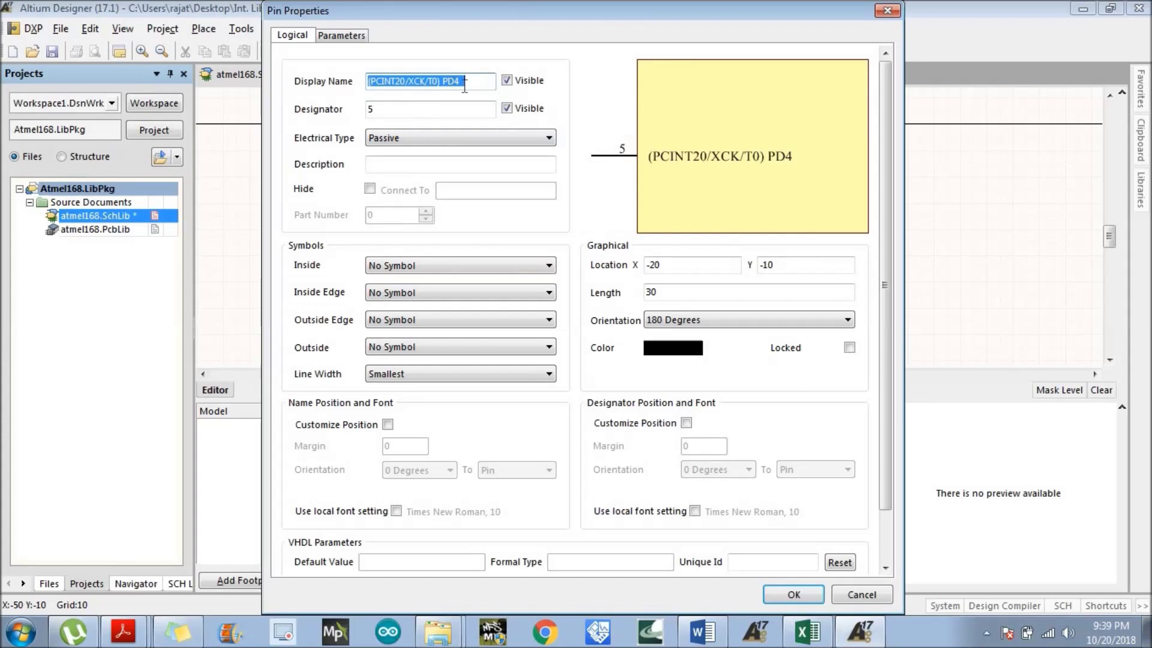
pyautogui.write('1')
pyautogui.doubleClick(402, 109)
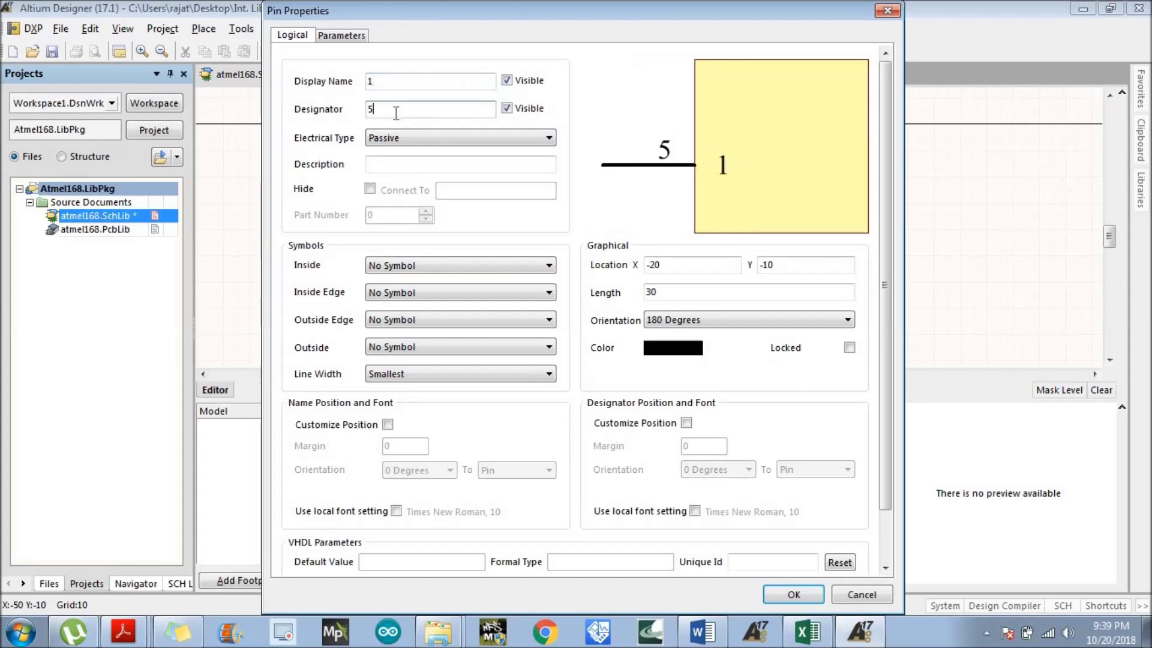
pyautogui.write('1')
pyautogui.click(795, 595)
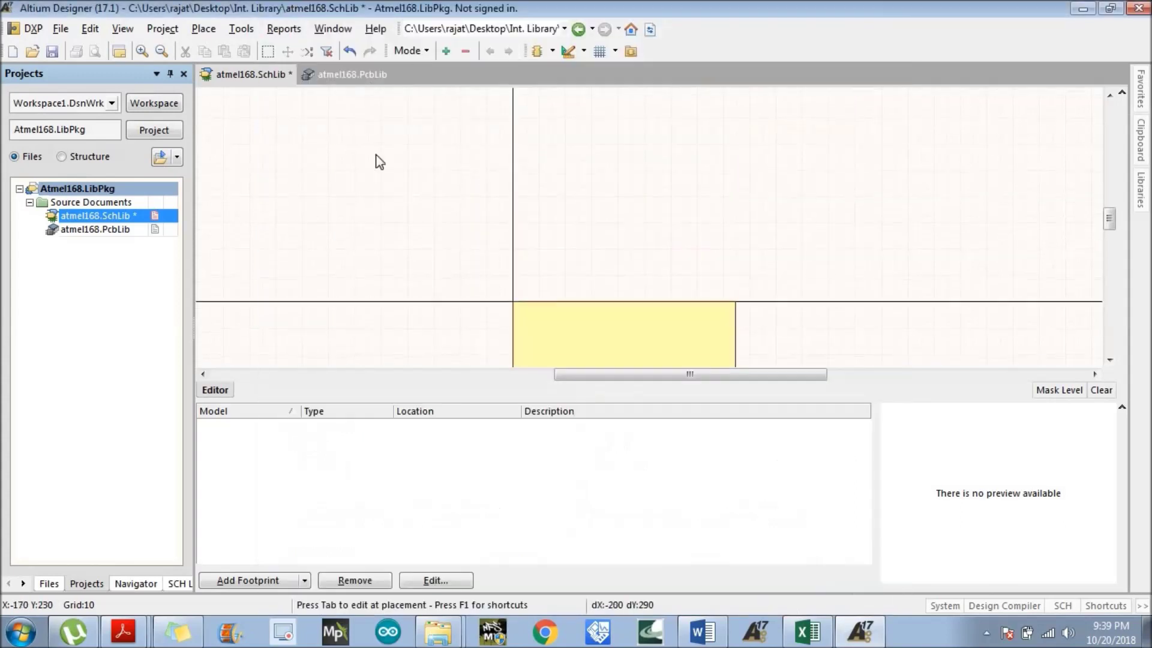
# Place pins 1 to 4 down the body's left edge from Y -10 to Y -40, one grid step apart, and end placement.
pyautogui.click(473, 188)
pyautogui.click(474, 201)
pyautogui.click(474, 214)
pyautogui.click(486, 227)
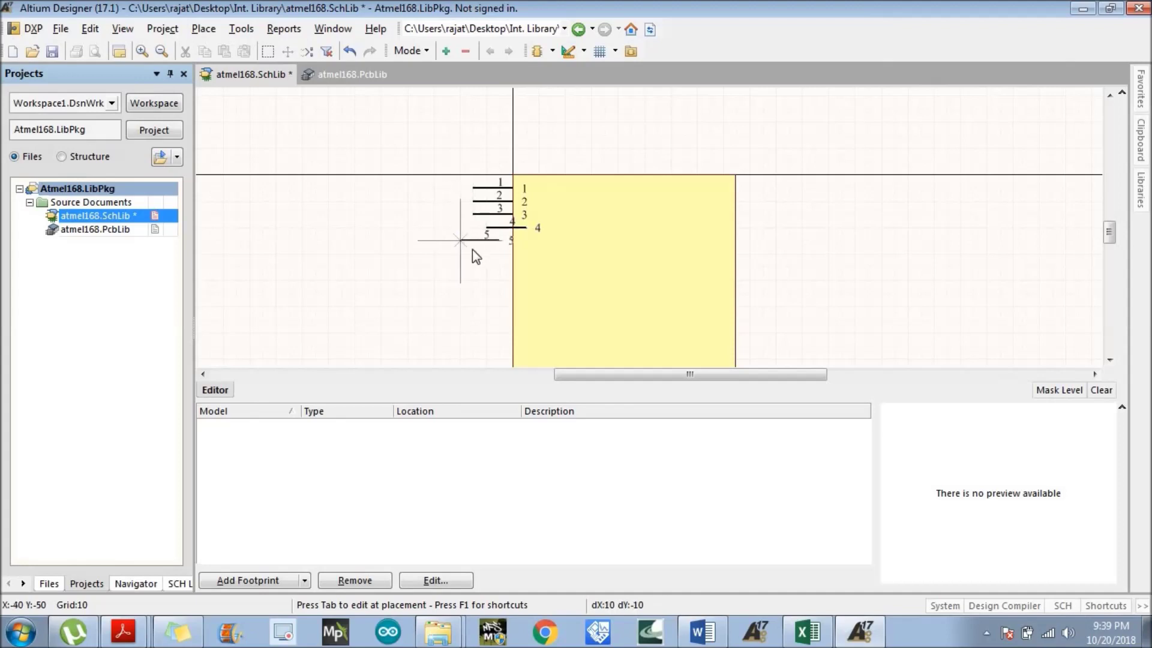
pyautogui.press('Escape')
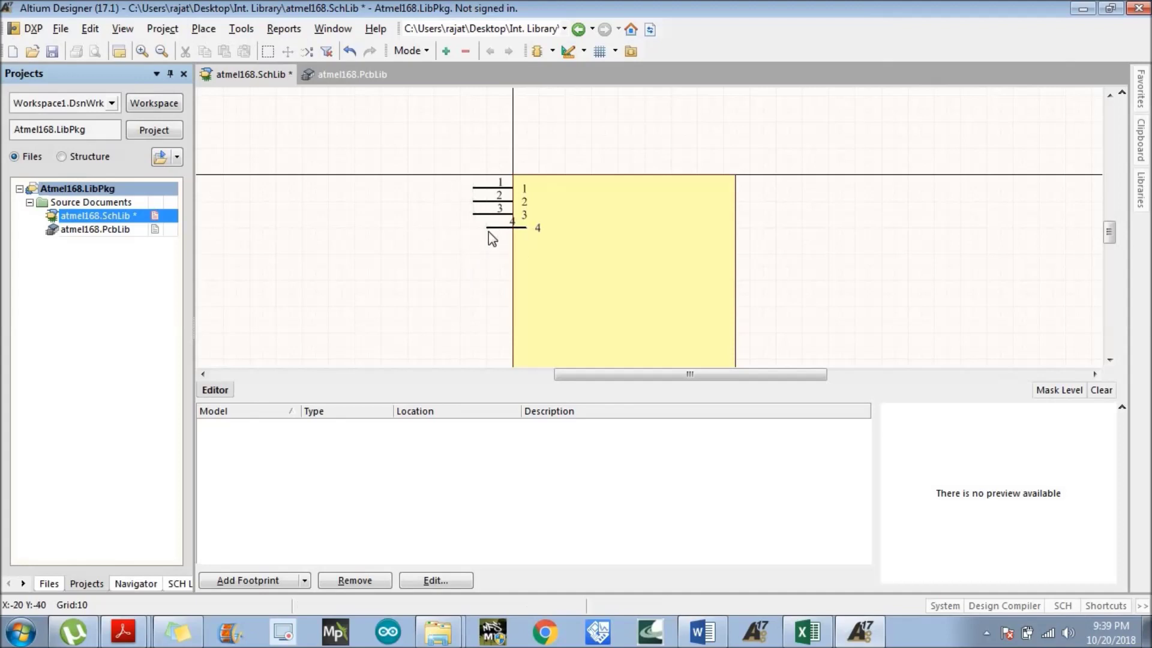
# Move pin 4 outward by one grid step so it lines up with pins 1 to 3 on the left edge.
pyautogui.doubleClick(491, 227)
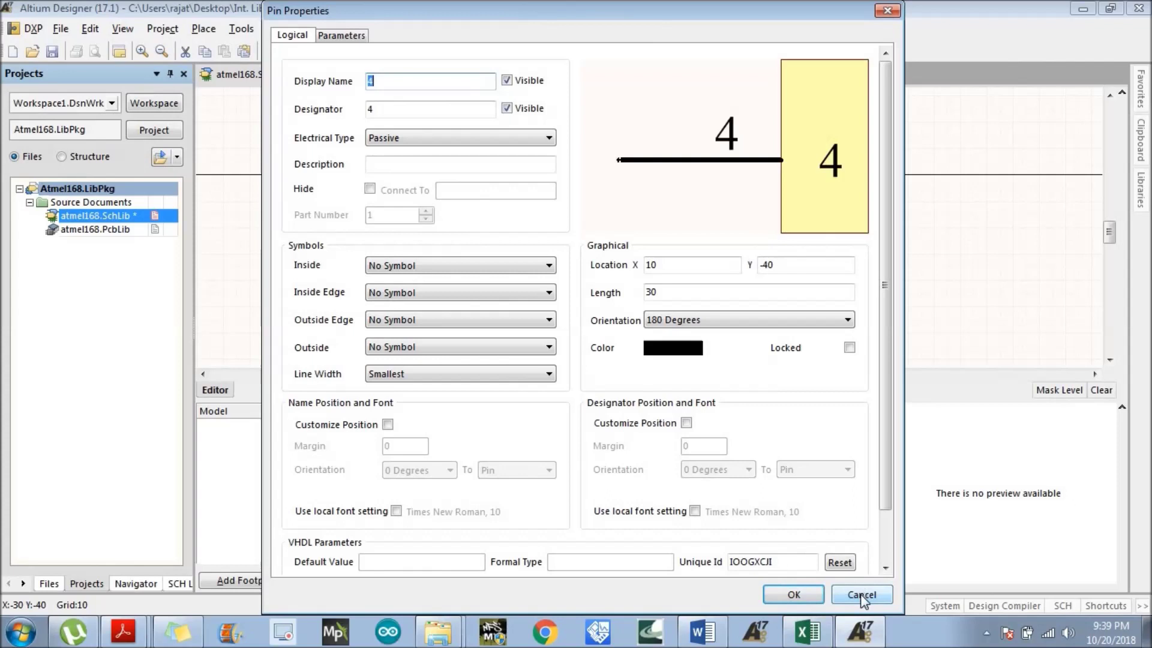
pyautogui.click(862, 595)
pyautogui.click(494, 226)
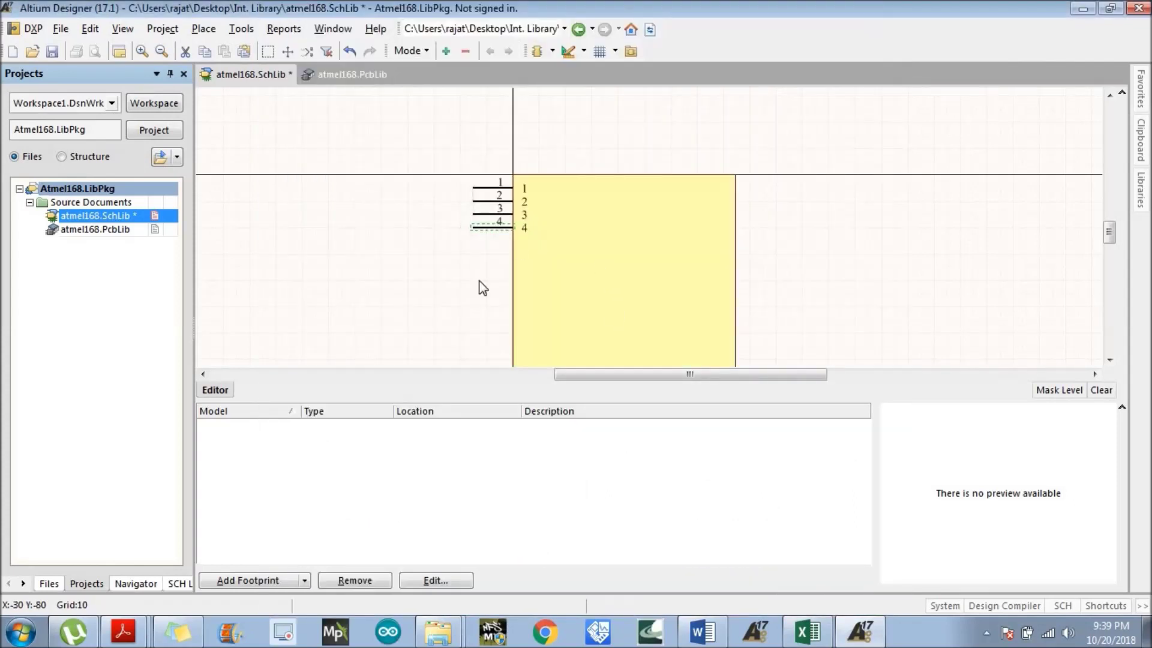
# Place pins 5 to 14 below pin 4 along the body's left edge, from Y -50 to Y -140 at 10-unit spacing.
pyautogui.click(583, 51)
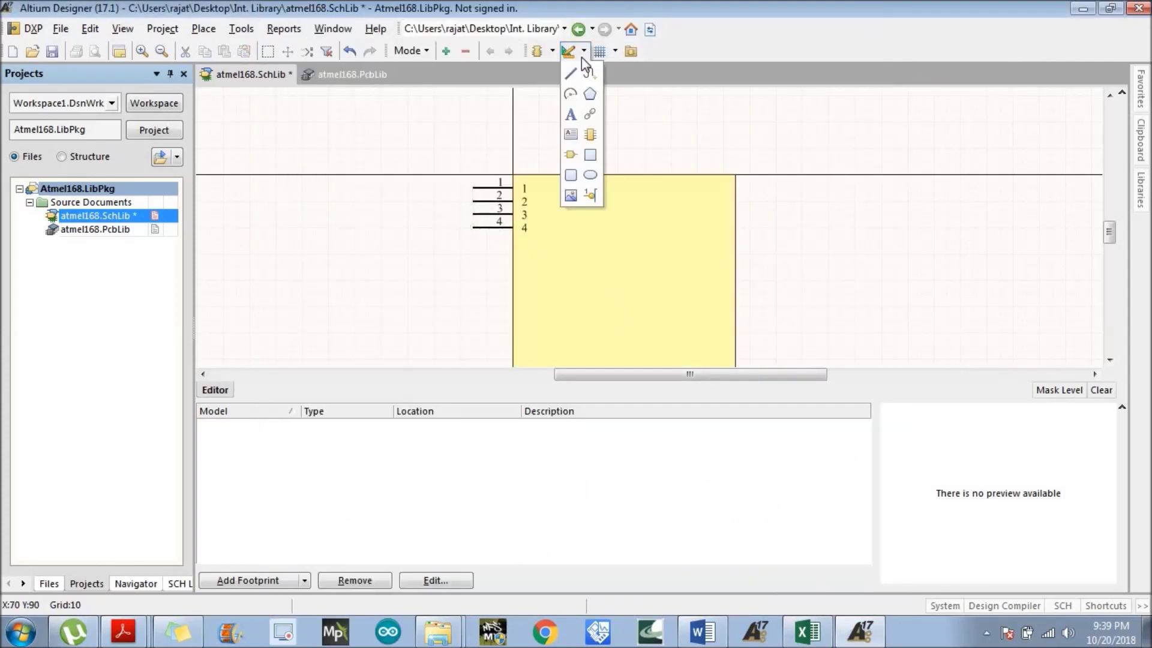
pyautogui.click(596, 200)
pyautogui.click(473, 235)
pyautogui.click(463, 255)
pyautogui.click(476, 267)
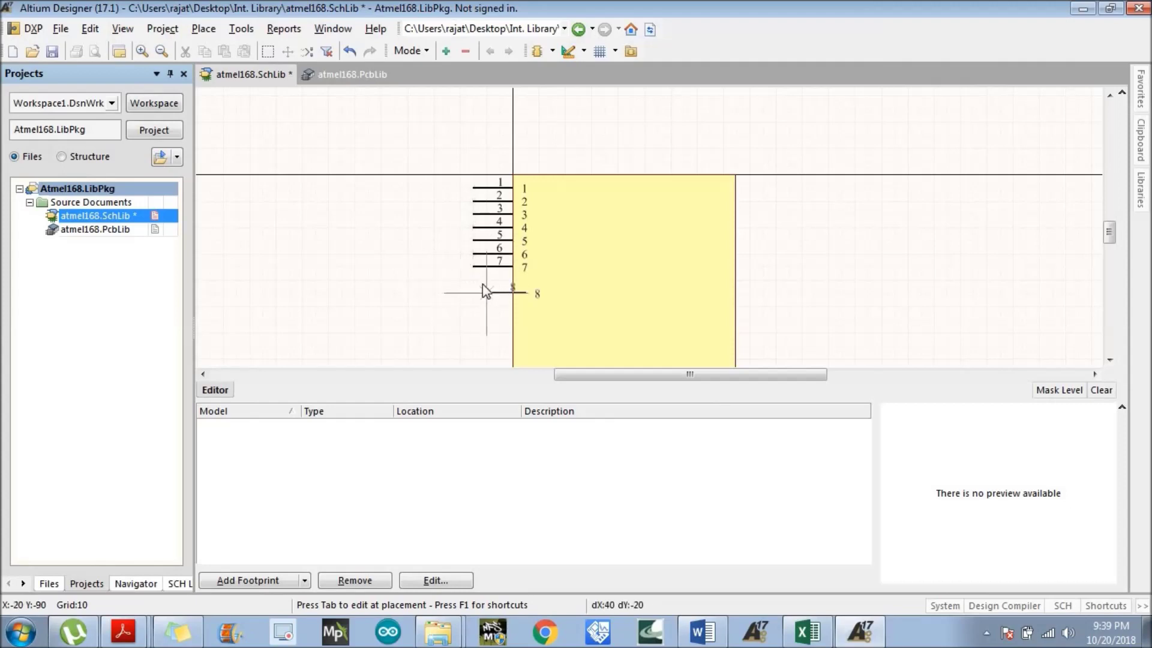
pyautogui.click(472, 279)
pyautogui.click(473, 293)
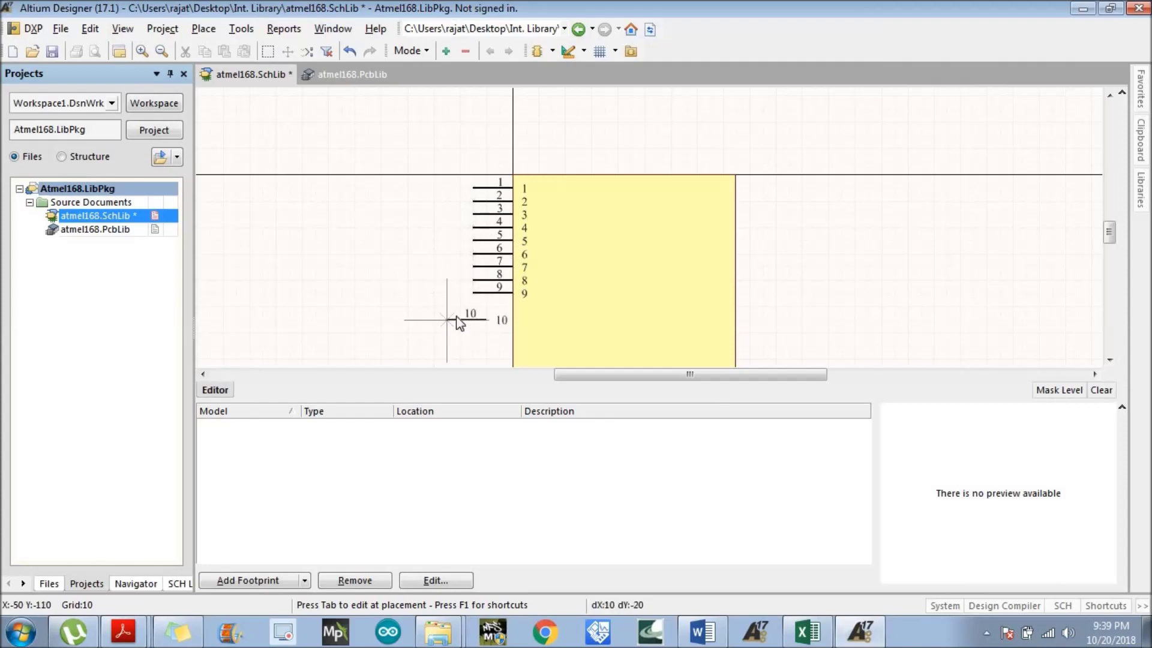
pyautogui.click(473, 306)
pyautogui.click(486, 319)
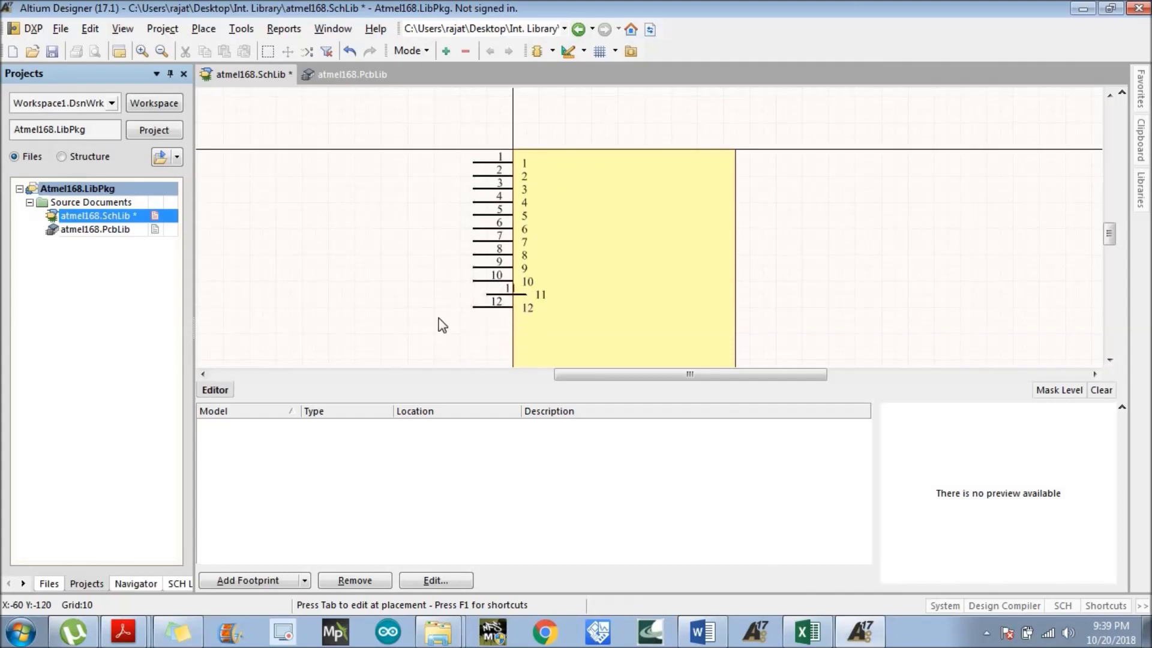
pyautogui.click(472, 315)
pyautogui.click(472, 328)
# Rotate the pin by 180 degrees and place pins 15 to 28 up the body's right edge from Y -140 to Y -10.
pyautogui.press('space')
pyautogui.press('space')
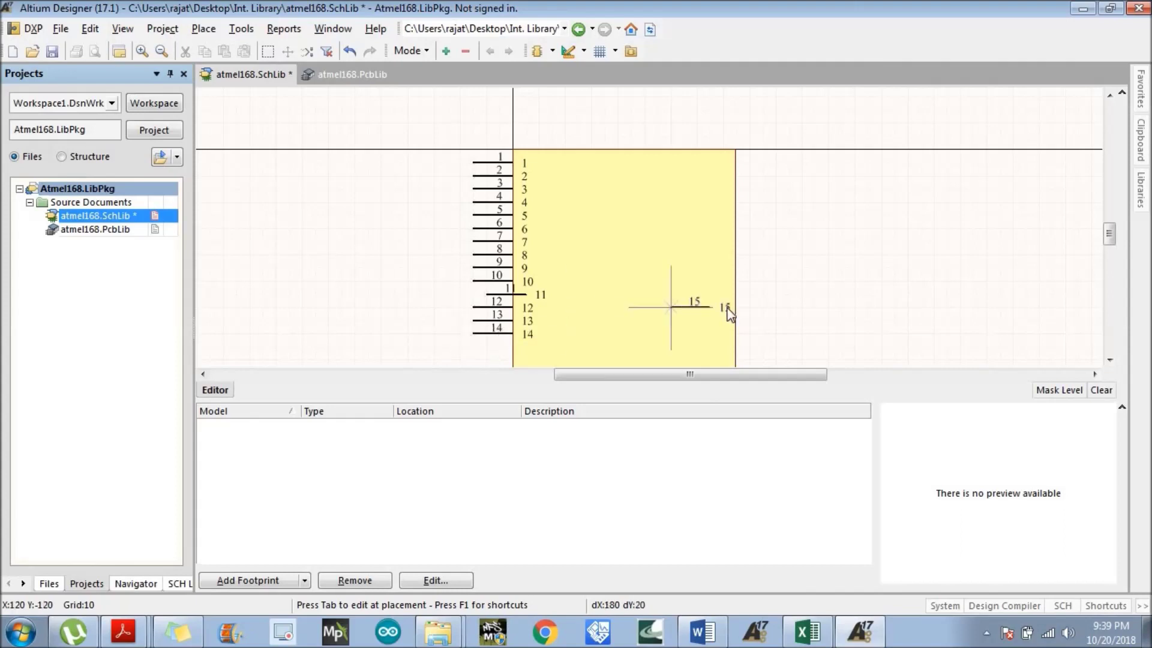
pyautogui.click(775, 333)
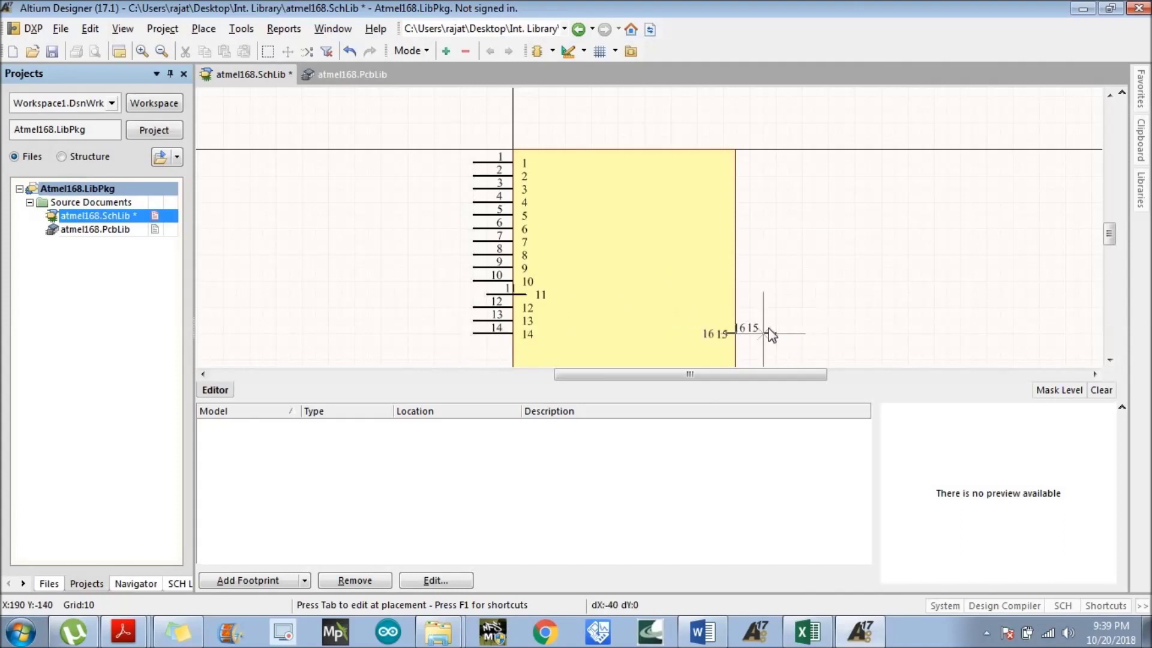
pyautogui.click(775, 321)
pyautogui.click(777, 307)
pyautogui.click(776, 294)
pyautogui.click(776, 280)
pyautogui.click(776, 267)
pyautogui.click(776, 254)
pyautogui.click(777, 241)
pyautogui.click(779, 228)
pyautogui.click(779, 215)
pyautogui.click(778, 202)
pyautogui.click(778, 189)
pyautogui.click(778, 175)
pyautogui.click(777, 162)
pyautogui.press('Escape')
# Move pin 11 outward by one grid step to align it with the other left-edge pins.
pyautogui.scroll(-2, 894, 221)
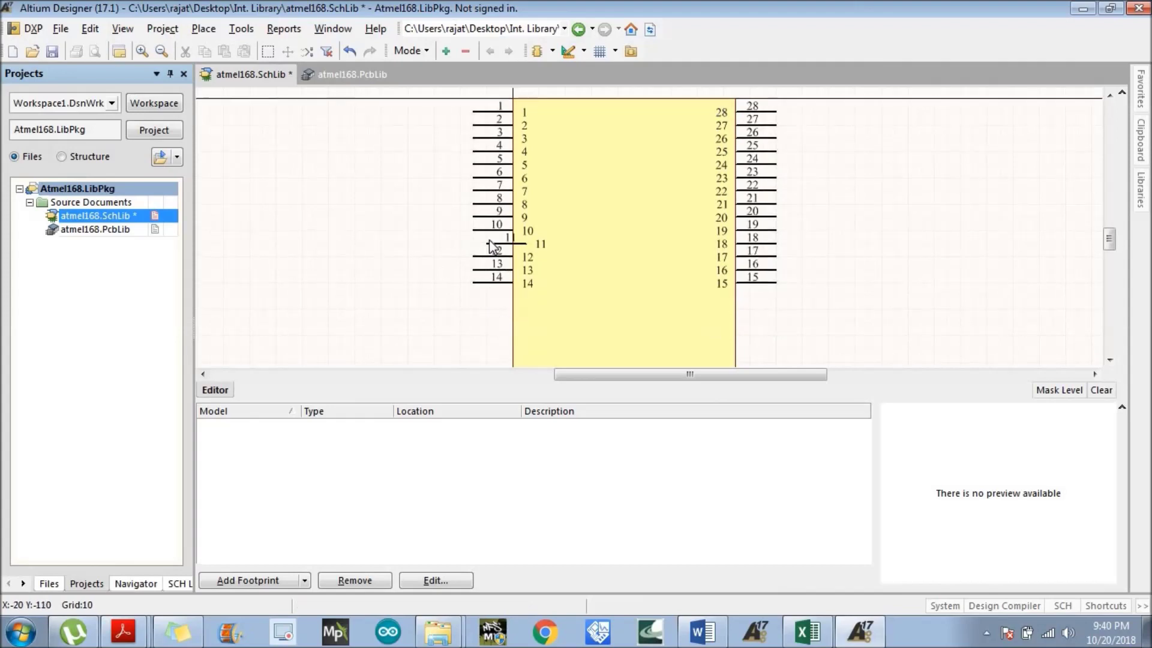
pyautogui.doubleClick(489, 242)
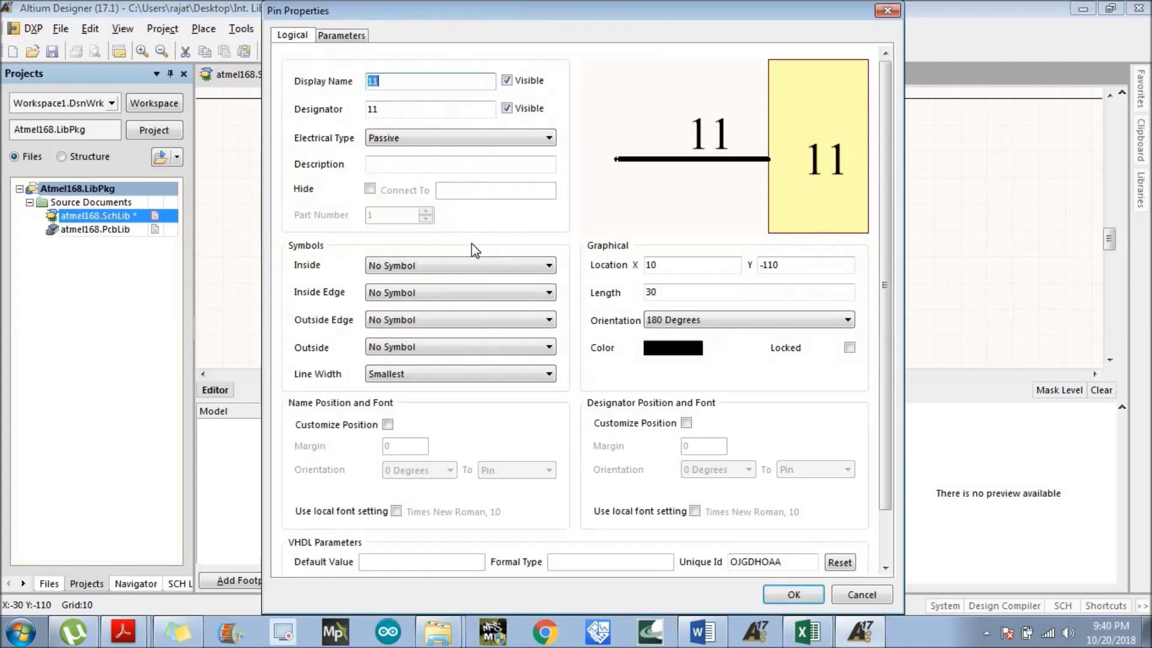
pyautogui.click(861, 594)
pyautogui.moveTo(488, 246); pyautogui.dragTo(478, 242)
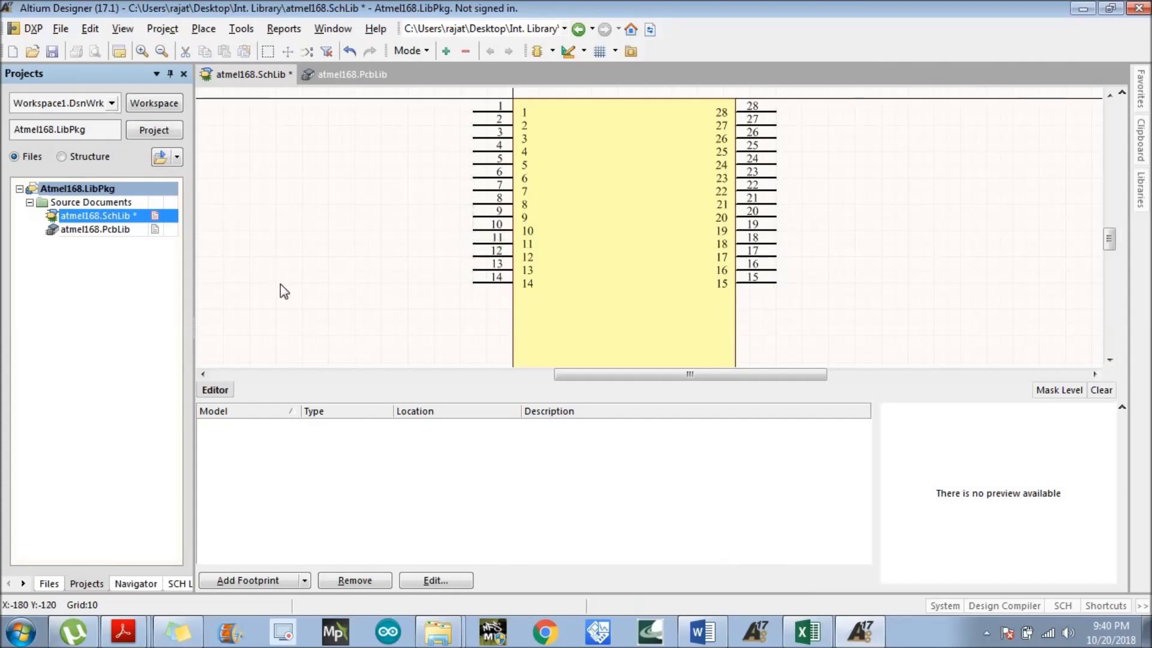
# Select all 28 pins of the component and show their properties in the SCHLIB List.
pyautogui.scroll(2, 377, 291)
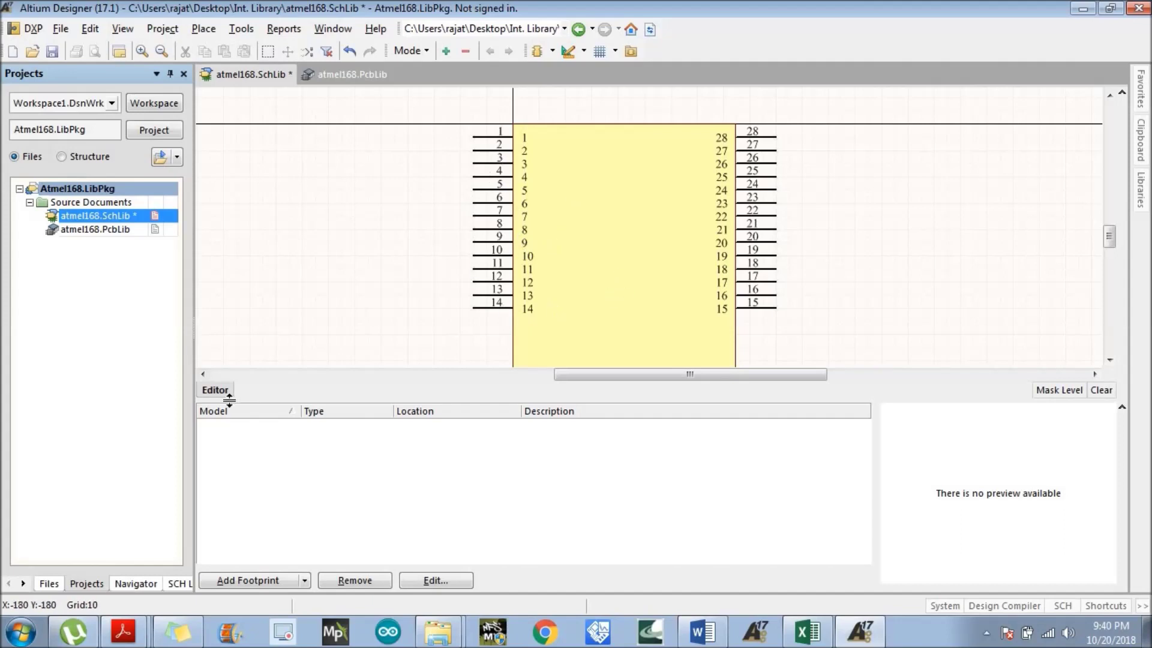
pyautogui.click(178, 584)
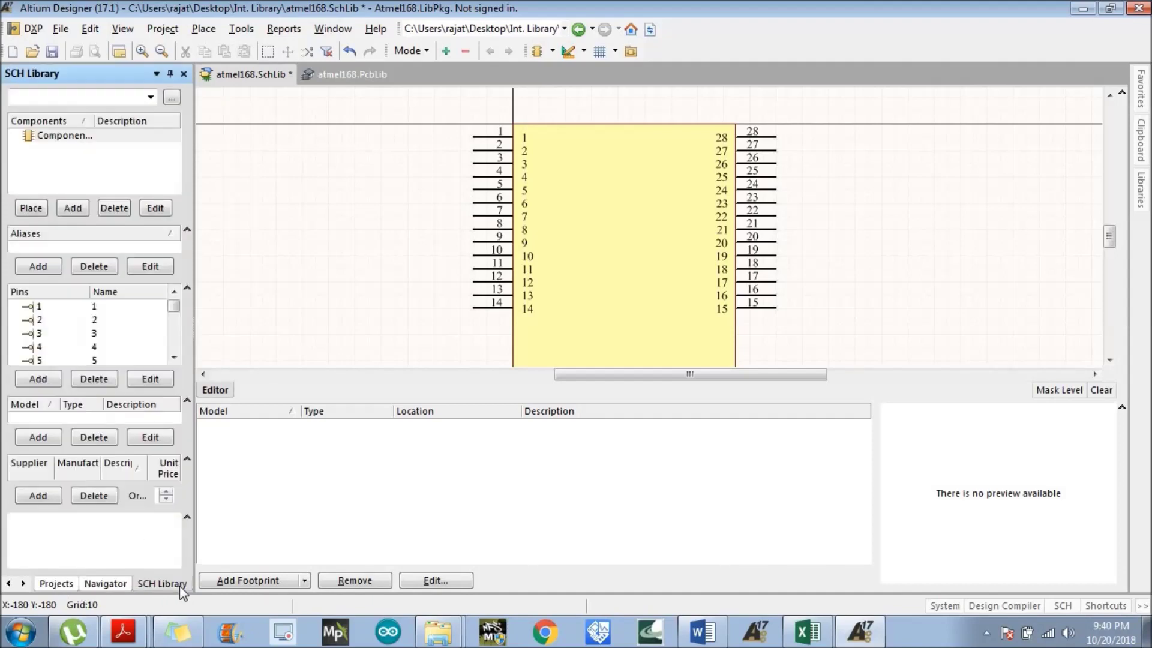
pyautogui.click(60, 306)
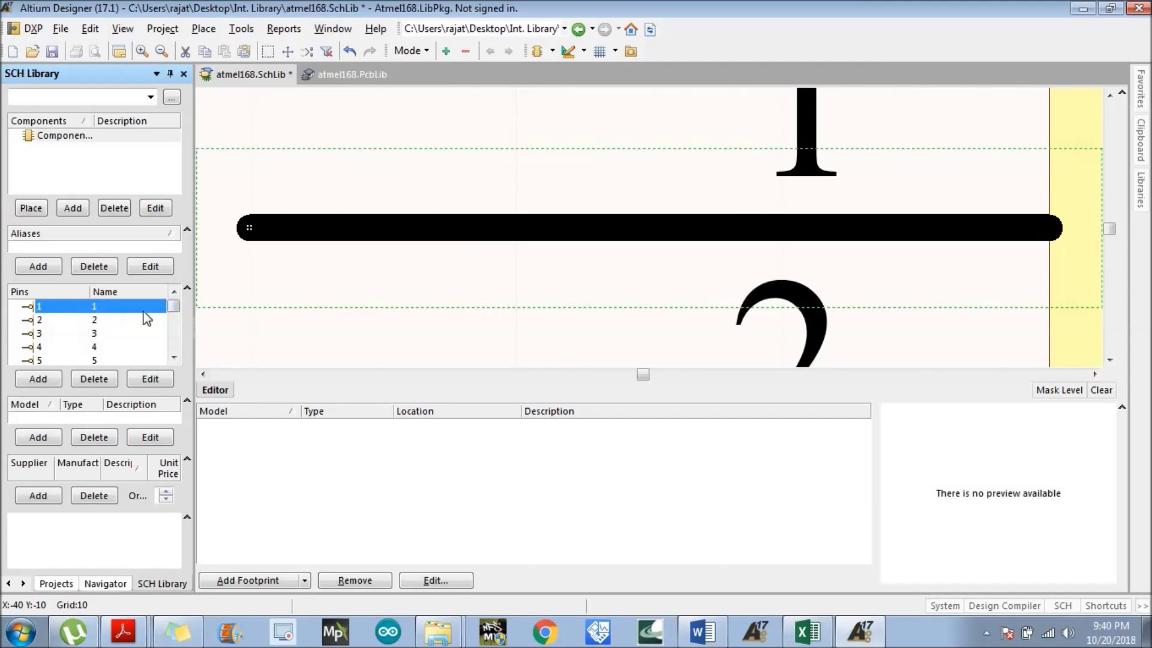
pyautogui.hotkey('shift', 'Down')
pyautogui.hotkey('shift', 'Down')
pyautogui.hotkey('shift', 'Down')
pyautogui.hotkey('shift', 'Down')
pyautogui.hotkey('shift', 'Down')
pyautogui.hotkey('shift', 'Down')
pyautogui.hotkey('shift', 'Down')
pyautogui.hotkey('shift', 'Down')
pyautogui.hotkey('shift', 'Down')
pyautogui.hotkey('shift', 'Down')
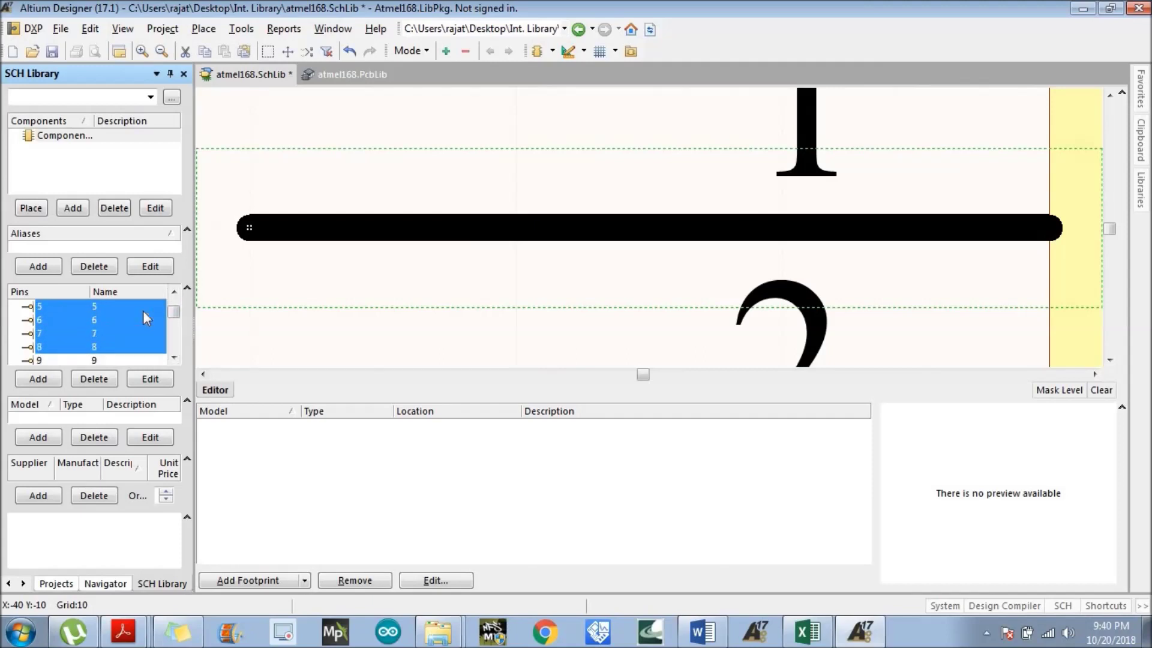
pyautogui.hotkey('shift', 'Down')
pyautogui.hotkey('shift', 'Down')
pyautogui.hotkey('shift', 'Down')
pyautogui.hotkey('shift', 'Down')
pyautogui.hotkey('shift', 'Down')
pyautogui.hotkey('shift', 'Down')
pyautogui.hotkey('shift', 'Down')
pyautogui.hotkey('shift', 'Down')
pyautogui.hotkey('shift', 'Down')
pyautogui.hotkey('shift', 'Down')
pyautogui.hotkey('shift', 'Down')
pyautogui.hotkey('shift', 'Down')
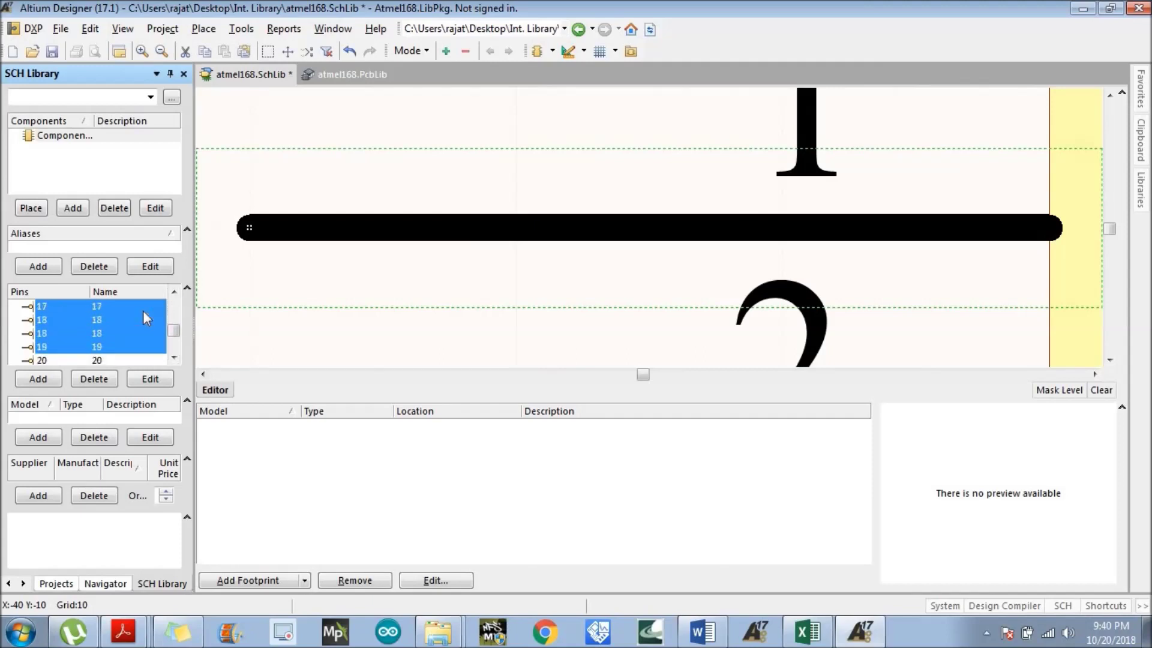
pyautogui.hotkey('shift', 'Down')
pyautogui.hotkey('shift', 'Down')
pyautogui.hotkey('shift', 'Down')
pyautogui.hotkey('shift', 'Down')
pyautogui.hotkey('shift', 'Down')
pyautogui.click(1063, 606)
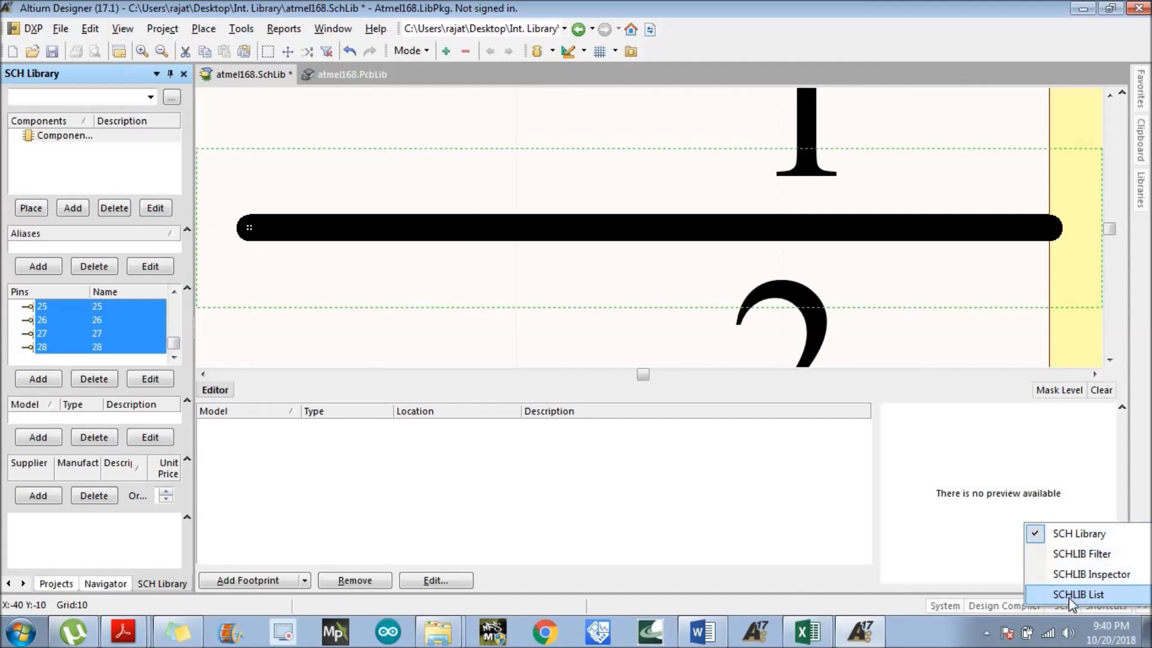
pyautogui.click(1069, 595)
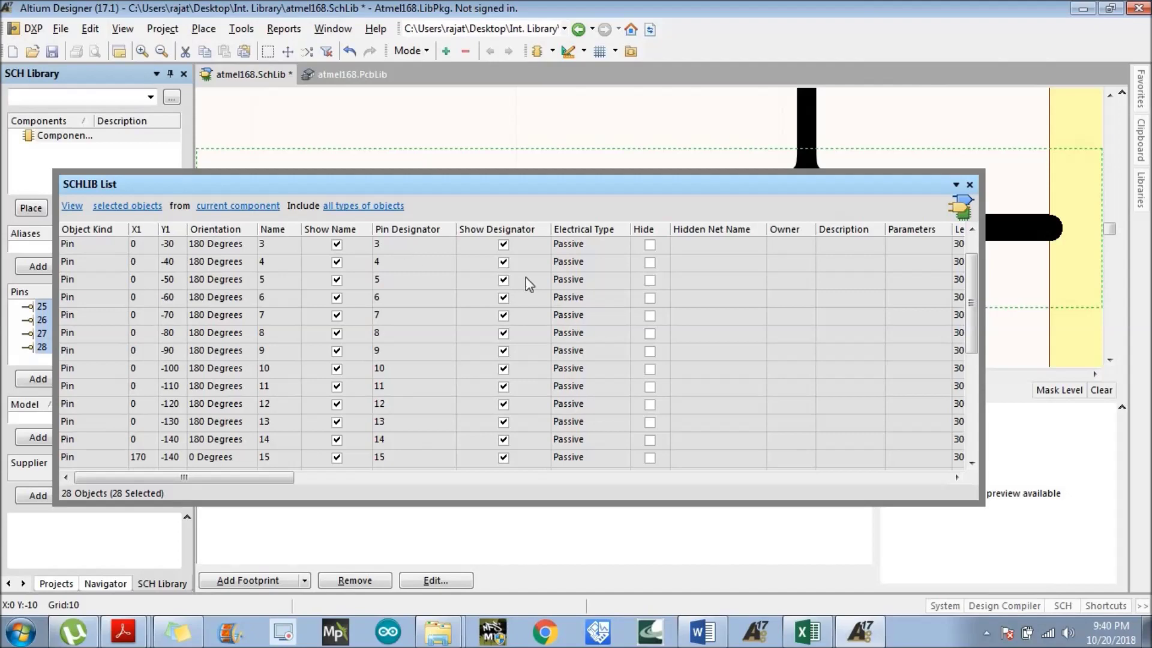
pyautogui.scroll(1, 966, 270)
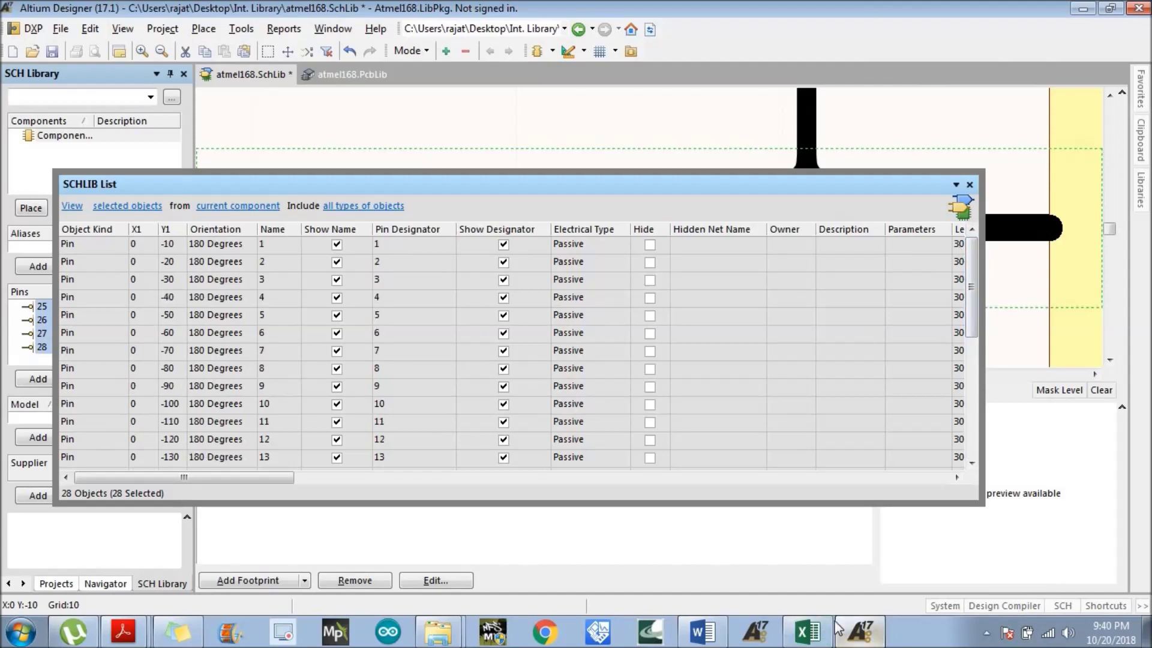
# Switch to the Excel workbook Pins atmega168.xlsx and copy the 28 pin names from A1 to A28.
pyautogui.click(810, 629)
pyautogui.click(306, 267)
pyautogui.moveTo(98, 186); pyautogui.dragTo(106, 533)
pyautogui.hotkey('ctrl', 'c')
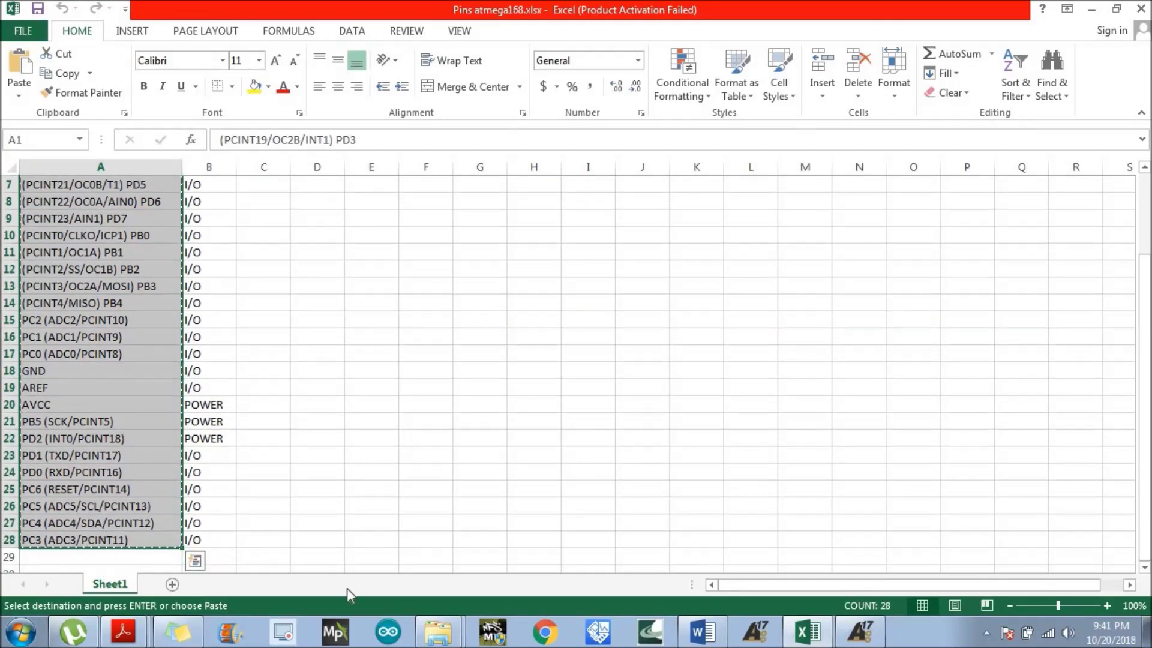
# Return to Altium Designer, paste the copied names into the pin list's Name column starting at pin 1, and close the list.
pyautogui.click(860, 632)
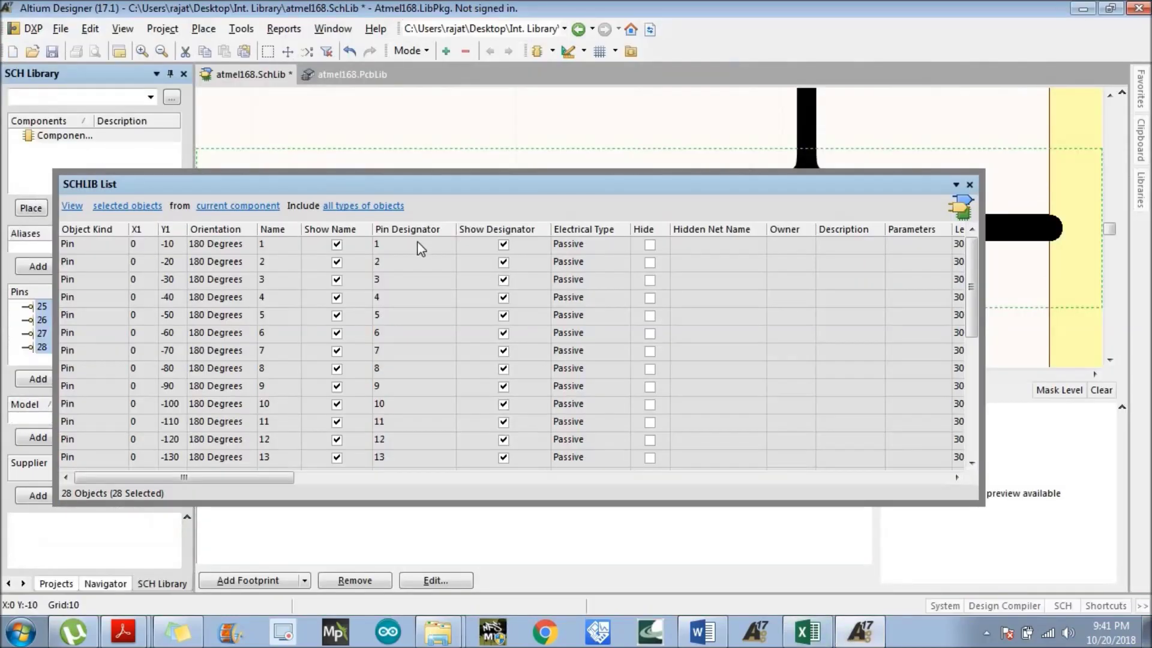
pyautogui.click(276, 247)
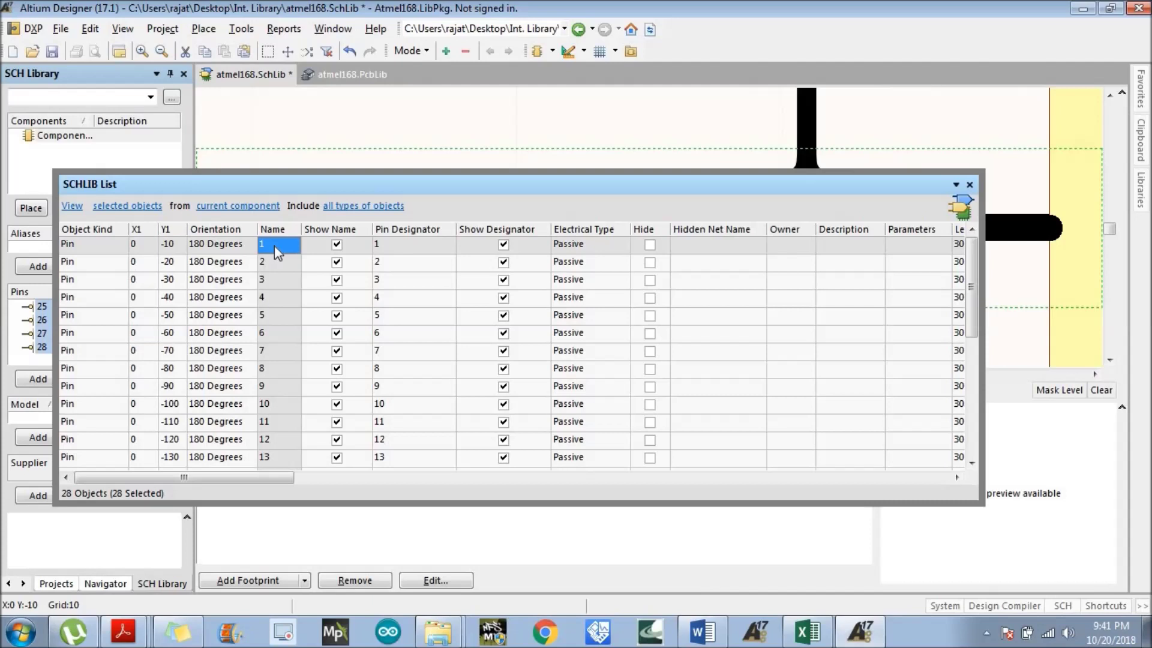
pyautogui.hotkey('ctrl', 'v')
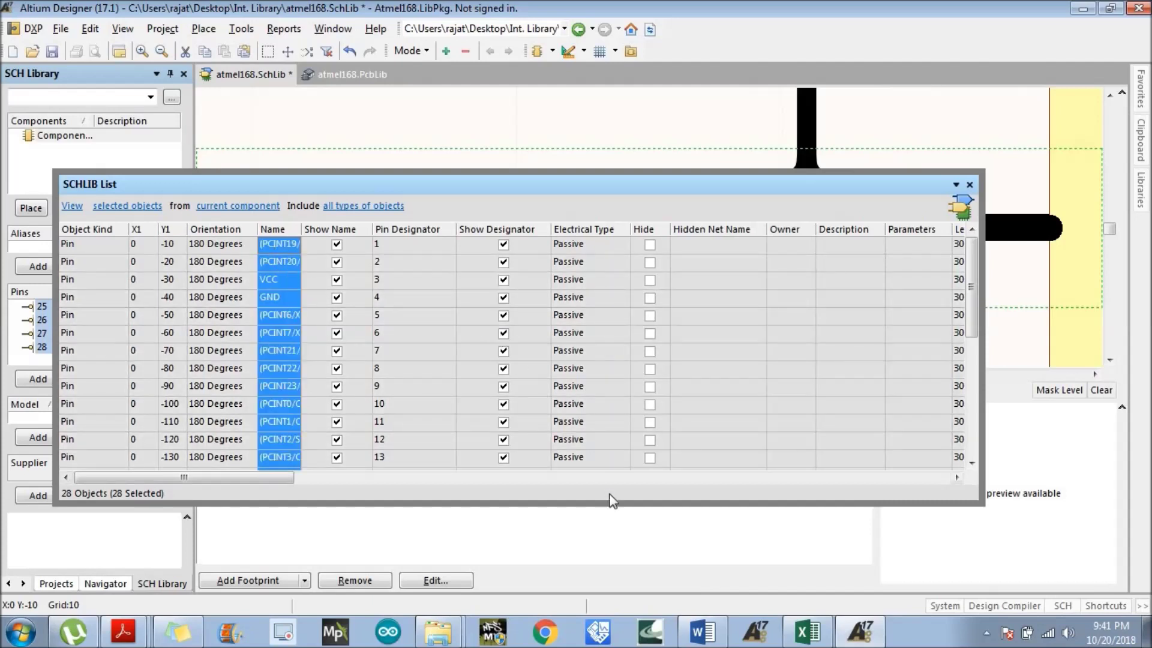
pyautogui.click(969, 185)
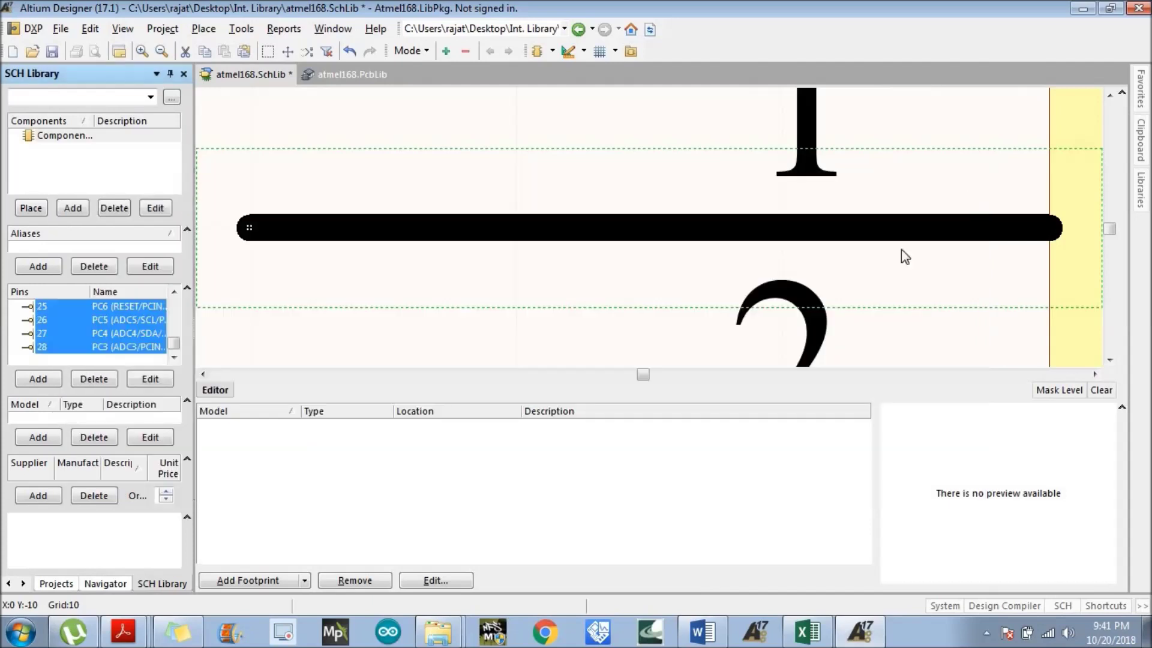
# Examine how the pasted pin names fit between the two sides of the symbol body.
pyautogui.click(352, 120)
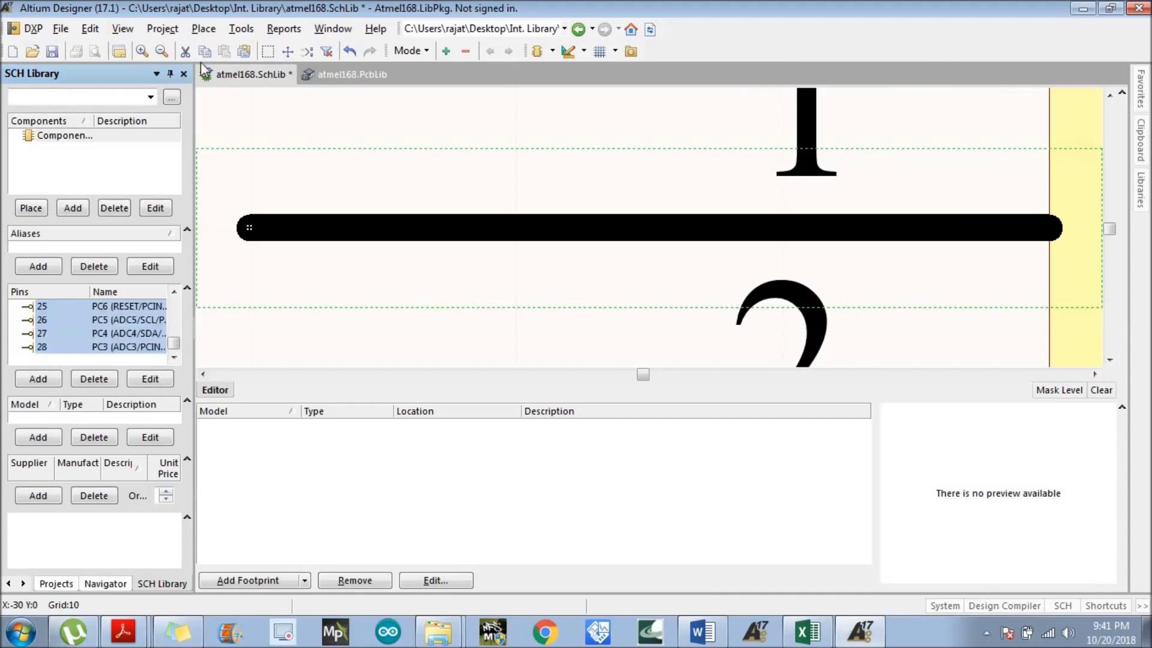
pyautogui.click(162, 52)
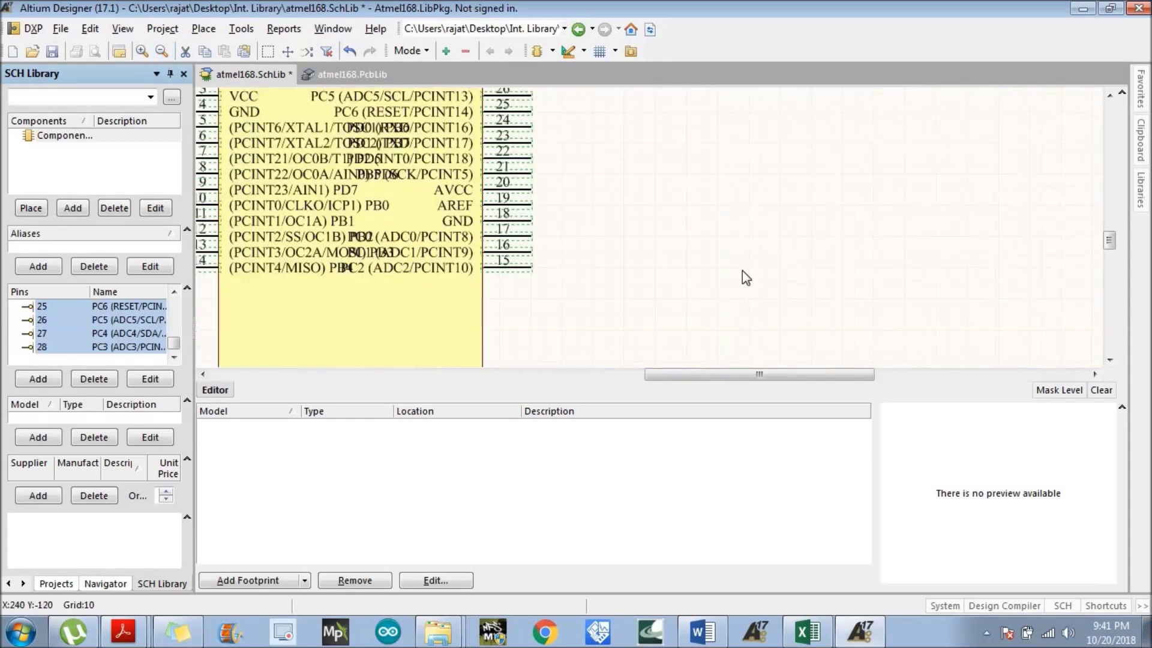
pyautogui.scroll(-4, 773, 271)
pyautogui.scroll(3, 772, 272)
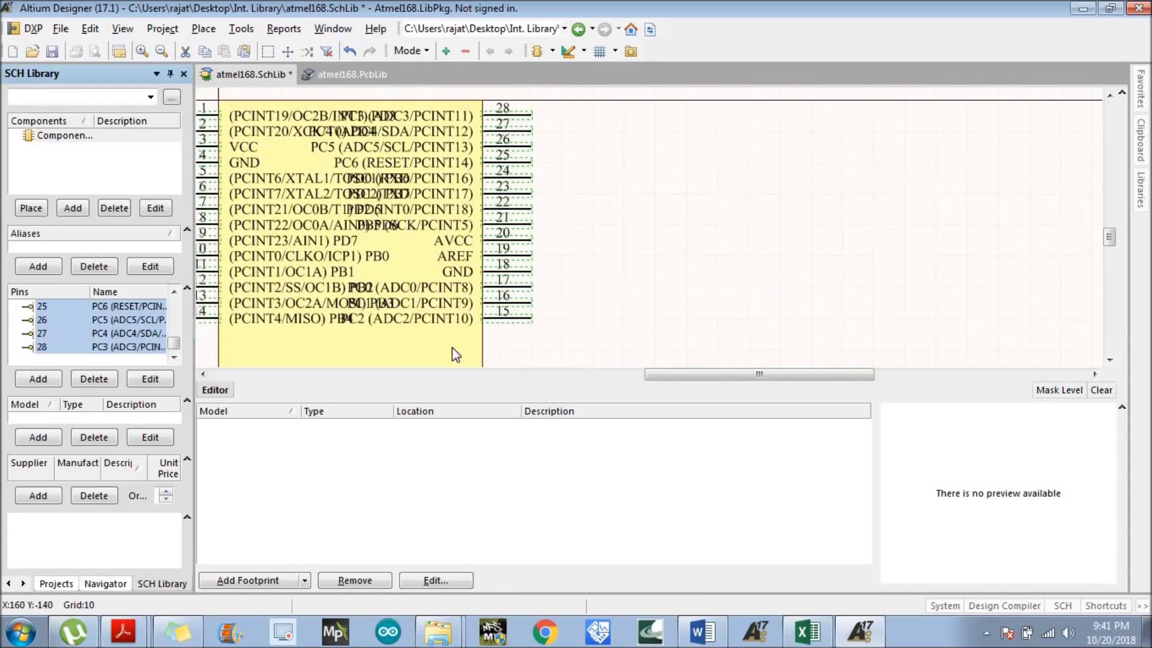
pyautogui.moveTo(434, 352)
pyautogui.mouseDown()
pyautogui.moveTo(519, 346)
pyautogui.moveTo(416, 349)
pyautogui.mouseUp()
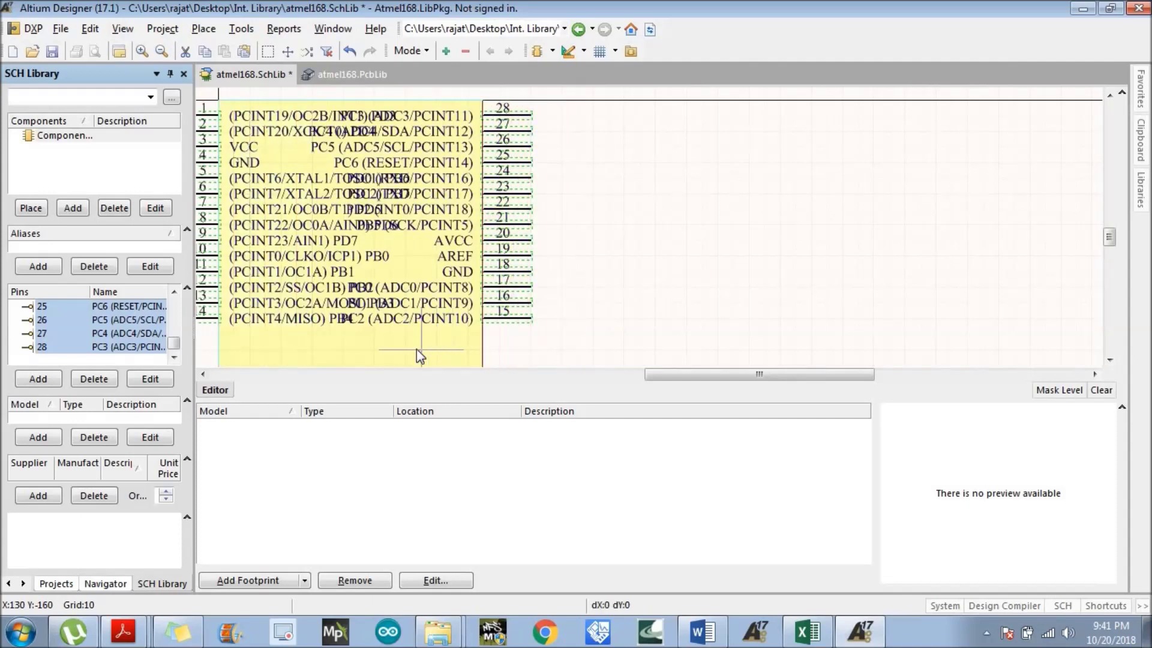
pyautogui.scroll(-4, 618, 308)
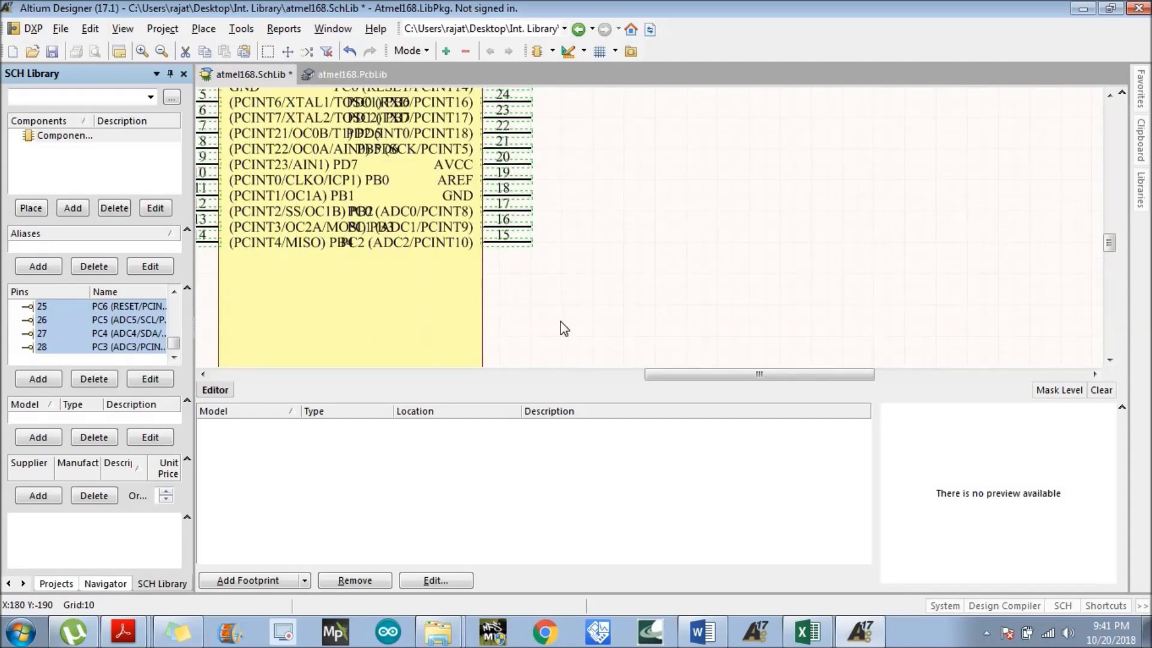
pyautogui.scroll(4, 561, 324)
pyautogui.scroll(-4, 565, 328)
pyautogui.click(493, 292)
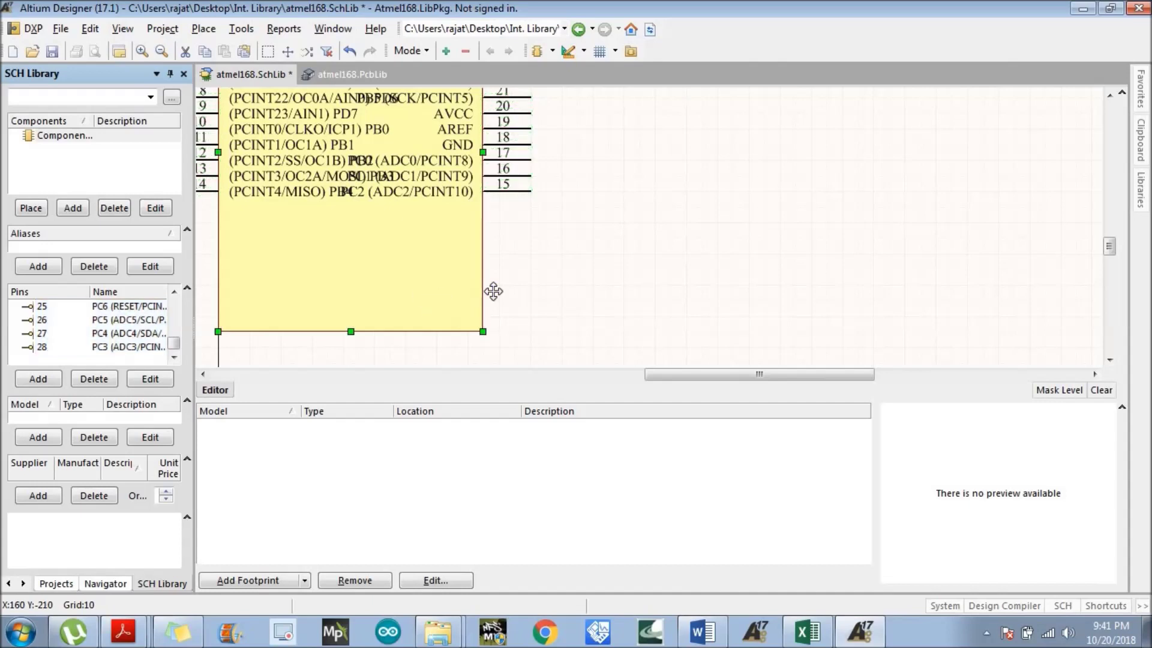
pyautogui.click(609, 257)
pyautogui.scroll(2, 617, 251)
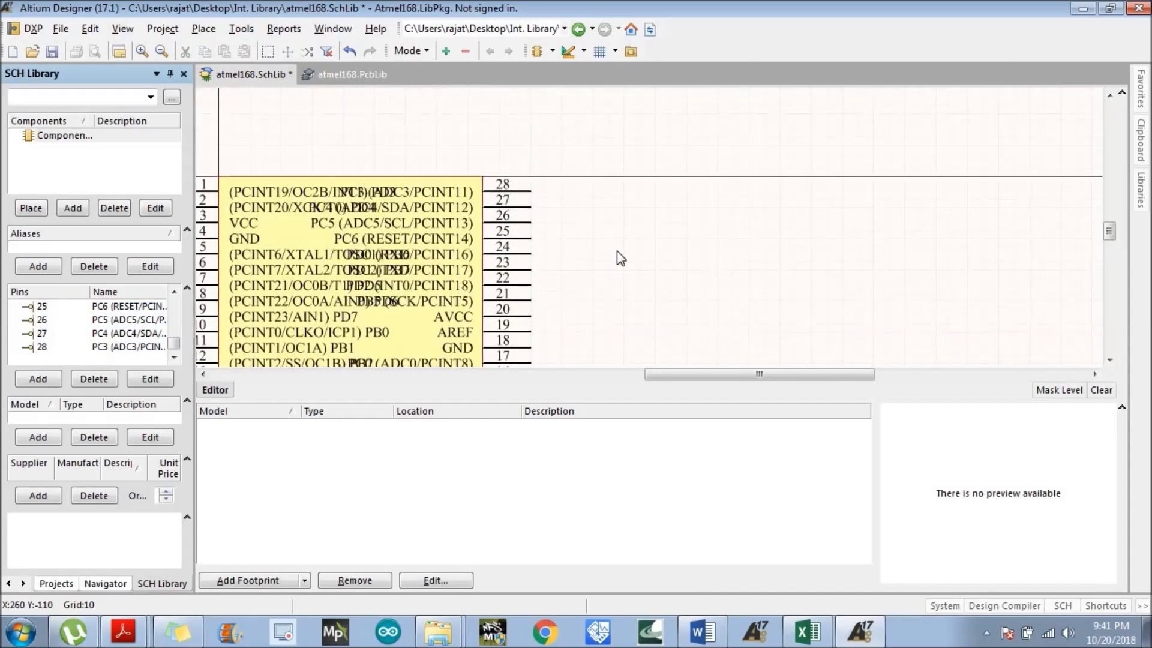
pyautogui.scroll(-1, 272, 181)
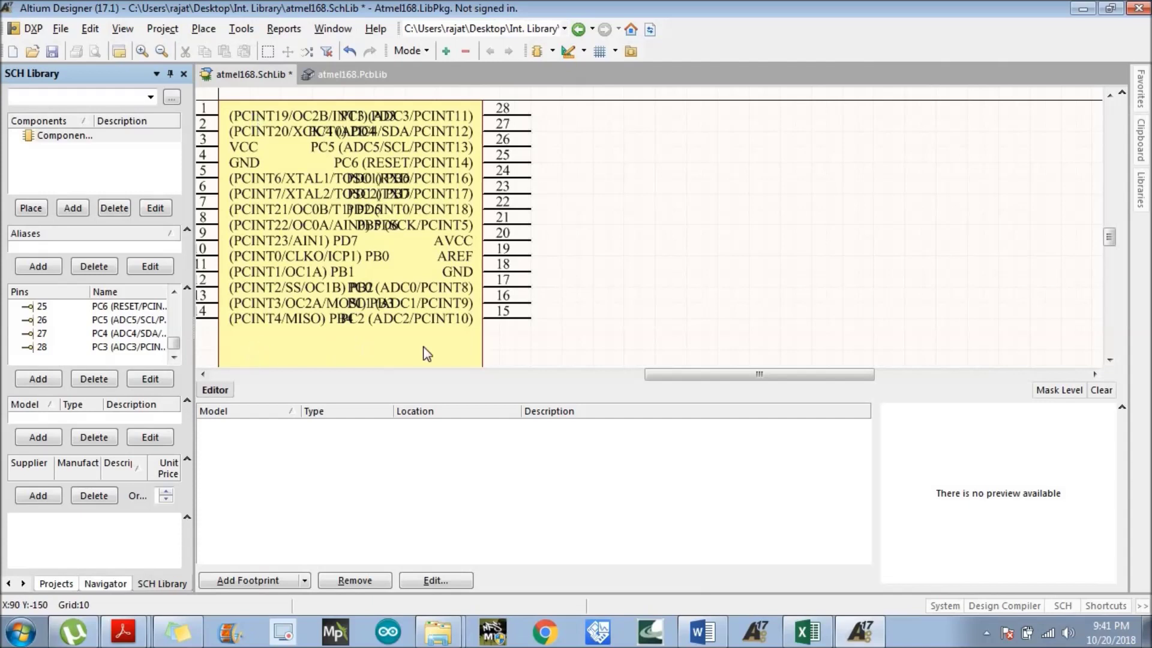
pyautogui.scroll(-3, 637, 305)
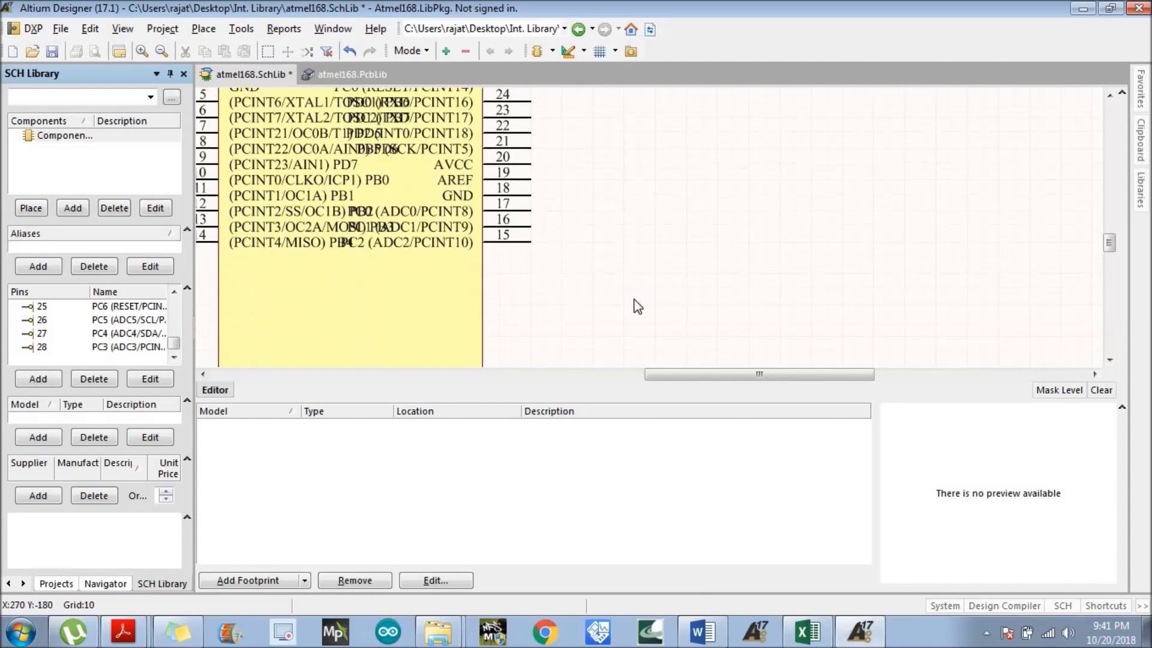
pyautogui.scroll(4, 637, 305)
# Delete the whole hand-drawn symbol, including the body rectangle and all its pins.
pyautogui.moveTo(681, 379); pyautogui.dragTo(590, 380)
pyautogui.moveTo(490, 96); pyautogui.dragTo(943, 310)
pyautogui.press('Delete')
pyautogui.scroll(5, 859, 314)
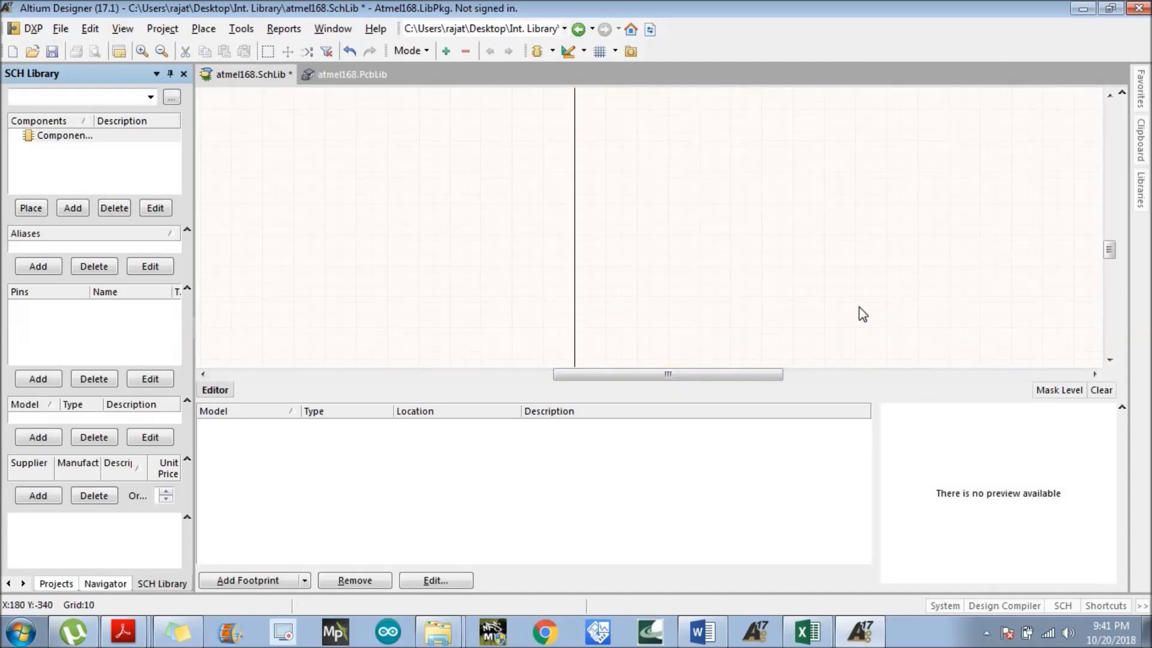
pyautogui.scroll(2, 861, 314)
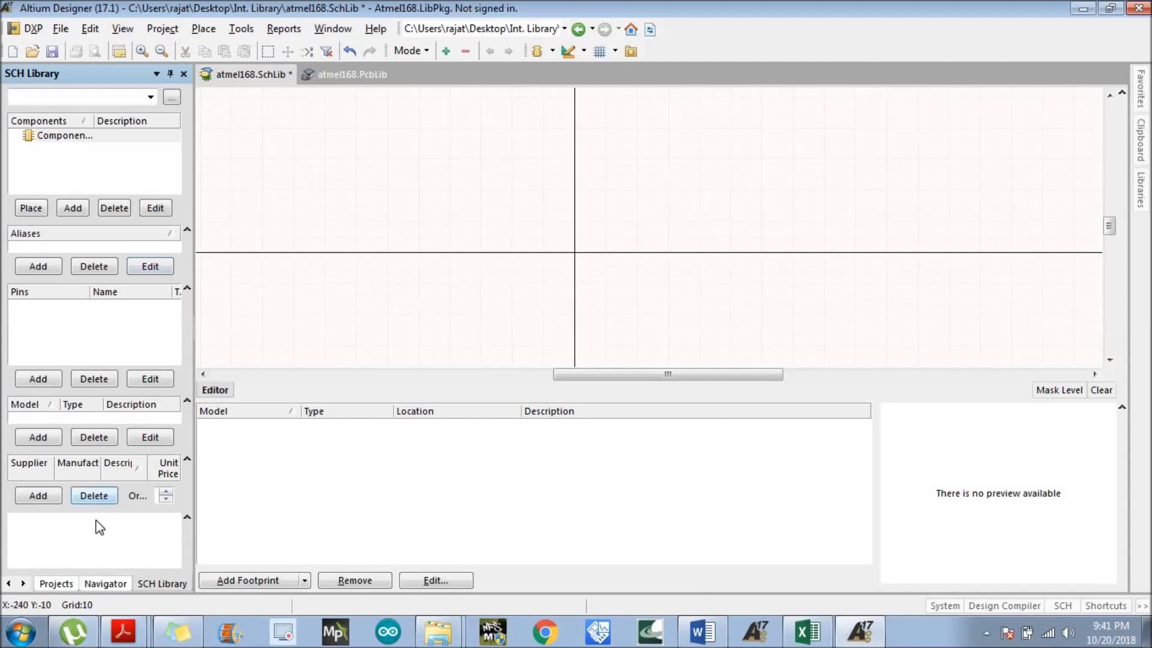
# Start the Symbol Wizard and set it to 28 pins with the Dual in-line layout style.
pyautogui.click(57, 587)
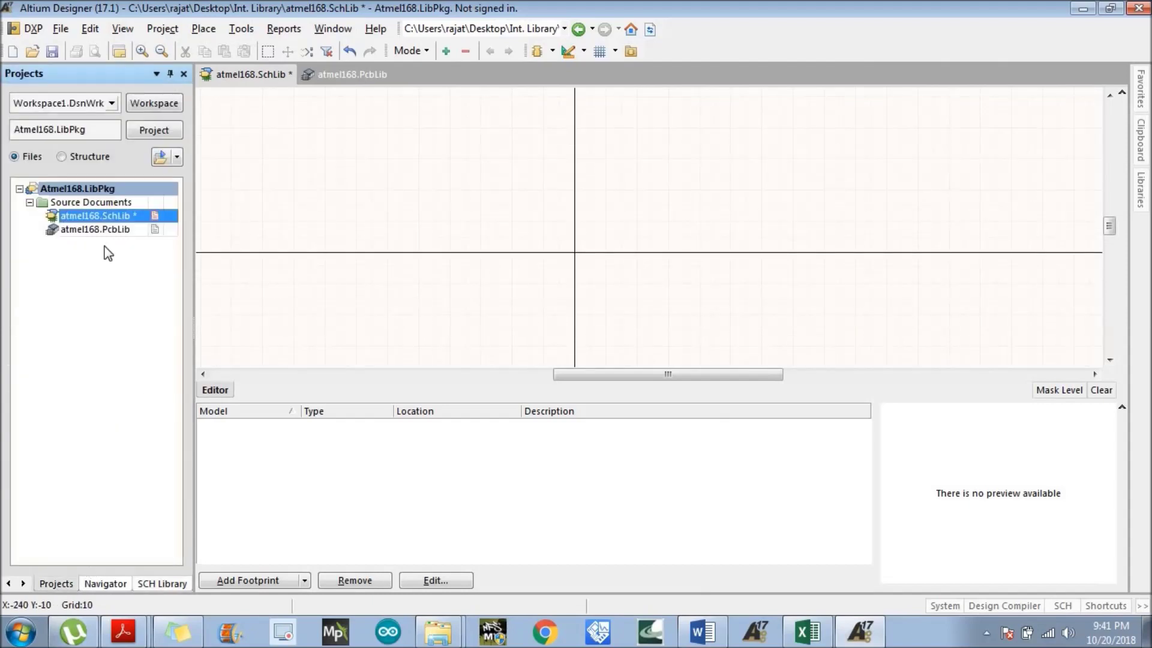
pyautogui.click(238, 29)
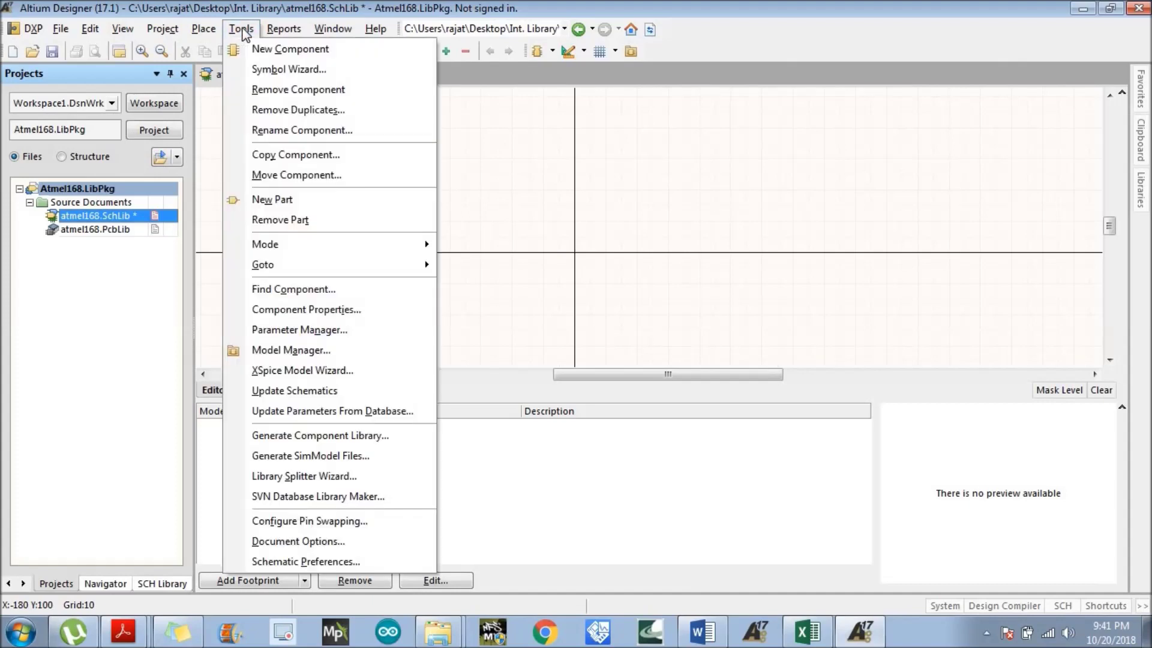
pyautogui.click(258, 71)
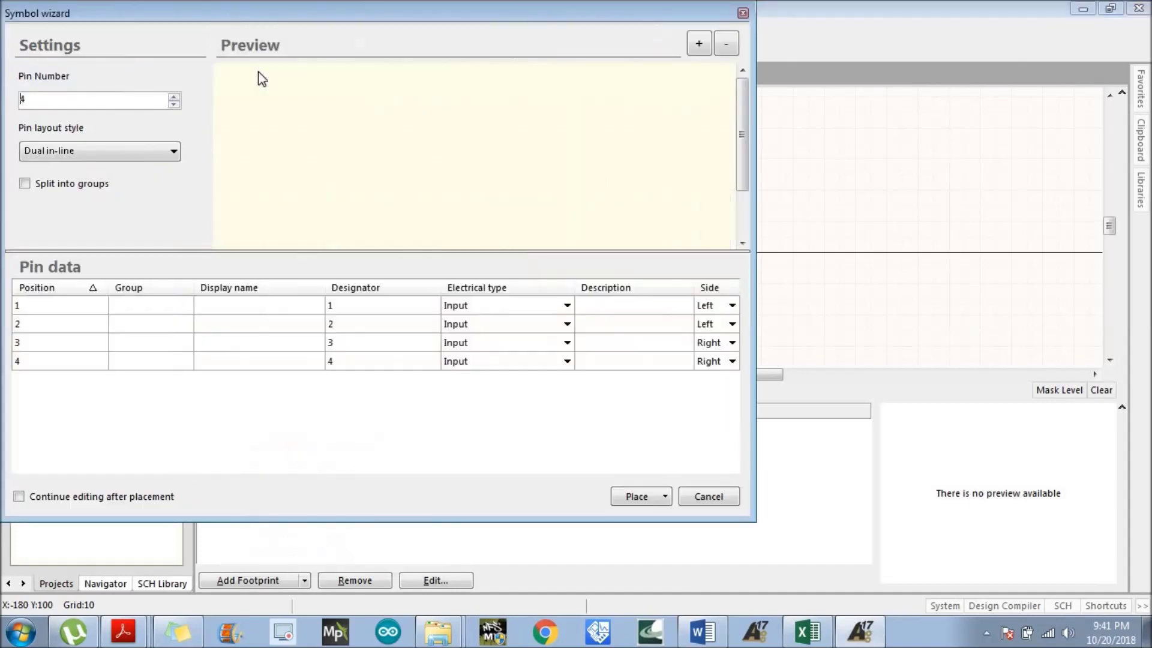
pyautogui.moveTo(46, 101); pyautogui.dragTo(1, 86)
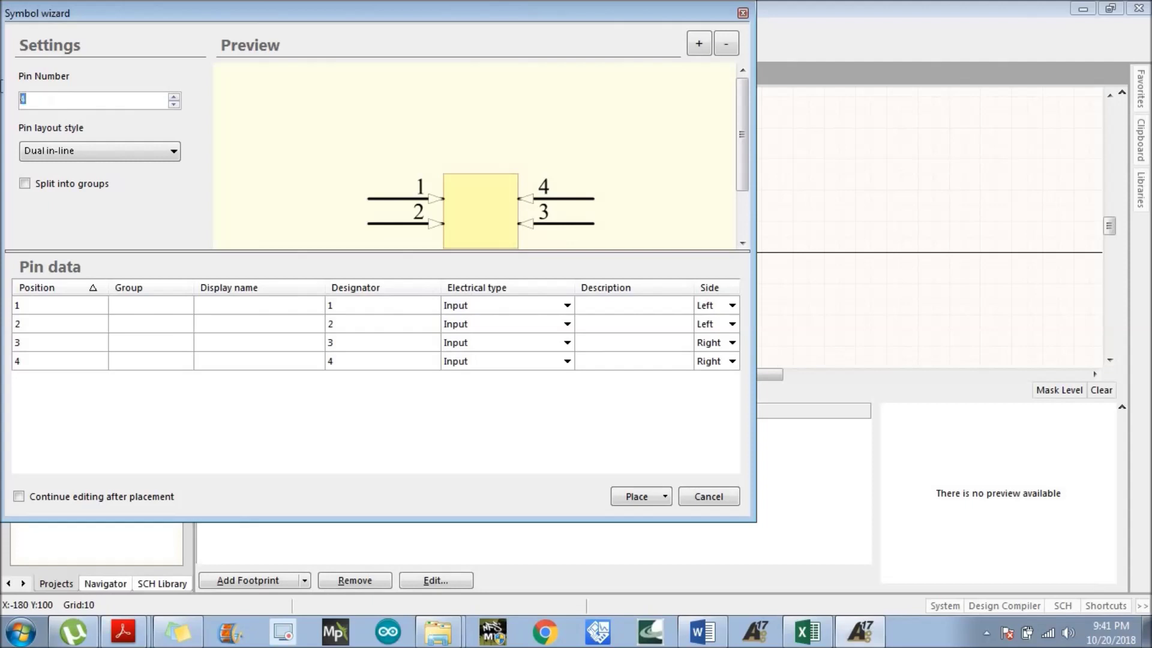
pyautogui.write('28')
pyautogui.click(85, 156)
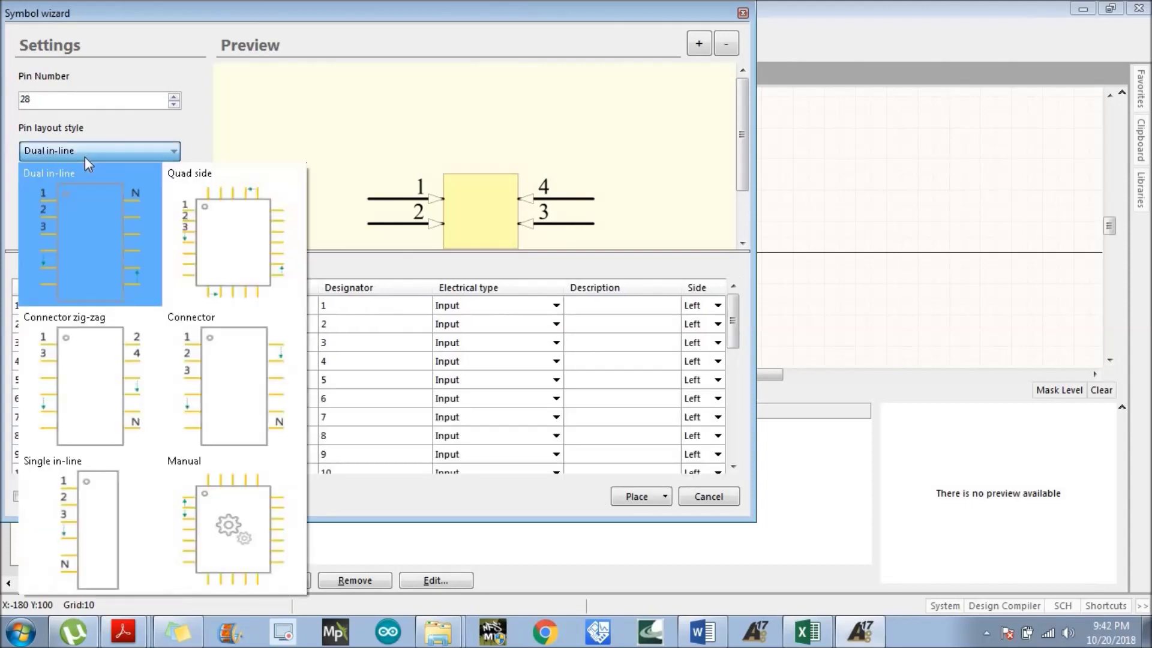
pyautogui.click(74, 224)
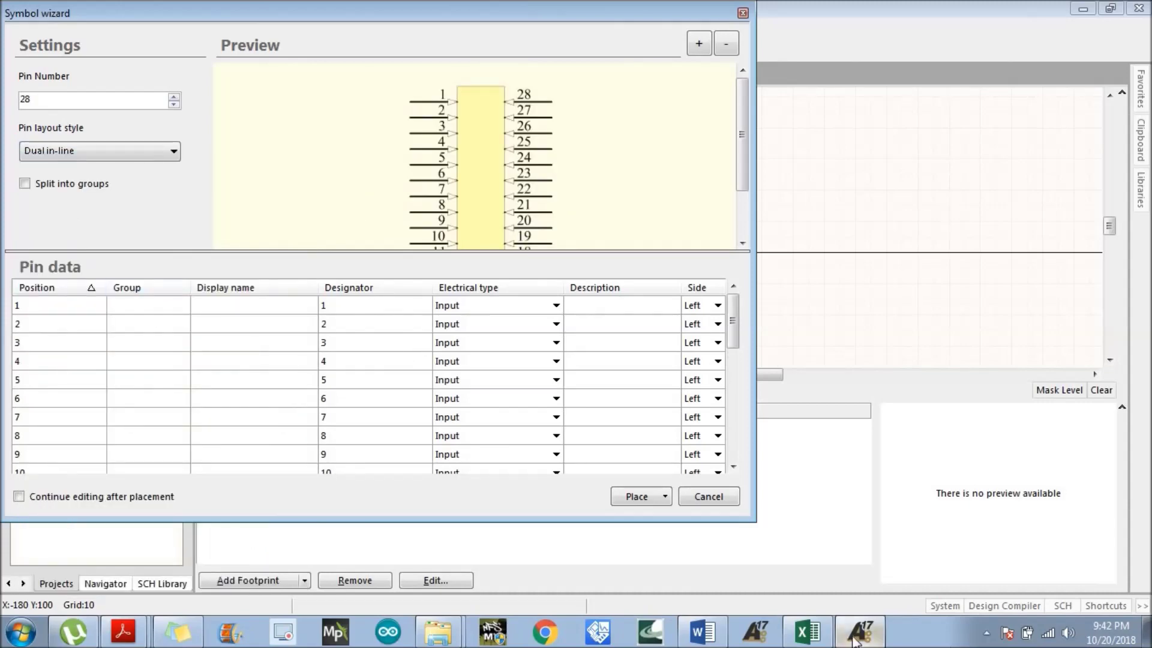
# Paste the pin names copied from Excel into the wizard's Display name column, starting at position 1.
pyautogui.click(807, 631)
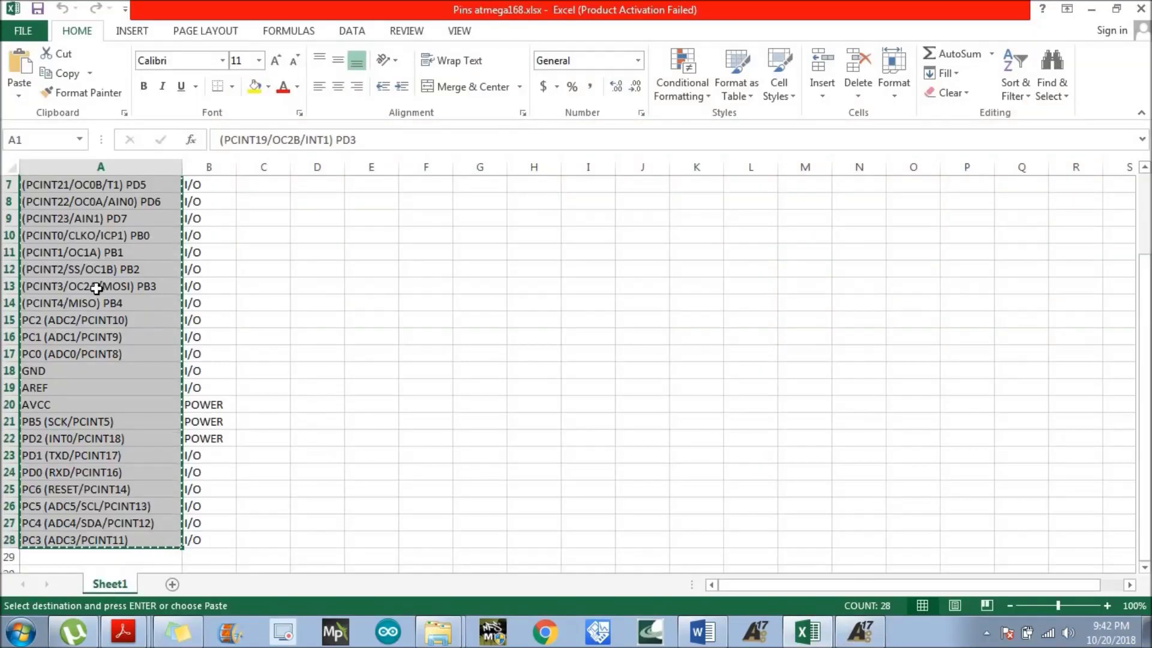
pyautogui.click(1091, 8)
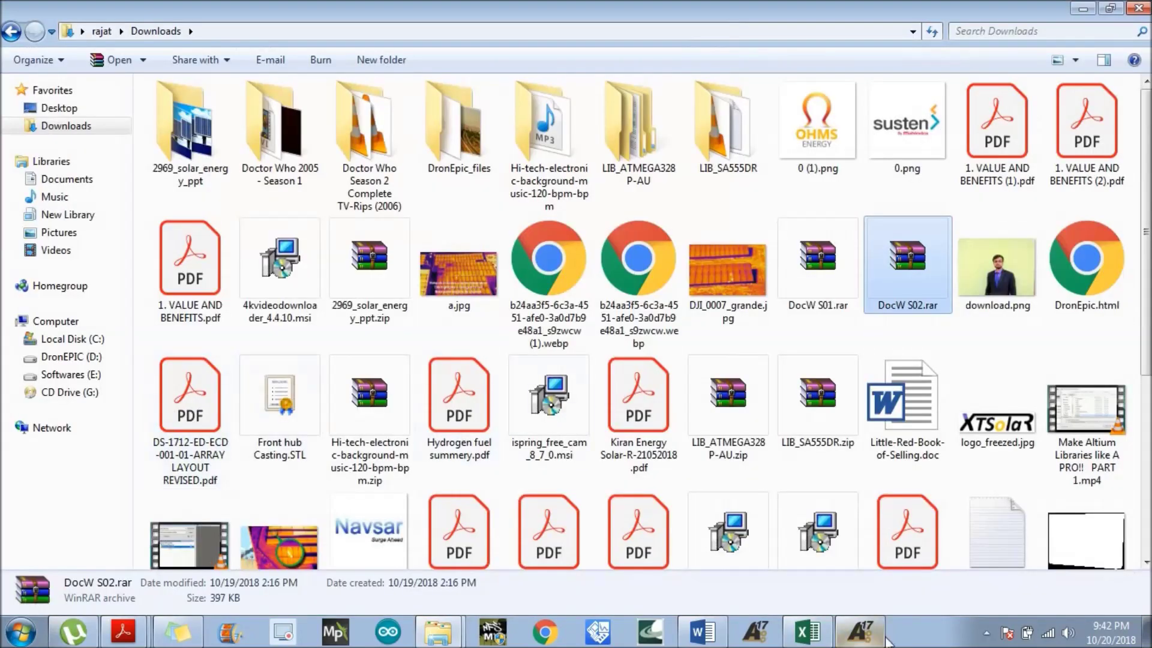
pyautogui.click(860, 631)
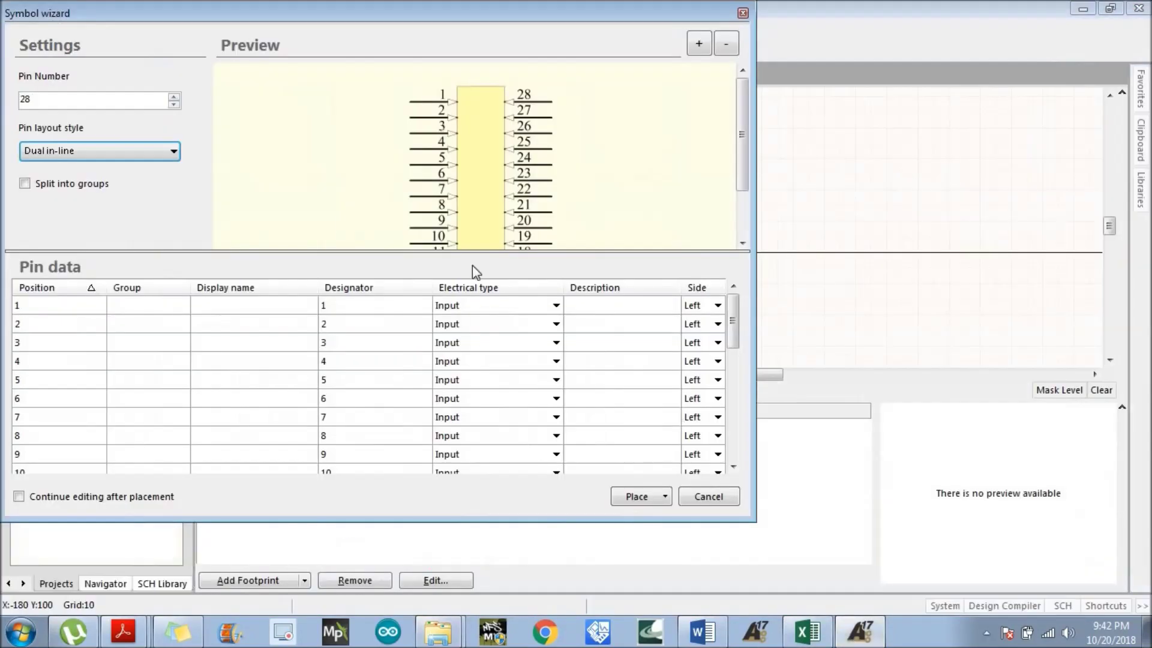
pyautogui.click(233, 294)
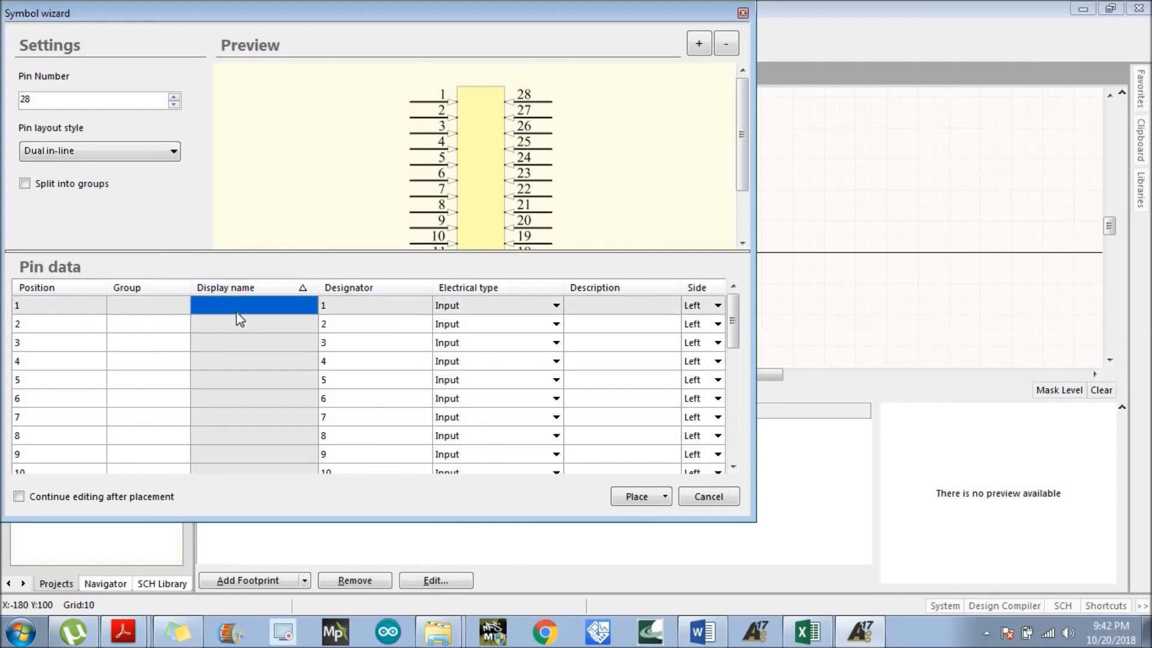
pyautogui.hotkey('ctrl', 'v')
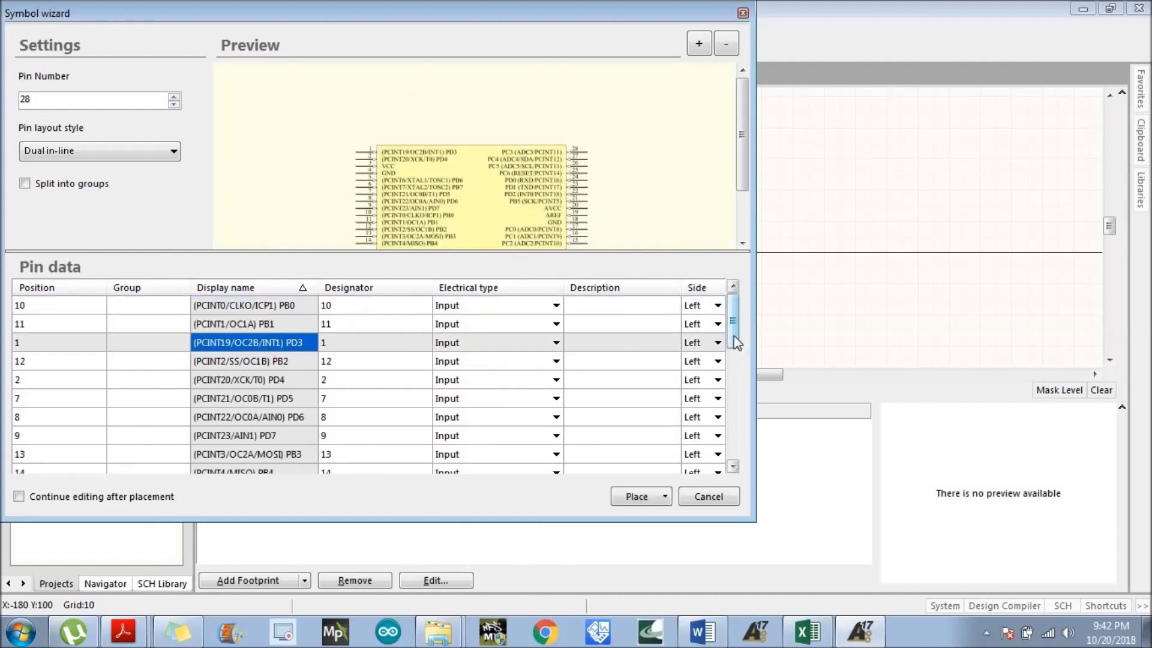
# Switch to Excel and copy the electrical types of all 28 pins from column B of Pins atmega168.xlsx.
pyautogui.click(362, 309)
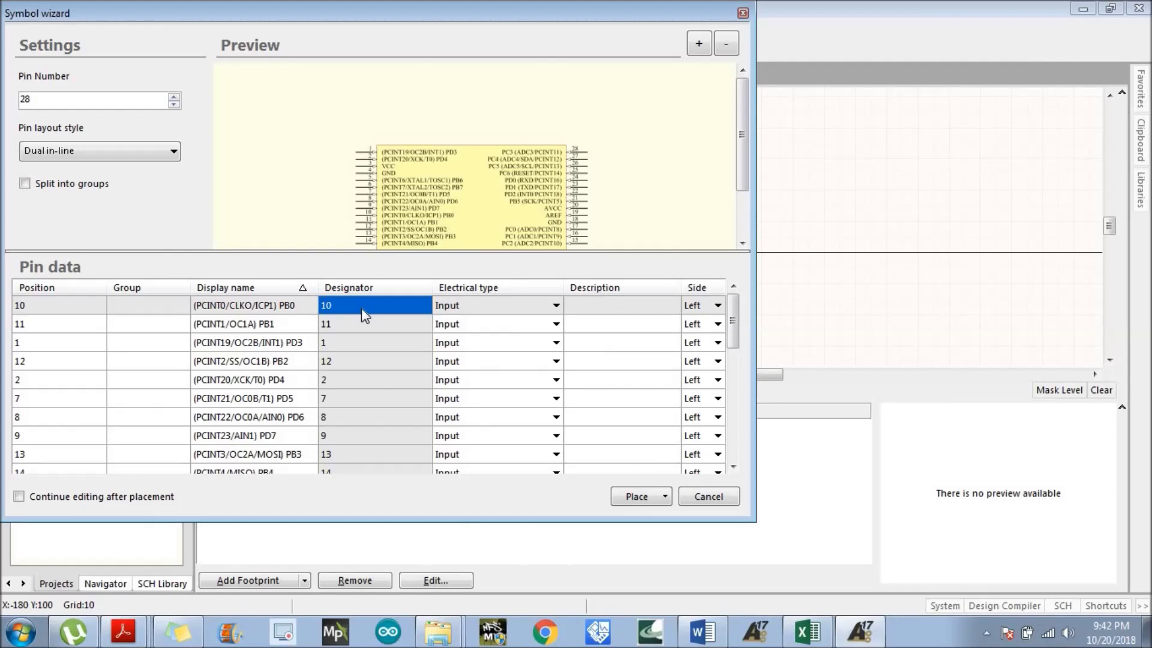
pyautogui.click(473, 308)
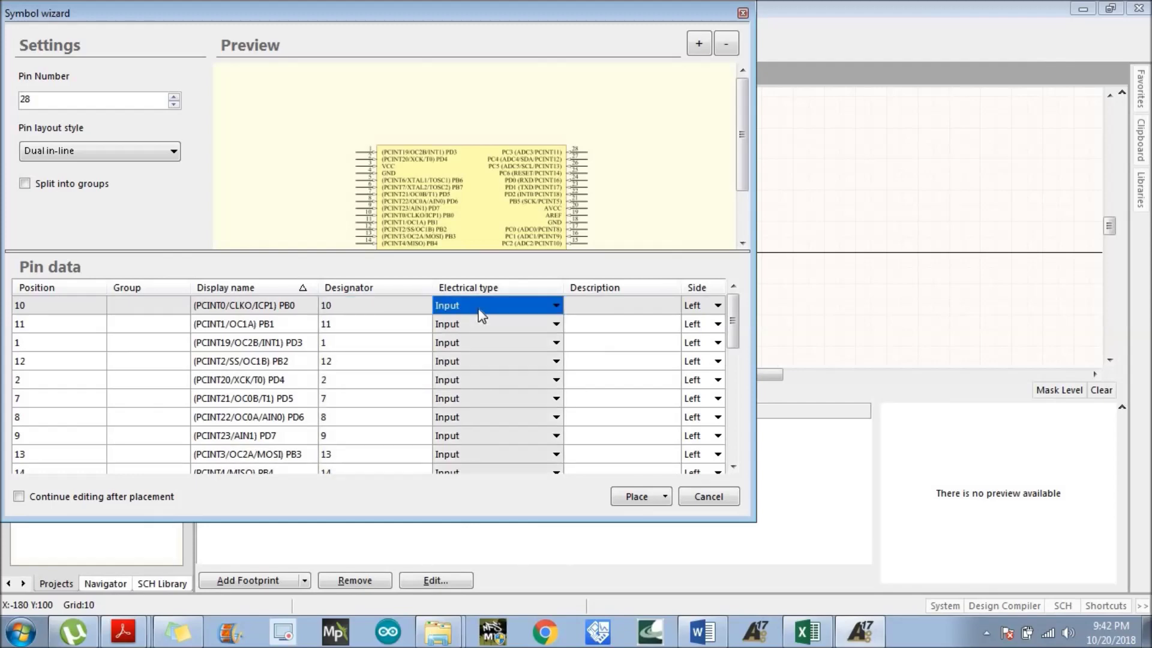
pyautogui.click(827, 636)
pyautogui.scroll(2, 282, 240)
pyautogui.moveTo(221, 234); pyautogui.dragTo(218, 539)
pyautogui.hotkey('ctrl', 'c')
pyautogui.click(349, 520)
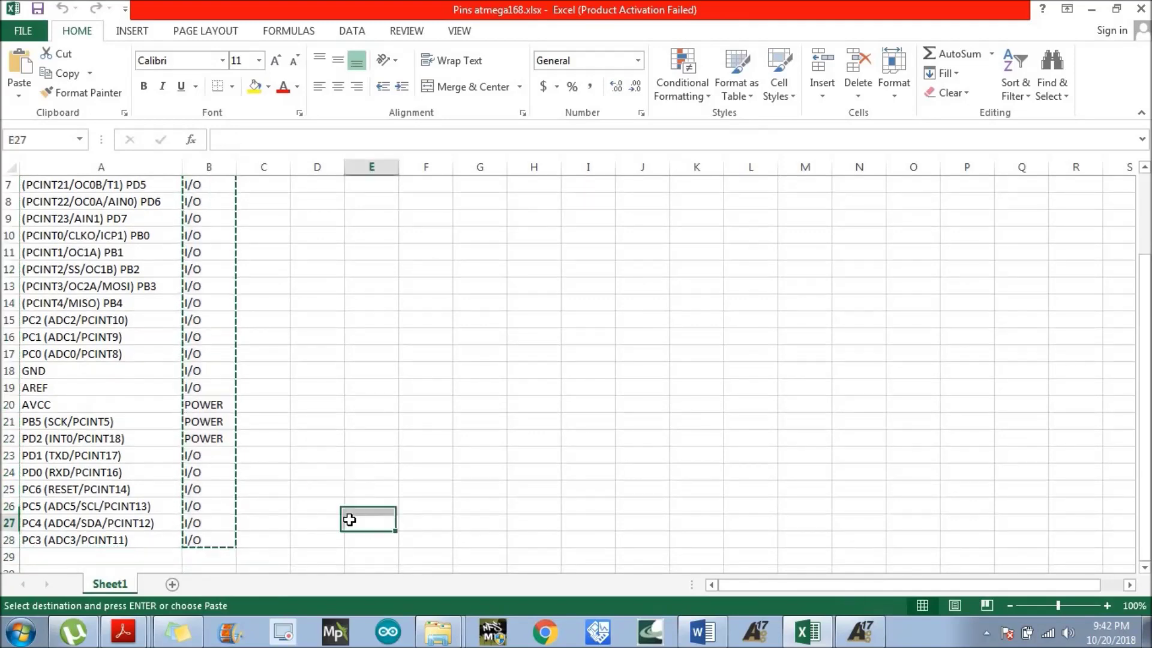
# Back in the Symbol Wizard, paste the copied electrical types into the Electrical type column, starting at the first listed row.
pyautogui.click(859, 637)
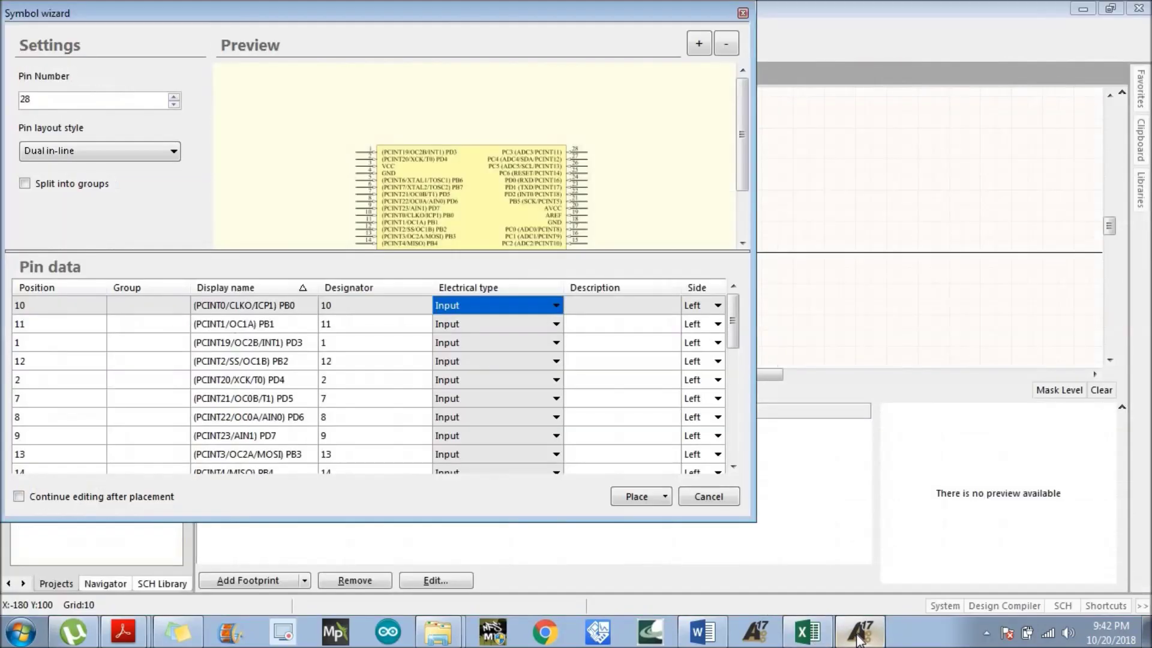
pyautogui.click(474, 306)
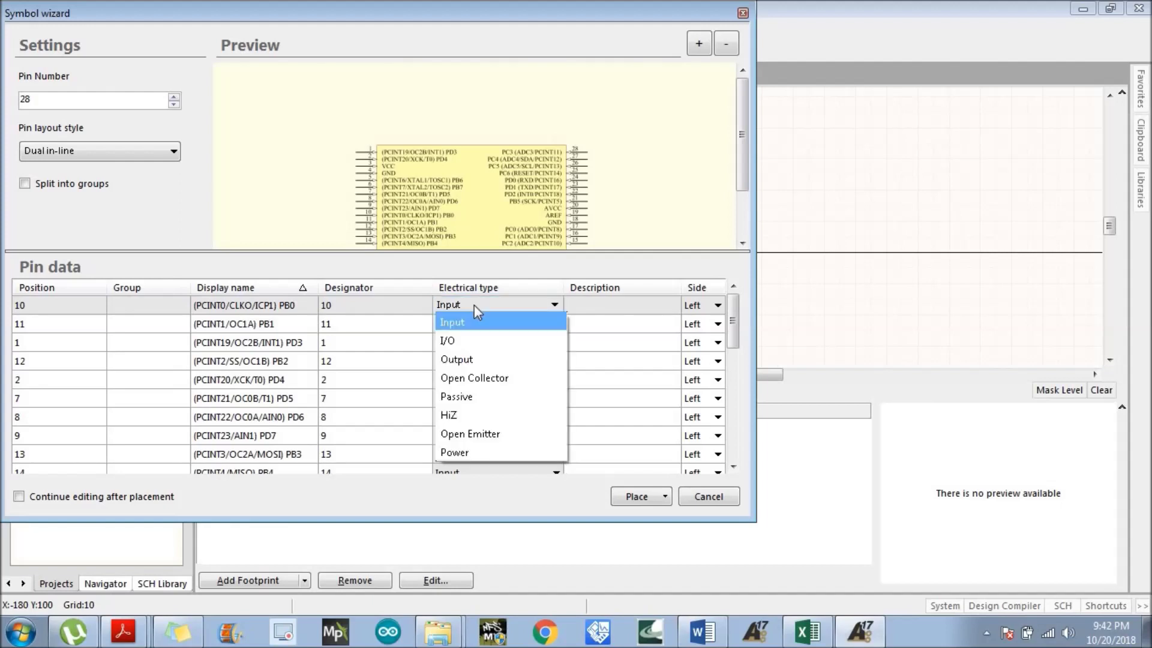
pyautogui.click(406, 339)
pyautogui.click(458, 312)
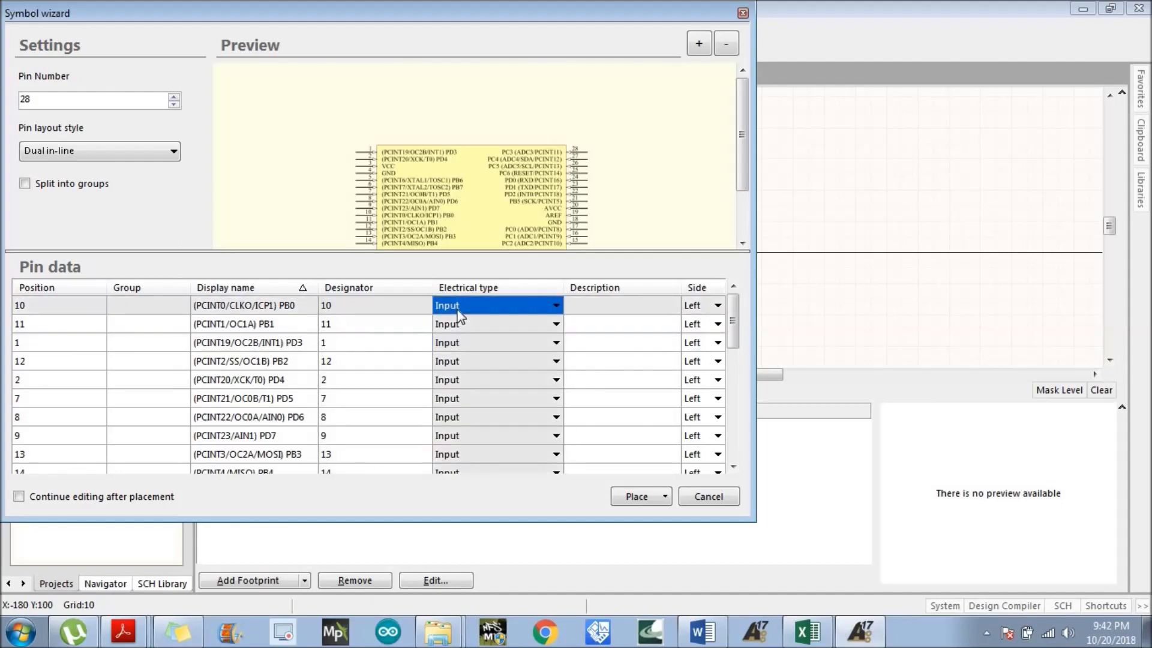
pyautogui.hotkey('ctrl', 'v')
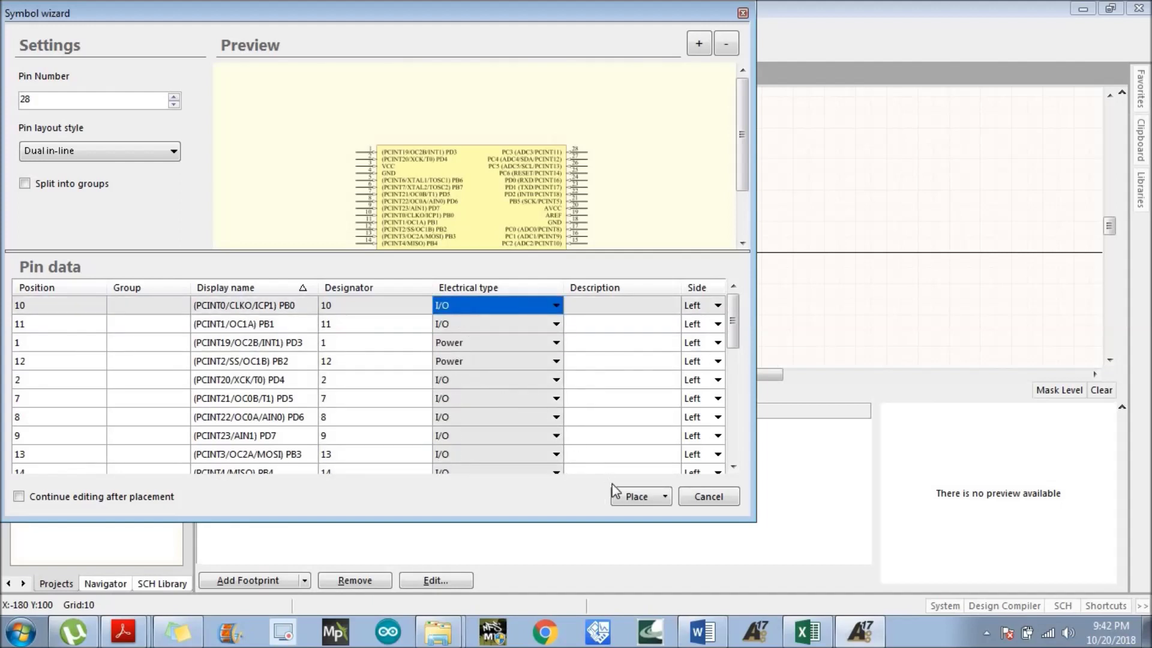
# Place the wizard's 28-pin symbol with the Place Component option and bring the whole symbol into view.
pyautogui.click(639, 499)
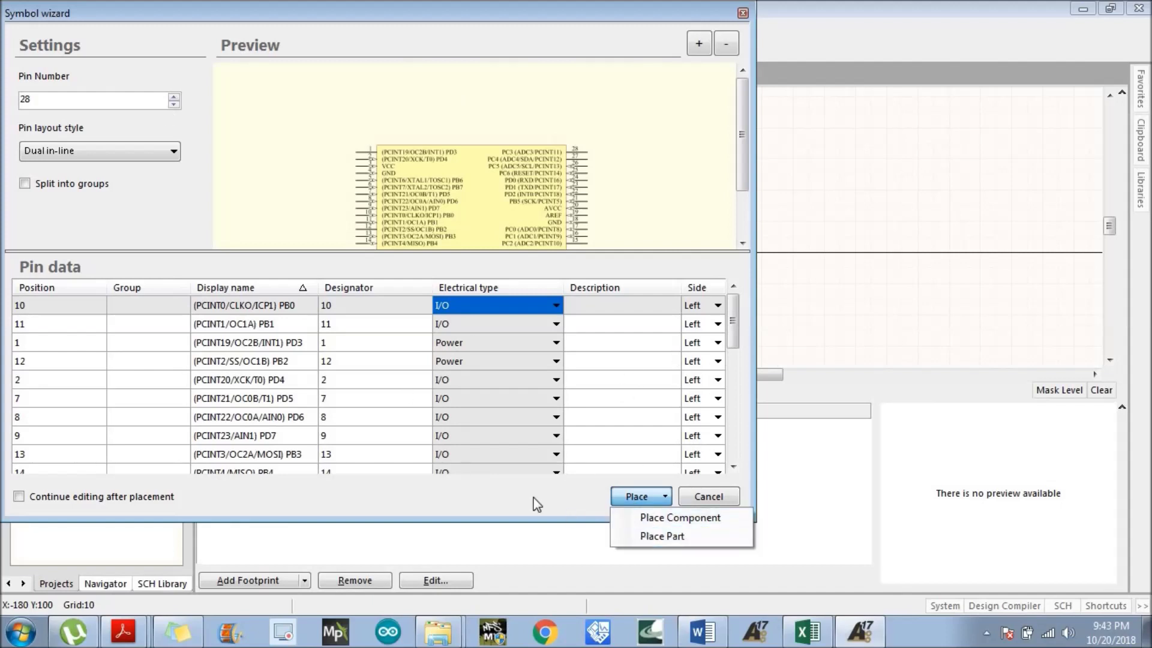
pyautogui.click(643, 516)
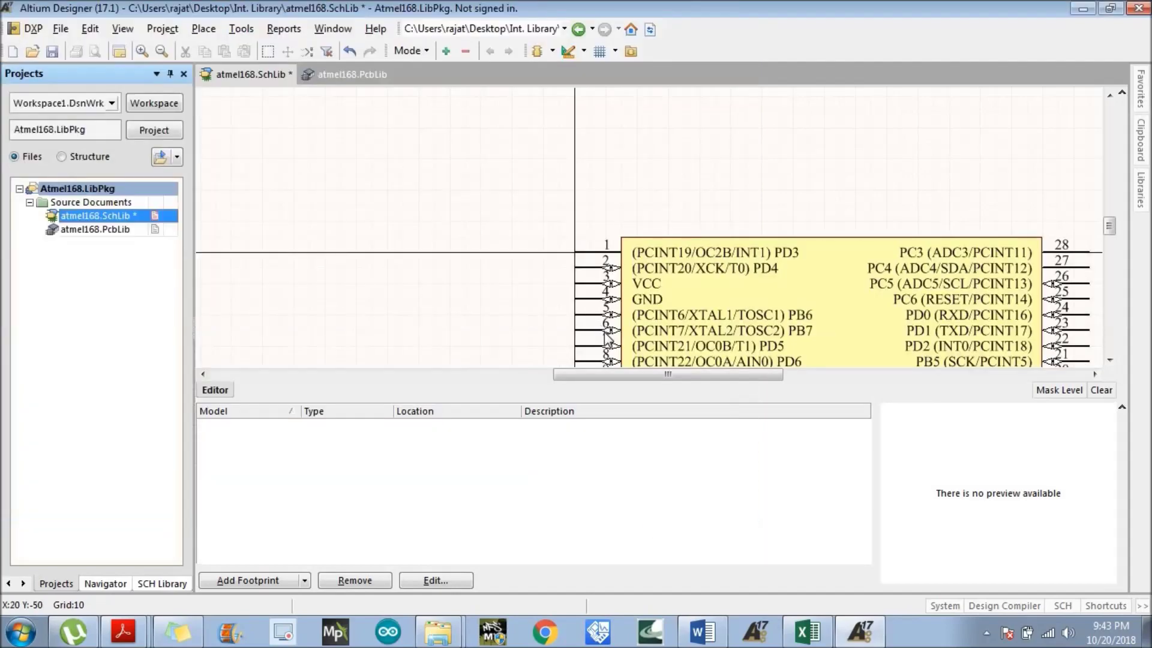
pyautogui.moveTo(1111, 228); pyautogui.dragTo(1113, 239)
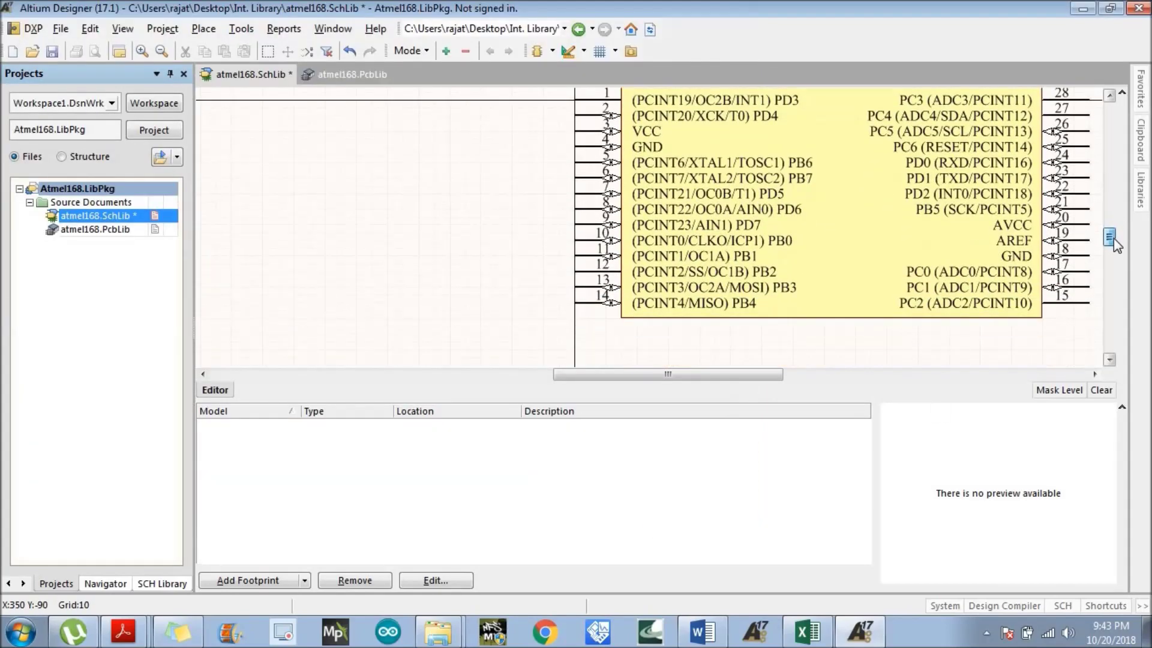
pyautogui.moveTo(738, 374); pyautogui.dragTo(783, 374)
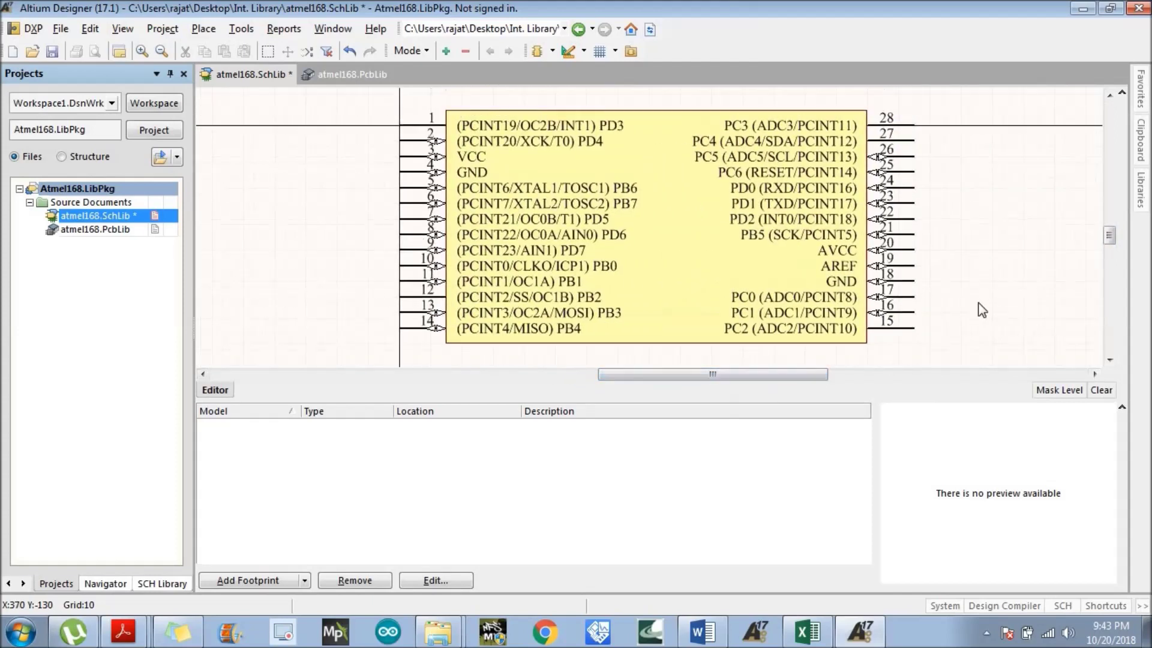
# Save the schematic library atmel168.SchLib in the Atmel168.LibPkg project.
pyautogui.rightClick(88, 216)
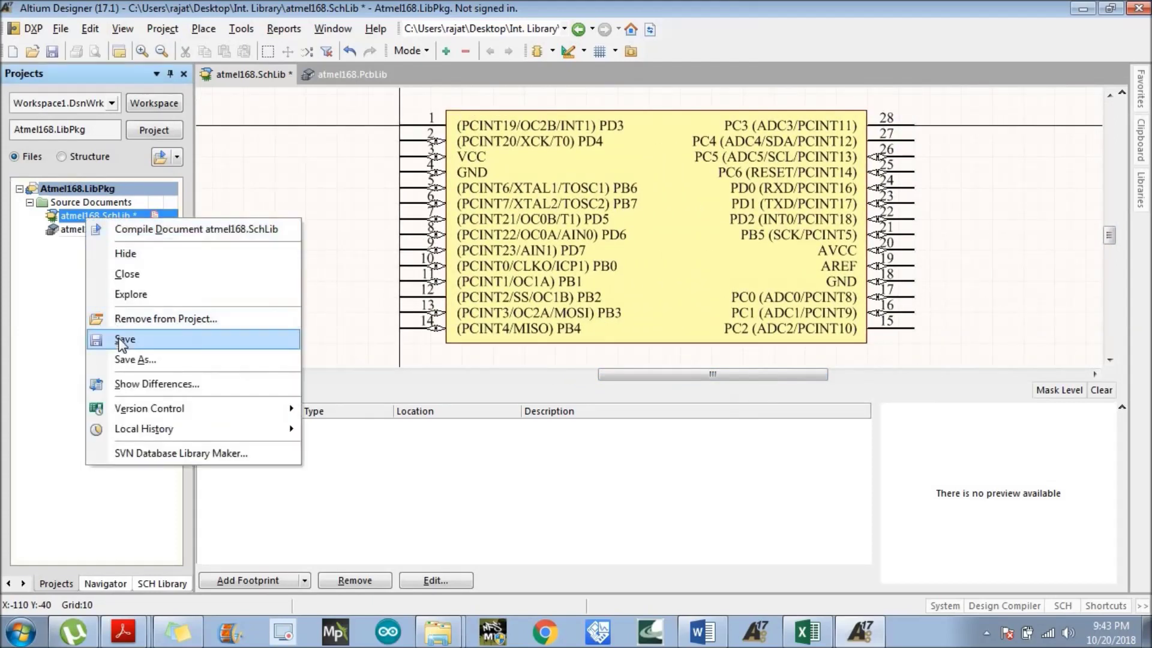
pyautogui.click(125, 339)
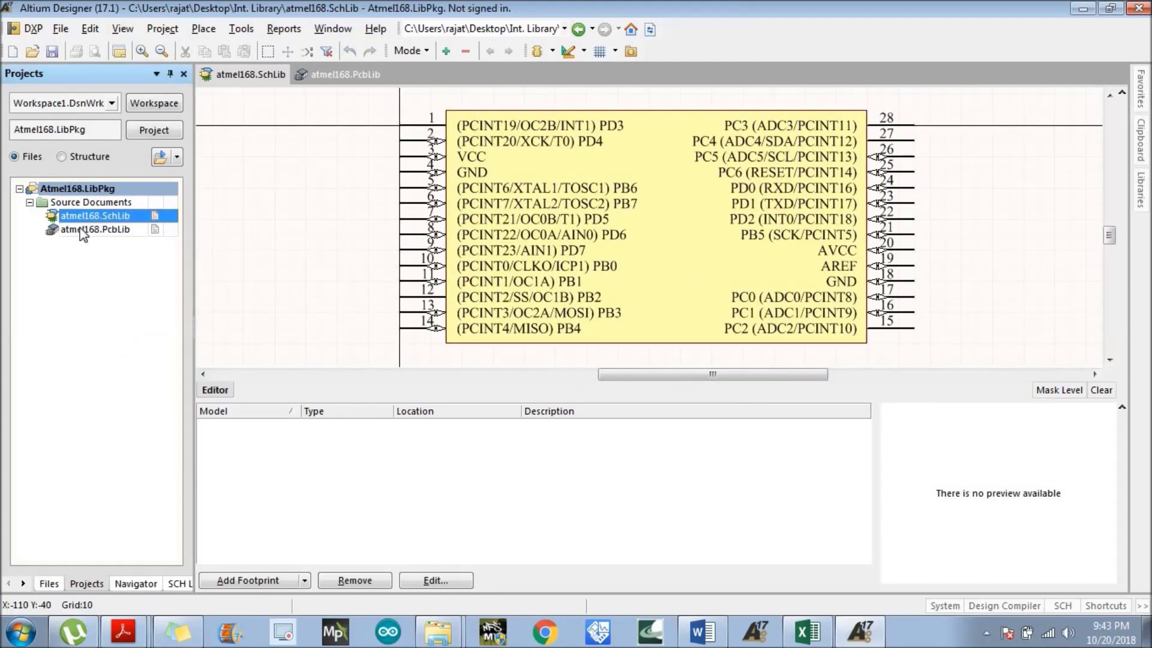
pyautogui.rightClick(85, 222)
pyautogui.click(103, 342)
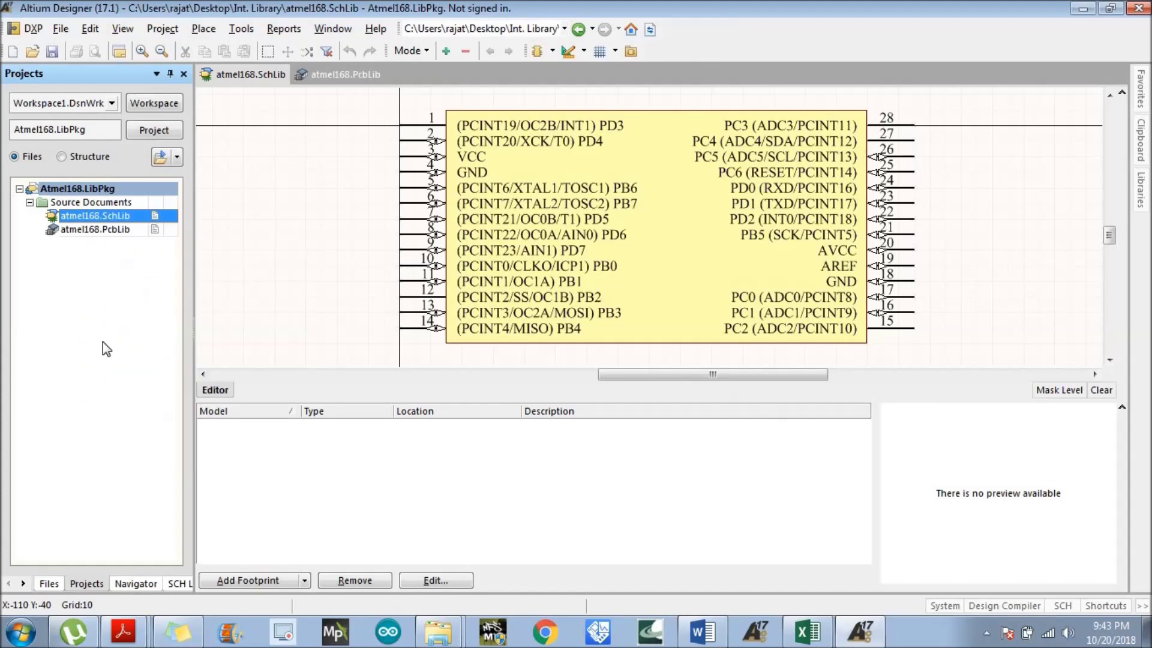